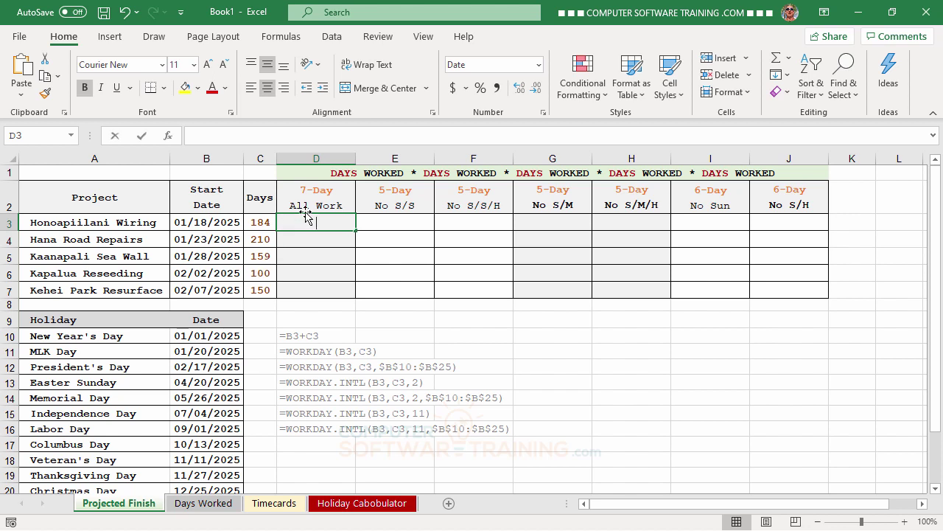
# Enter the formula =B3+C3 in D3 to calculate the 7-day finish date for the Honoapiilani Wiring project.
pyautogui.write('=')
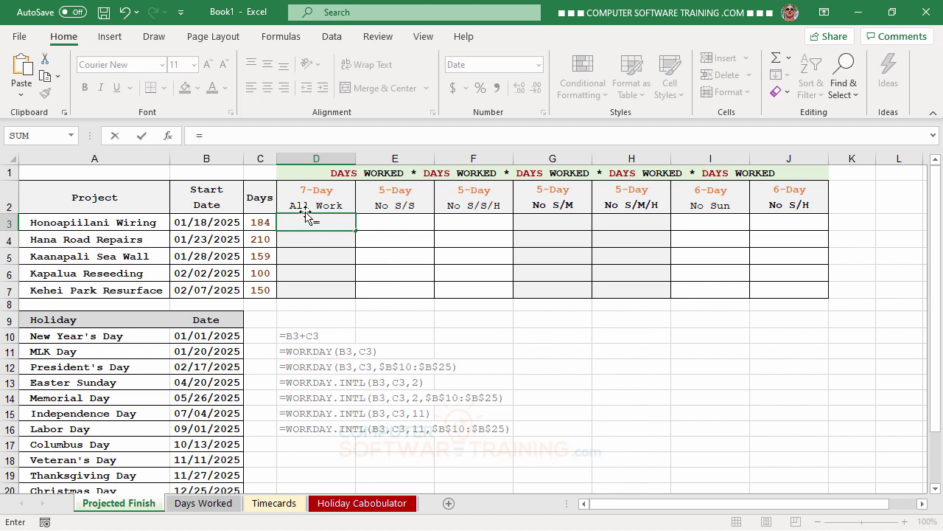
pyautogui.click(204, 224)
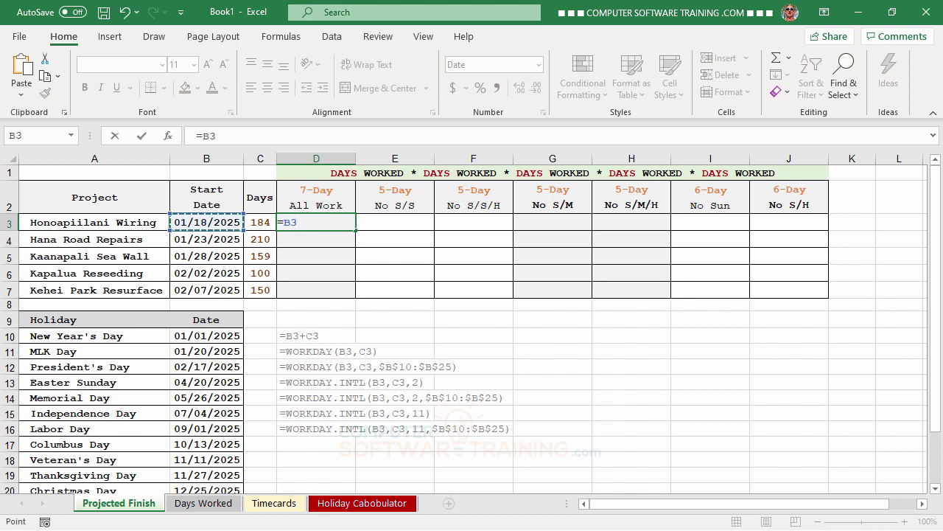
pyautogui.write('+')
pyautogui.click(263, 223)
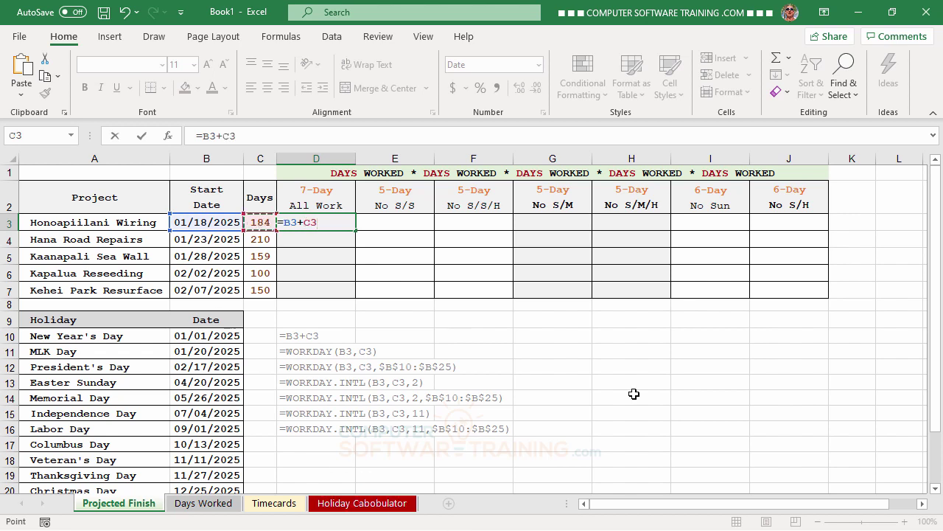
pyautogui.press('Return')
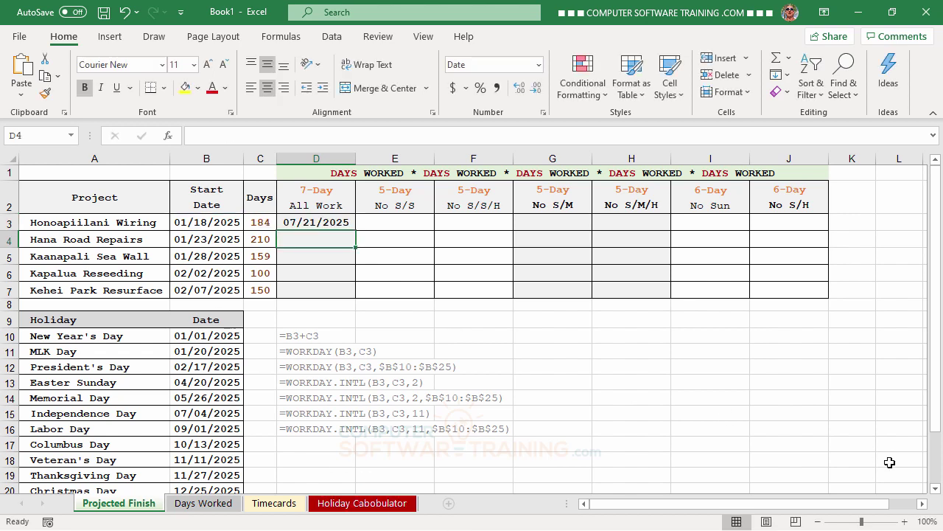
# Fill the D3 formula down through D7 without formatting.
pyautogui.click(327, 224)
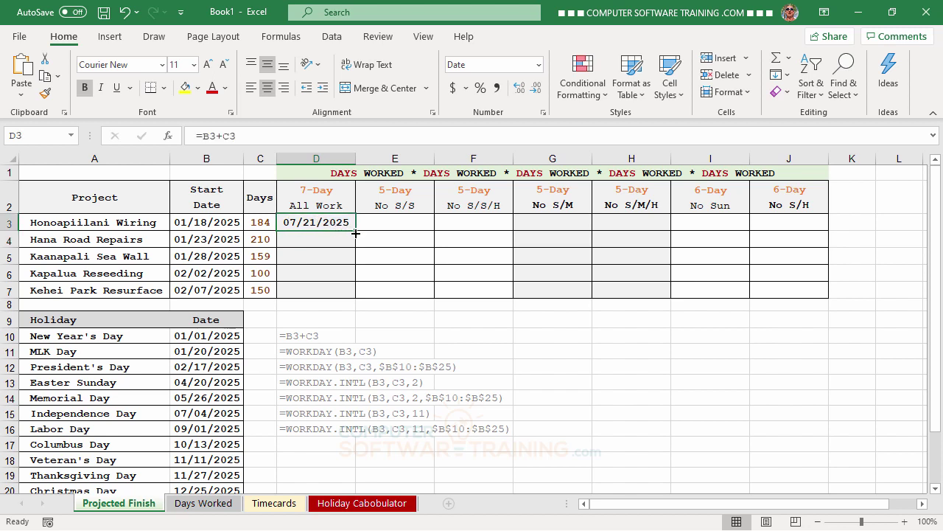
pyautogui.doubleClick(356, 232)
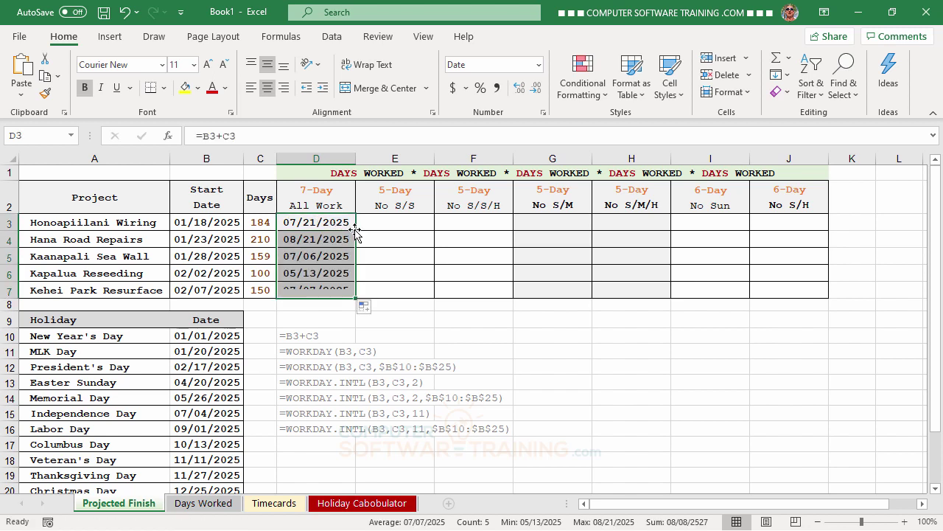
pyautogui.click(400, 331)
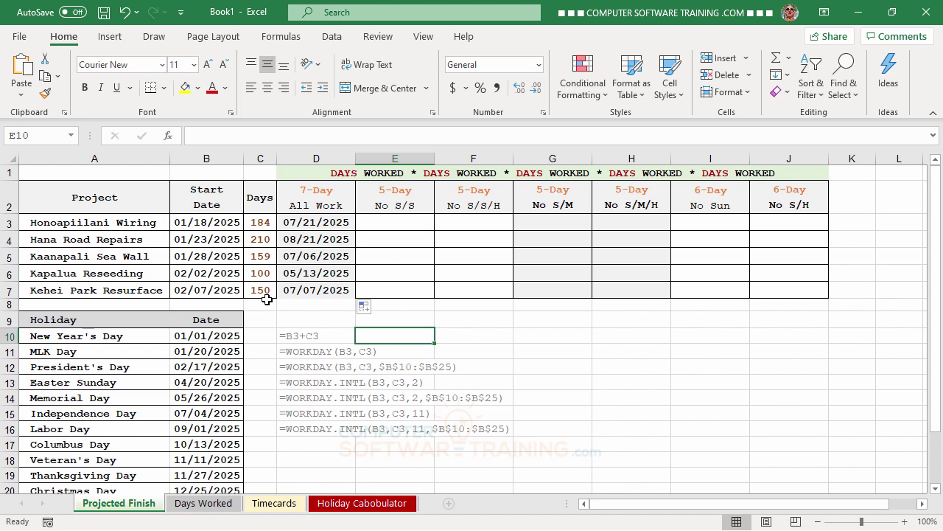
pyautogui.click(367, 310)
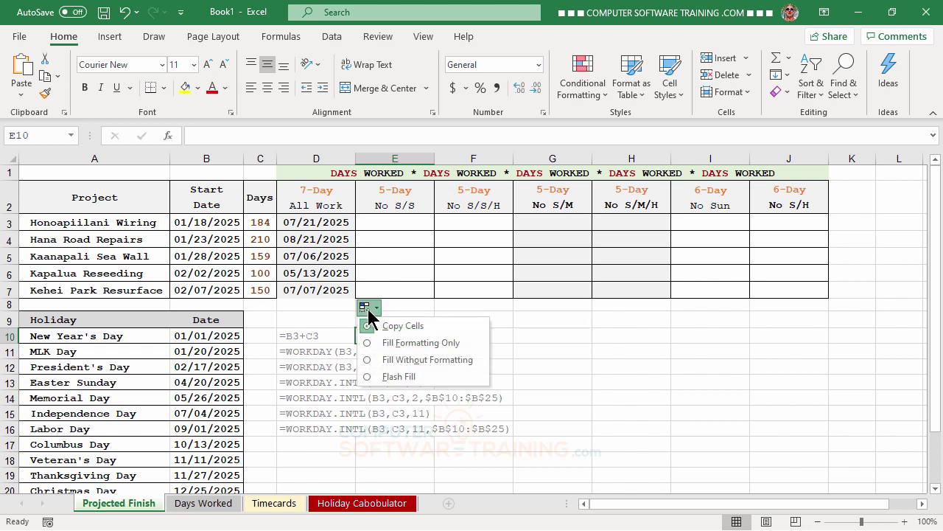
pyautogui.click(404, 360)
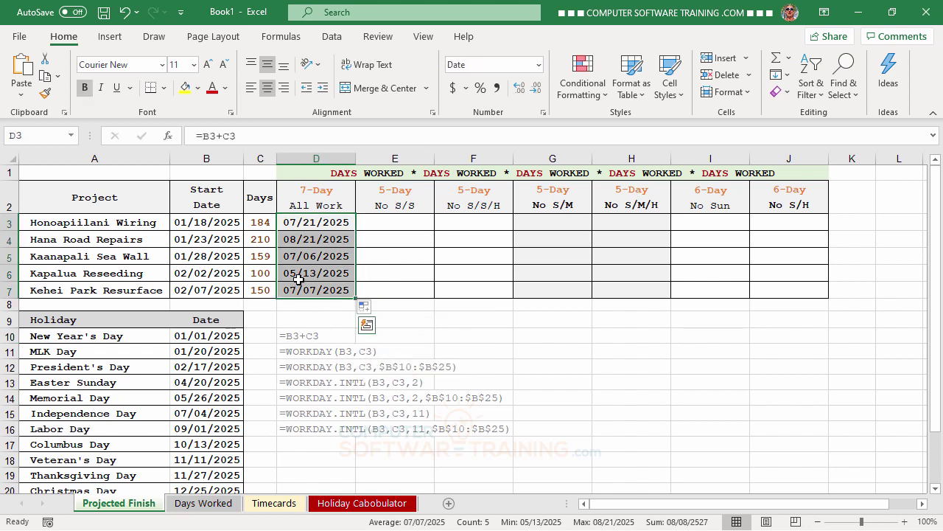
pyautogui.click(476, 317)
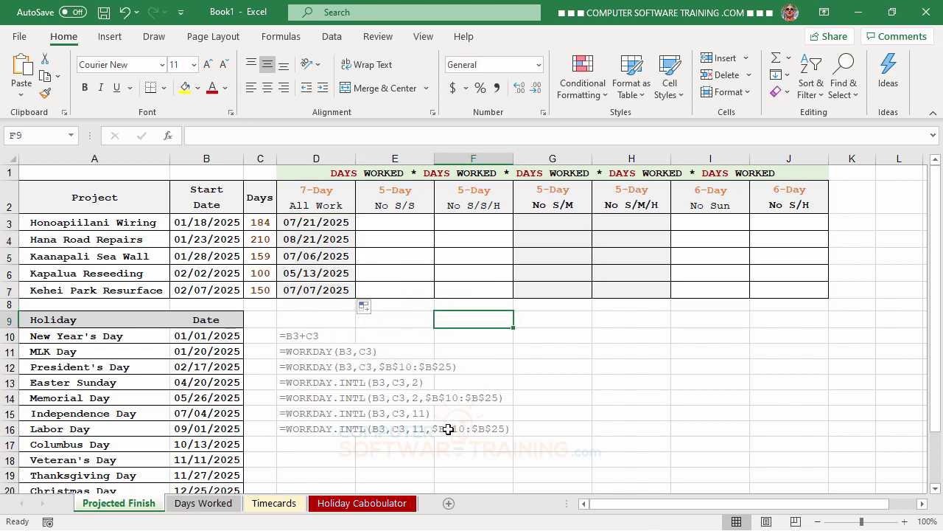
# Enter =WORKDAY(B3,C3) in E3 for the 5-day finish date that skips Saturdays and Sundays.
pyautogui.click(392, 215)
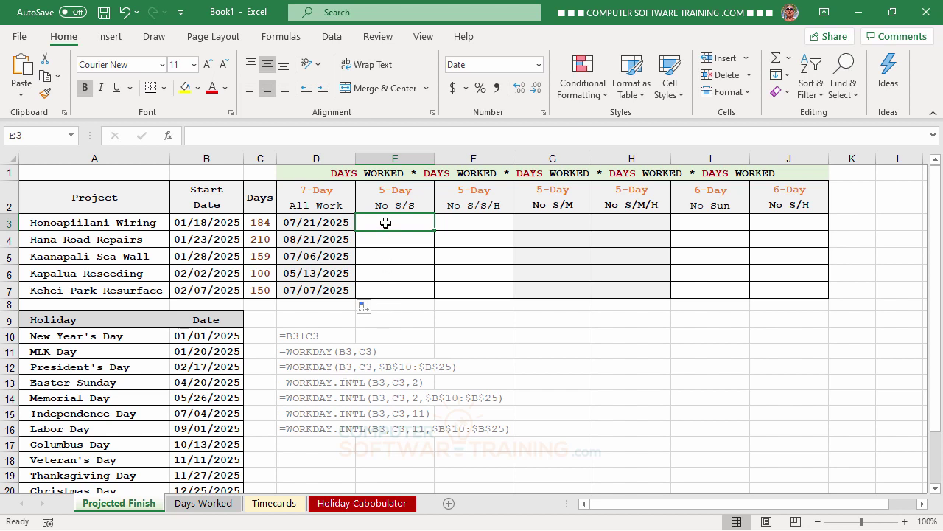
pyautogui.write('=')
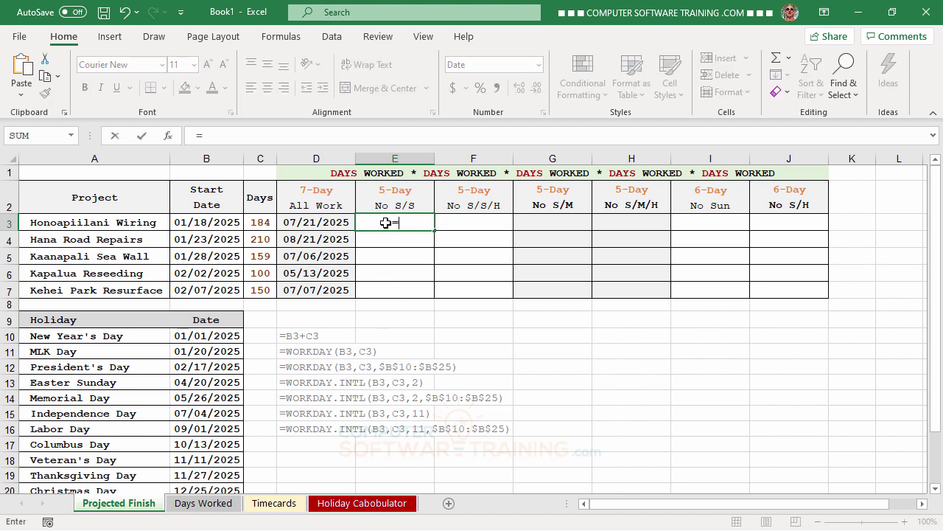
pyautogui.write('wo')
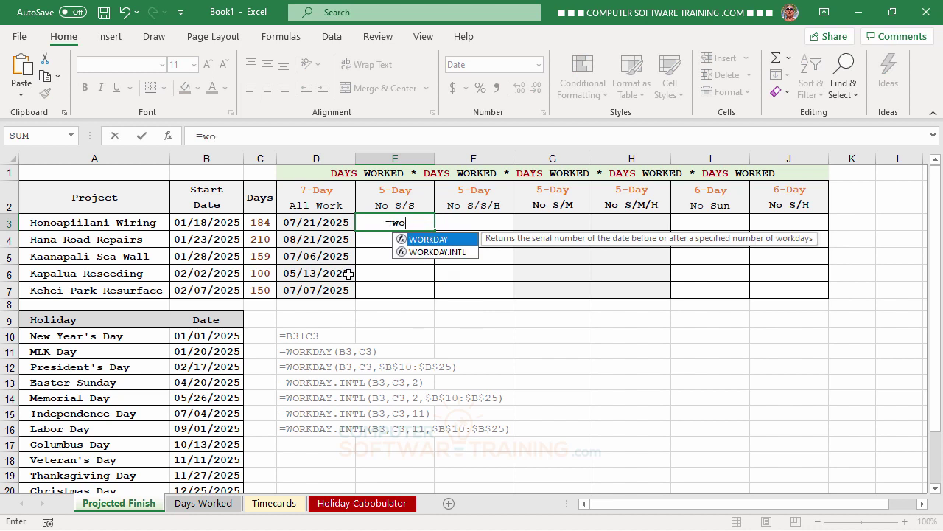
pyautogui.doubleClick(401, 238)
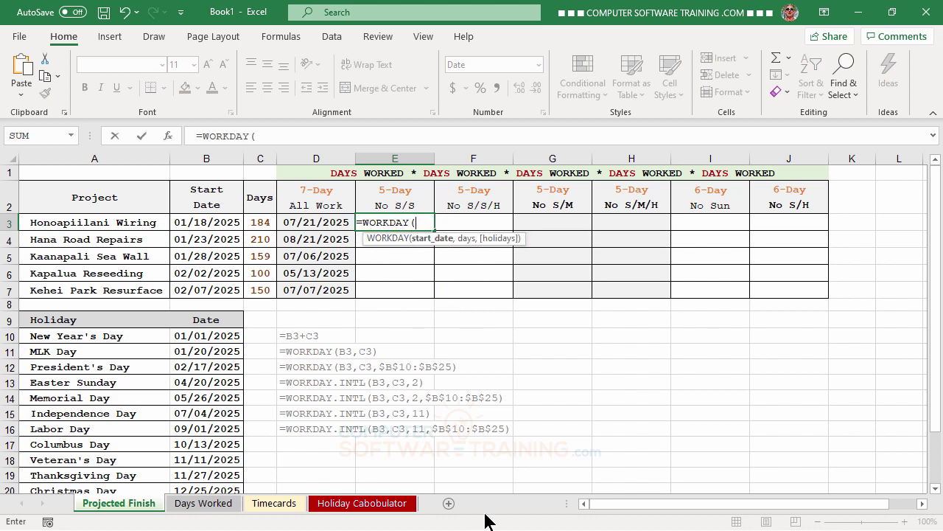
pyautogui.click(208, 222)
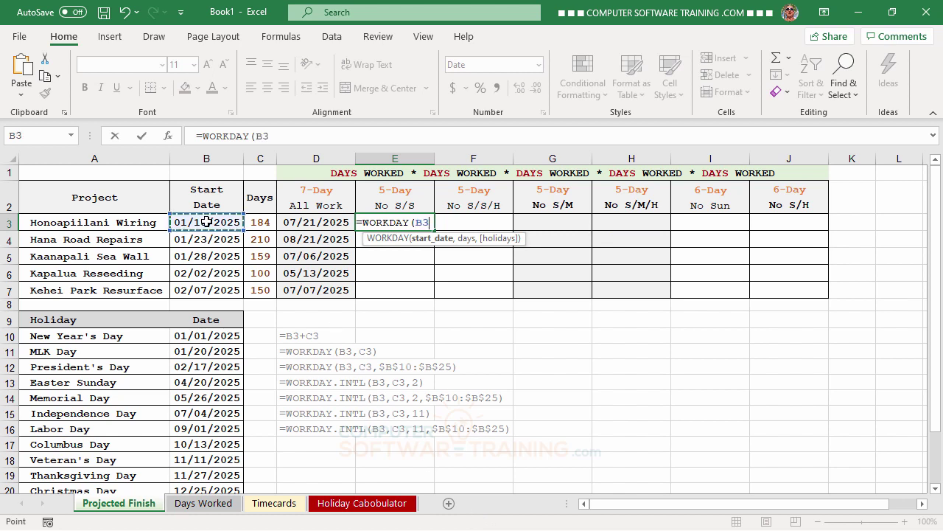
pyautogui.write(',')
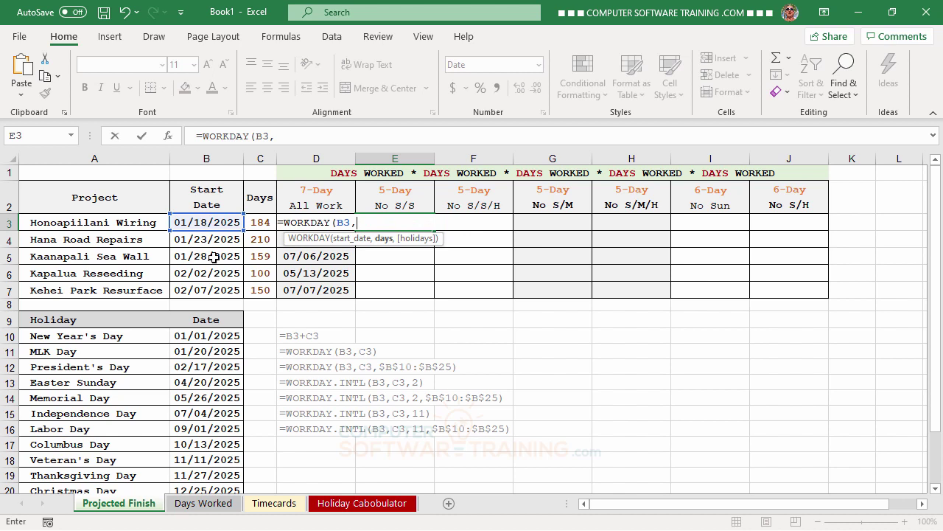
pyautogui.click(257, 221)
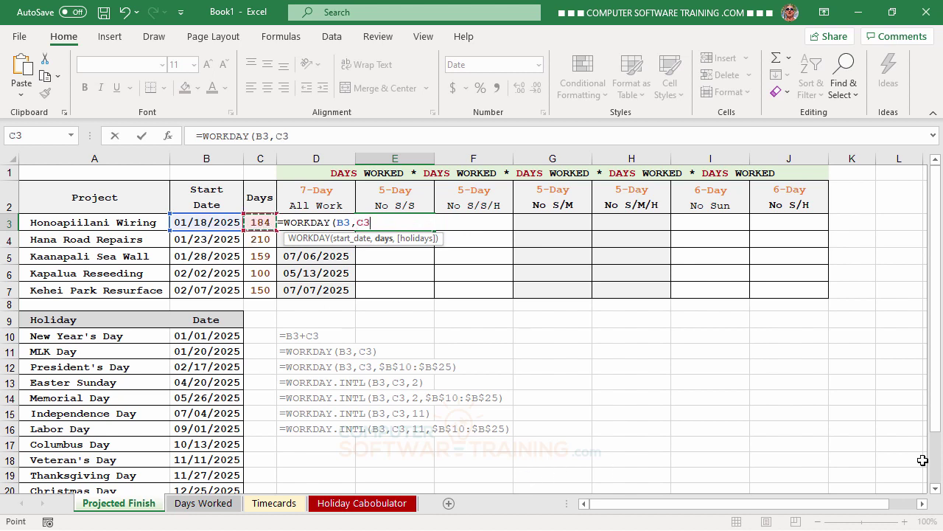
pyautogui.press('Return')
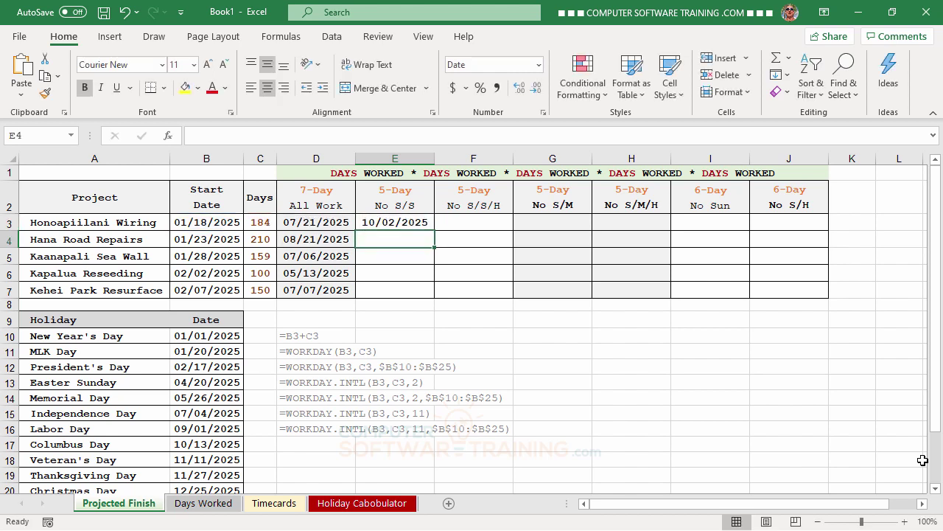
# Fill the E3 WORKDAY formula down through E7 without formatting.
pyautogui.click(402, 221)
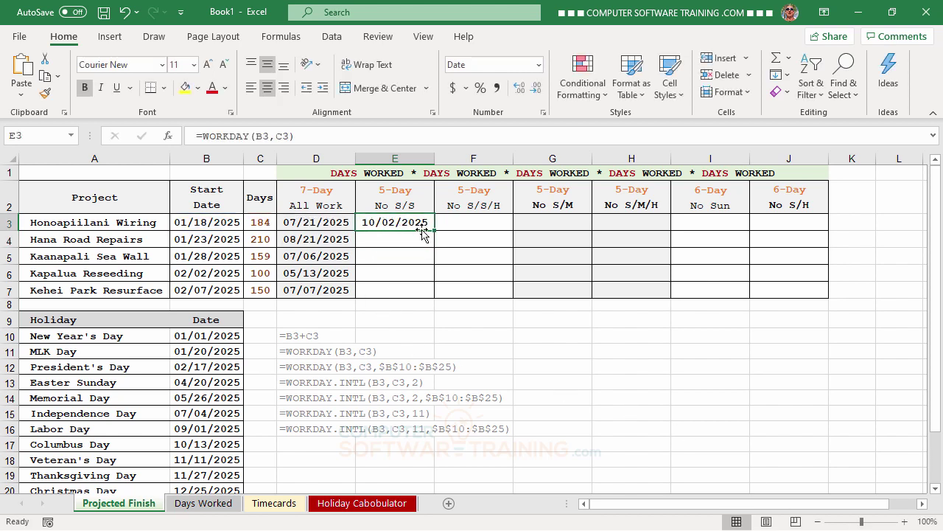
pyautogui.moveTo(434, 232); pyautogui.dragTo(435, 299)
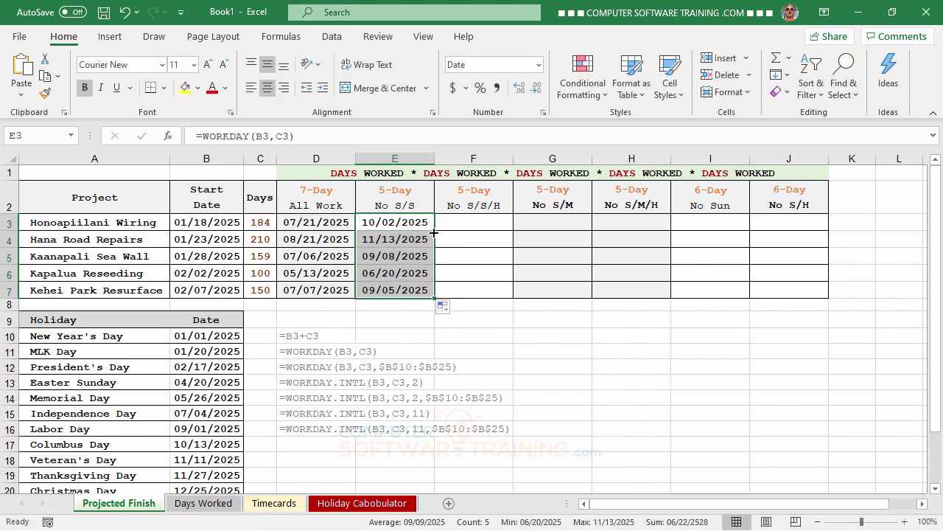
pyautogui.click(447, 308)
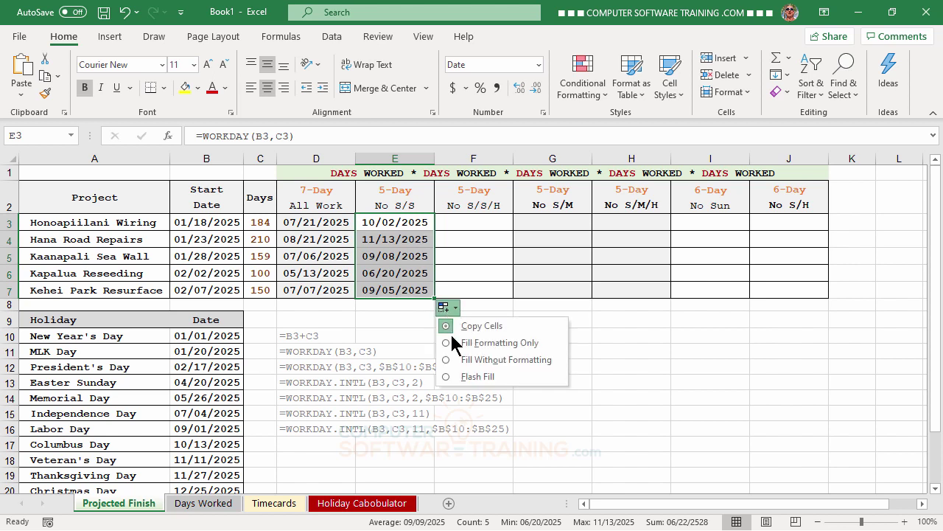
pyautogui.click(474, 360)
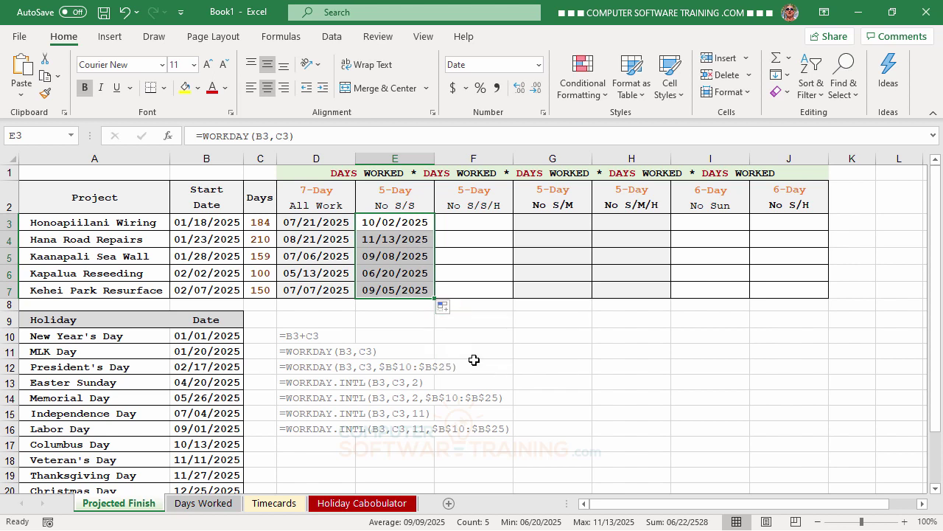
pyautogui.click(555, 362)
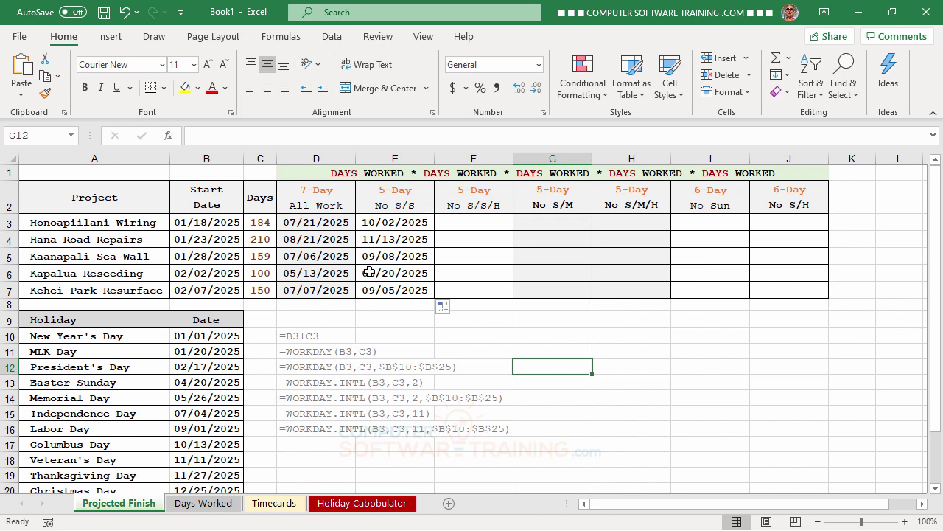
# Enter =WORKDAY(B3,C3,$B$10:$B$24) in F3, using an absolute range of holiday dates to exclude weekends and holidays.
pyautogui.scroll(-2, 190, 368)
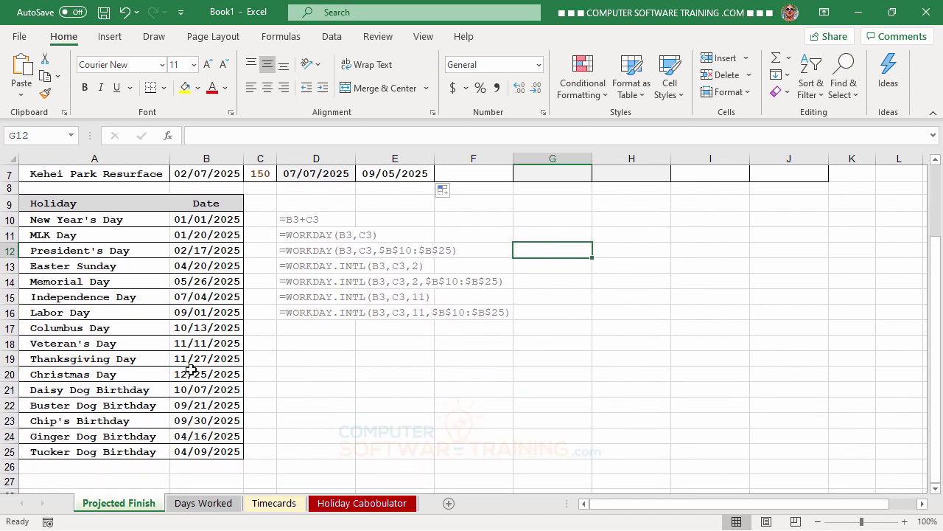
pyautogui.scroll(2, 222, 391)
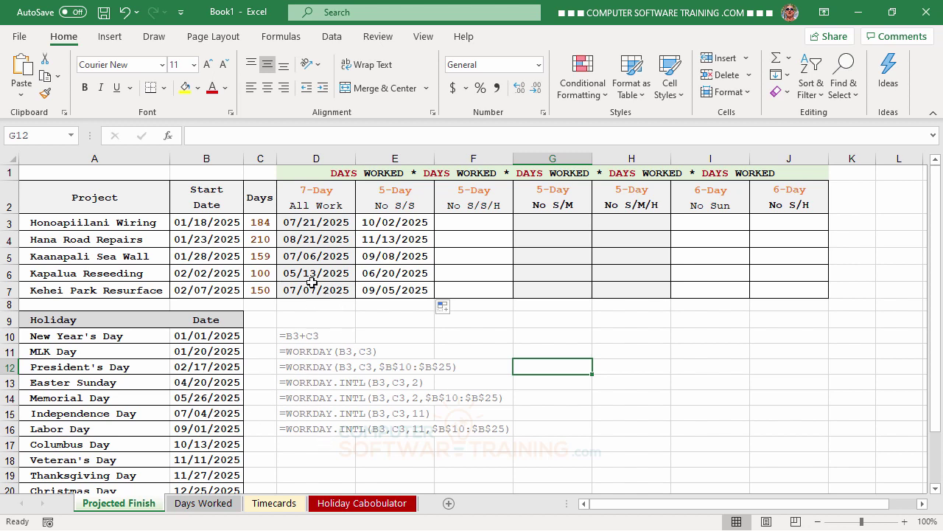
pyautogui.click(449, 220)
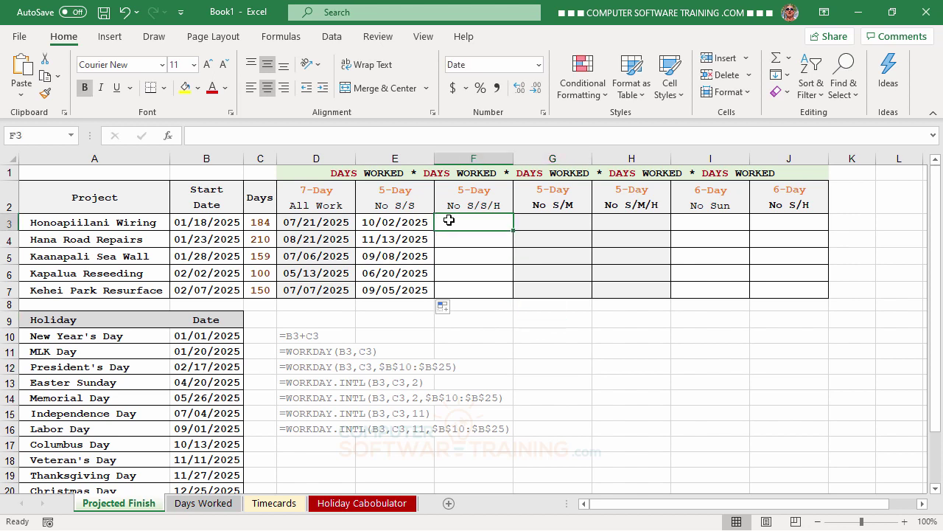
pyautogui.write('=wo')
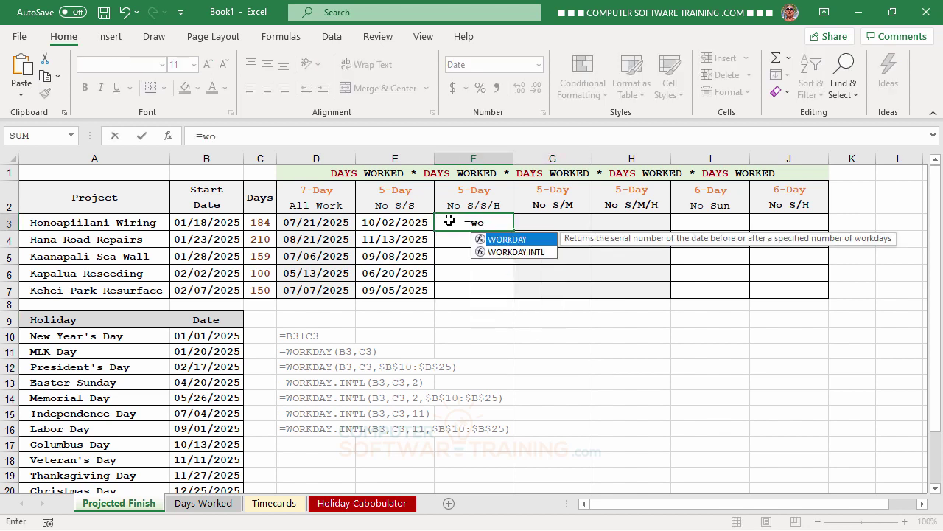
pyautogui.doubleClick(513, 240)
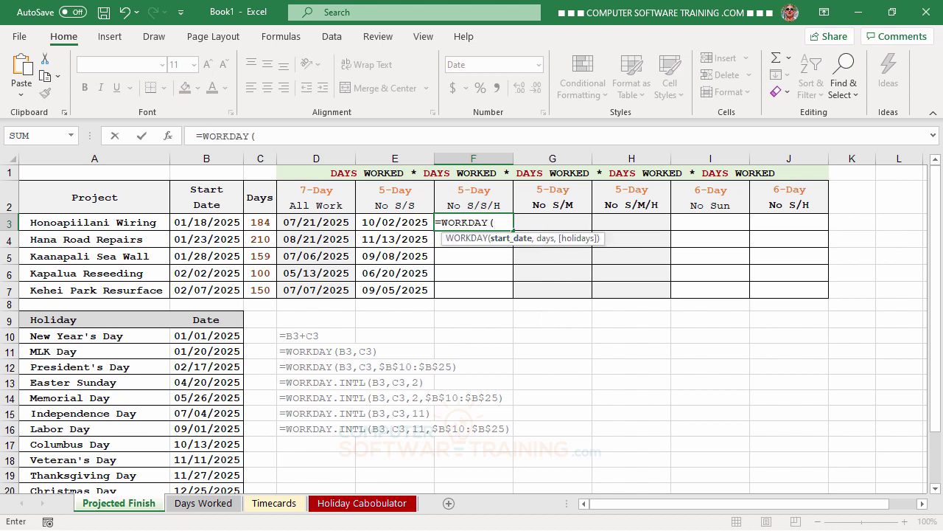
pyautogui.click(219, 221)
pyautogui.write(',')
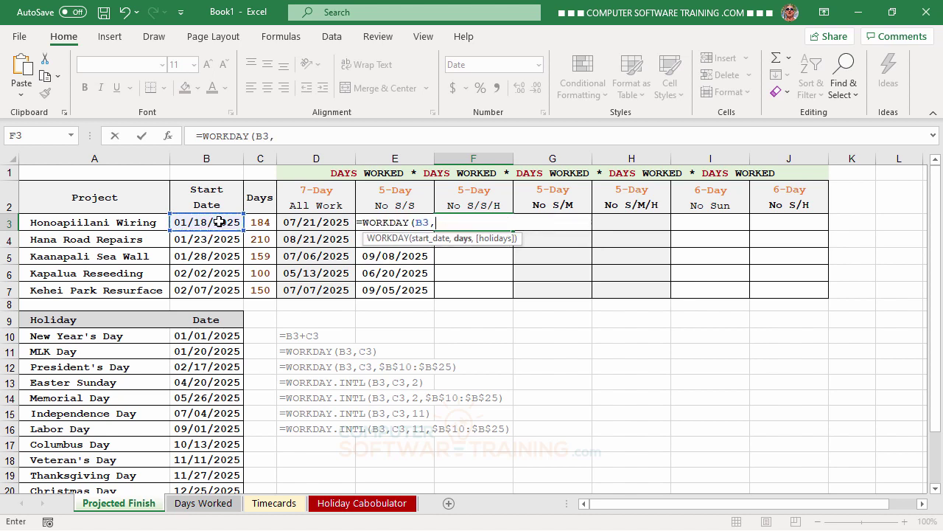
pyautogui.click(261, 221)
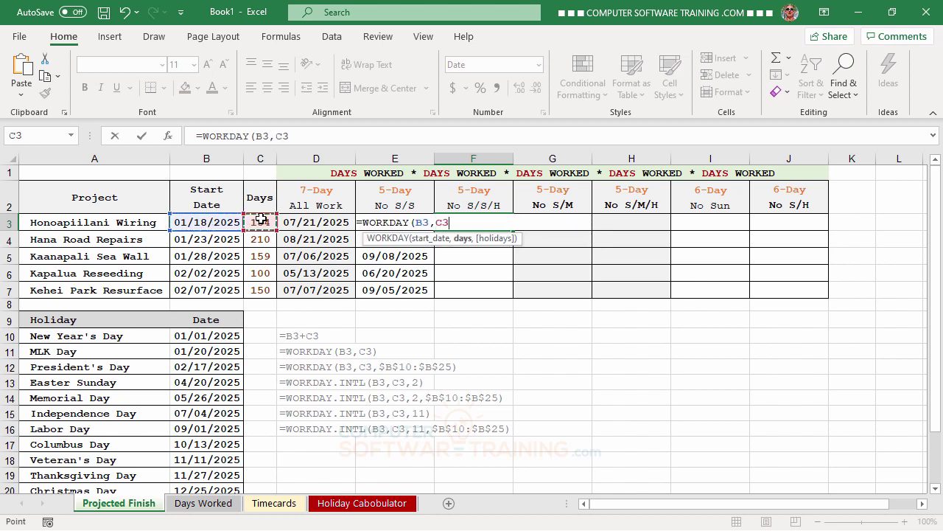
pyautogui.write(',')
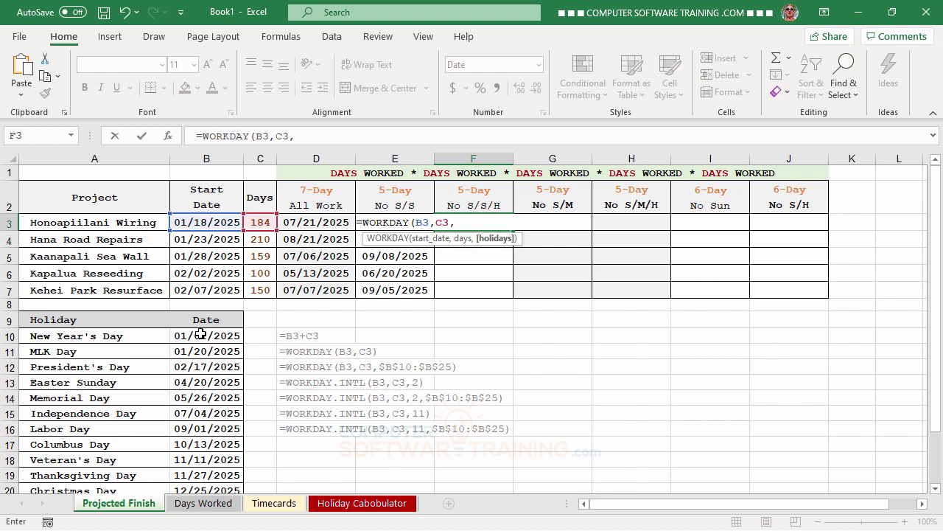
pyautogui.moveTo(200, 333); pyautogui.dragTo(201, 435)
pyautogui.scroll(1, 523, 375)
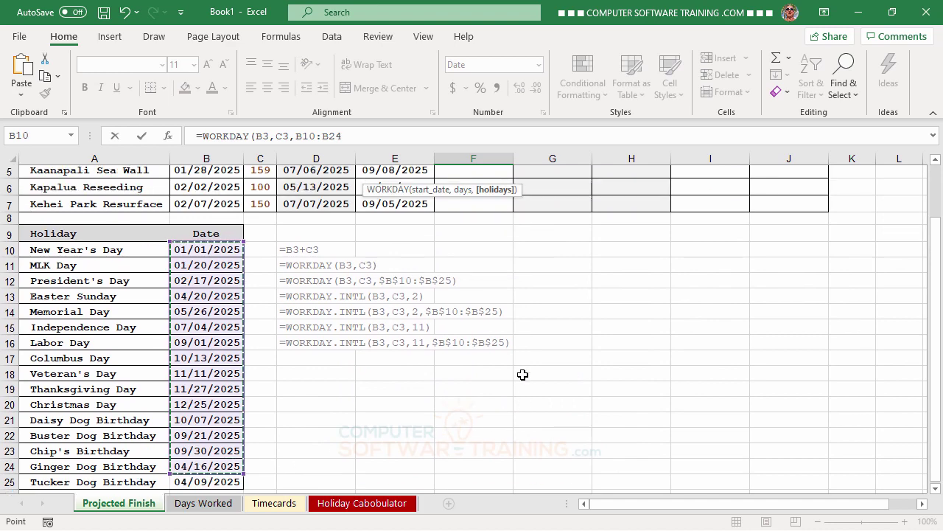
pyautogui.scroll(2, 522, 374)
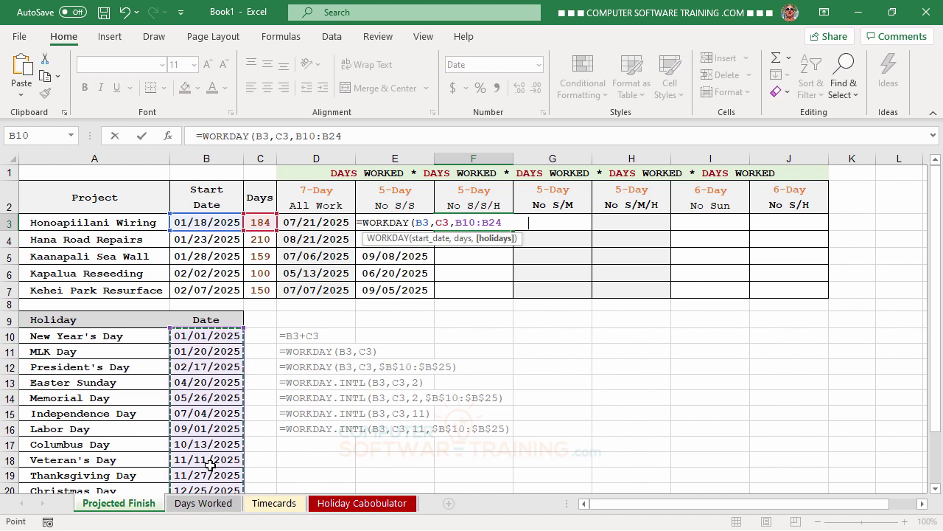
pyautogui.press('F4')
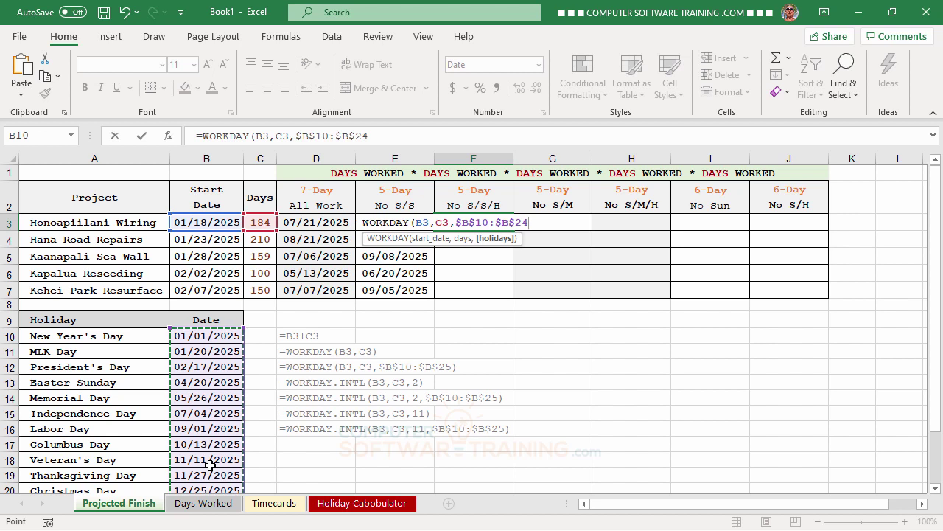
pyautogui.press('Return')
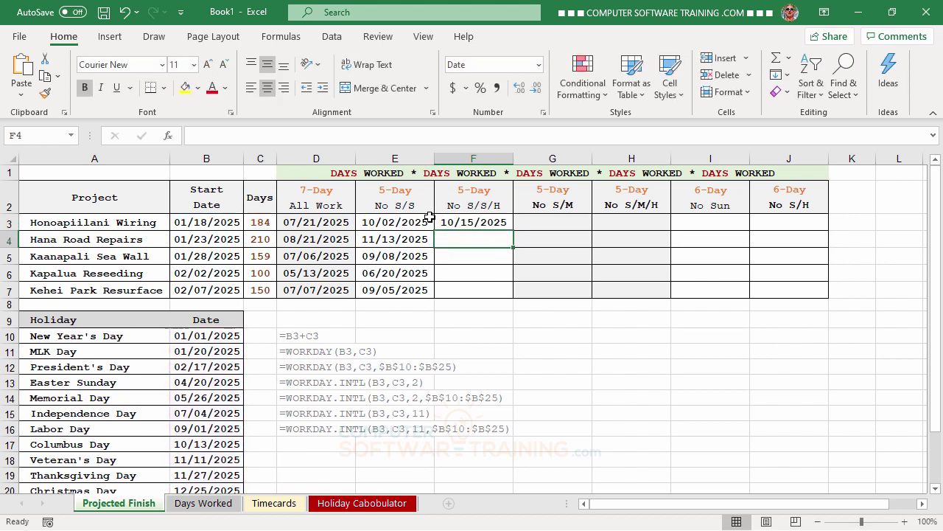
# Fill the F3 WORKDAY formula with holidays down through F7 without formatting.
pyautogui.click(481, 221)
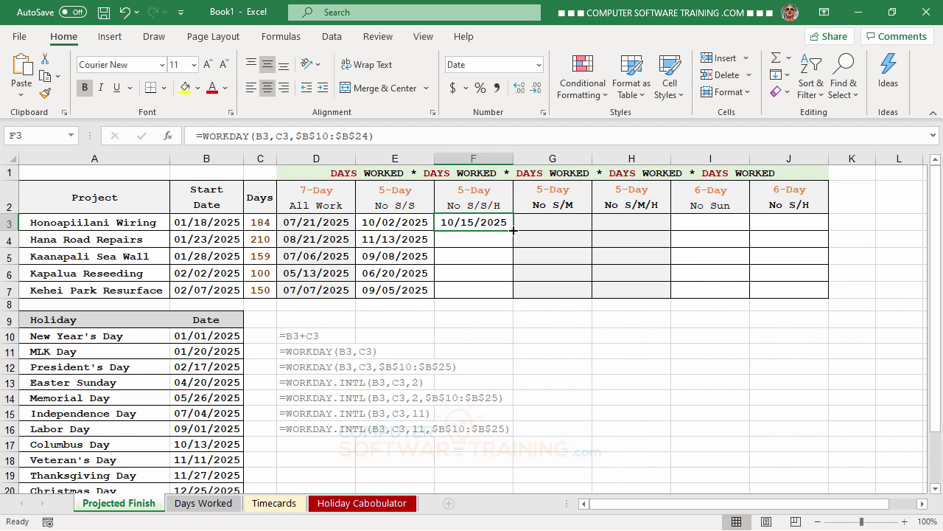
pyautogui.moveTo(514, 231); pyautogui.dragTo(516, 298)
pyautogui.click(528, 308)
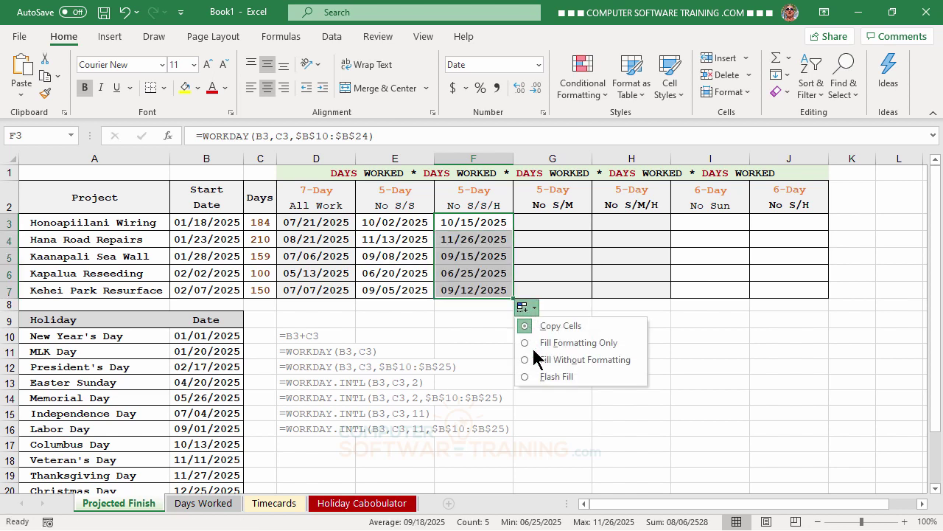
pyautogui.click(558, 361)
pyautogui.click(588, 398)
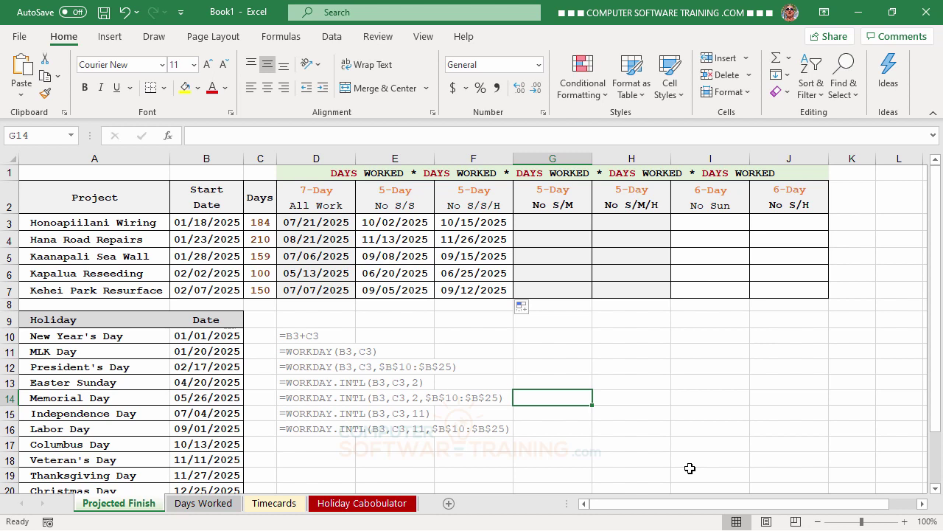
# Enter =WORKDAY.INTL(B3,C3,2) in G3 for the 5-day finish date that skips Sundays and Mondays.
pyautogui.click(551, 227)
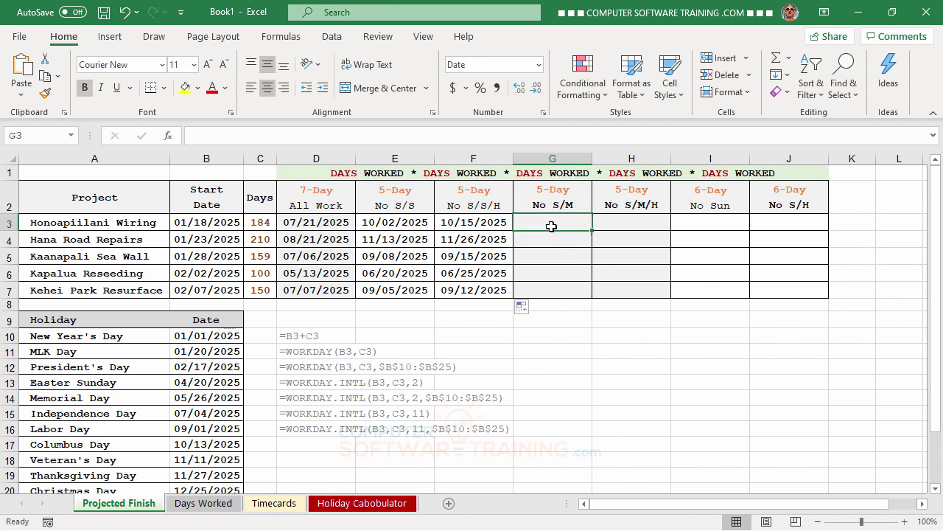
pyautogui.write('=')
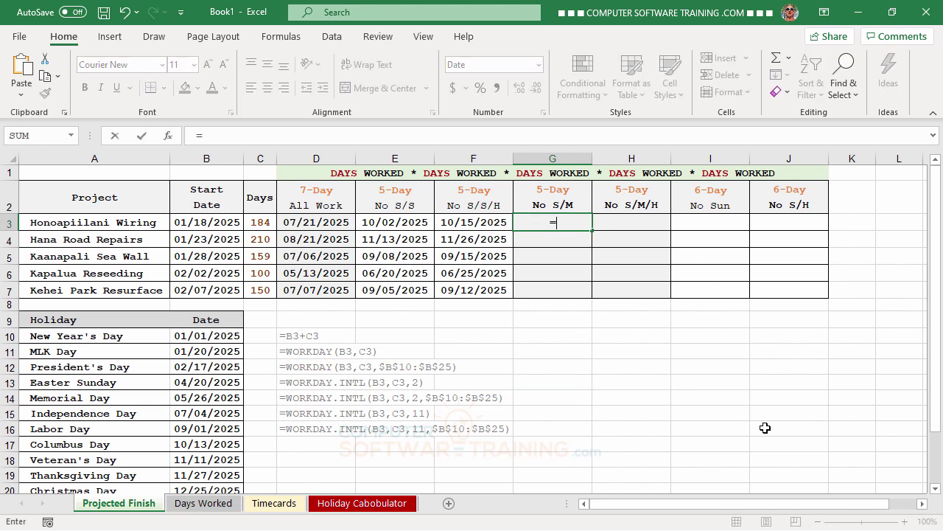
pyautogui.write('wo')
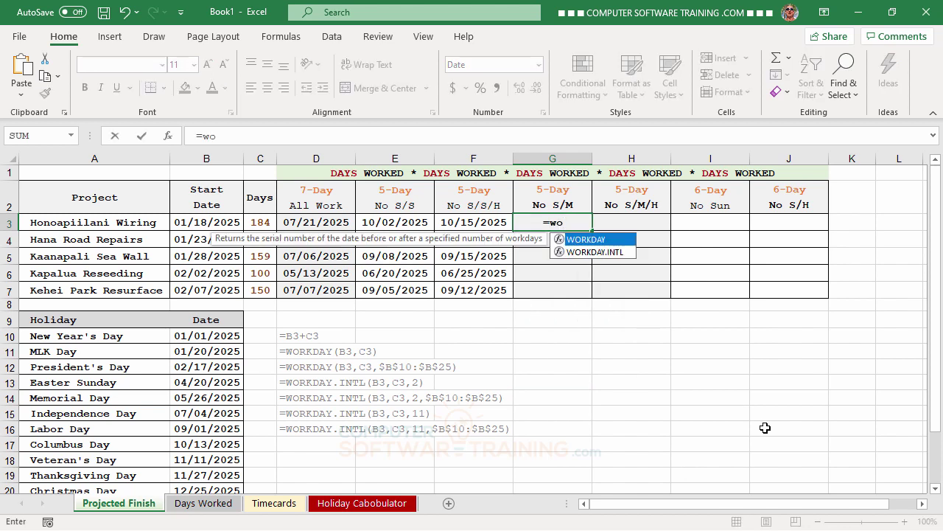
pyautogui.click(578, 253)
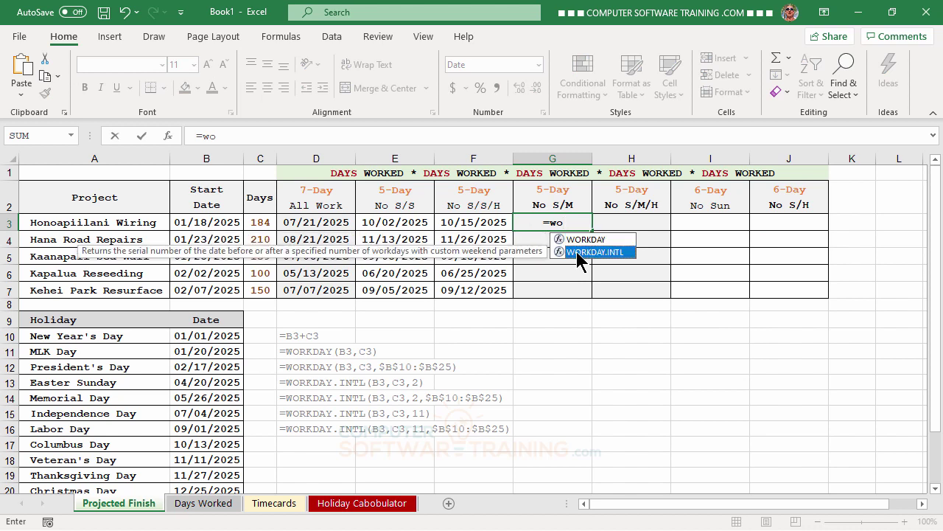
pyautogui.press('Tab')
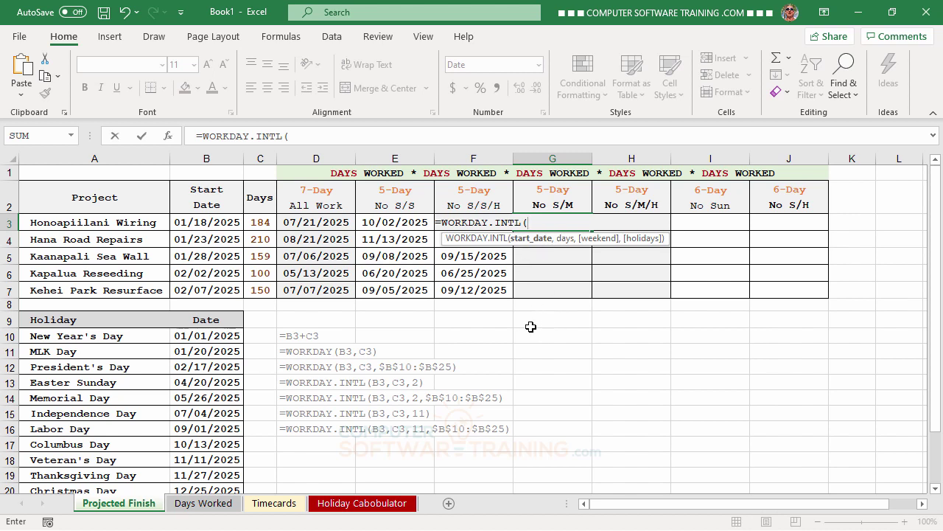
pyautogui.click(204, 222)
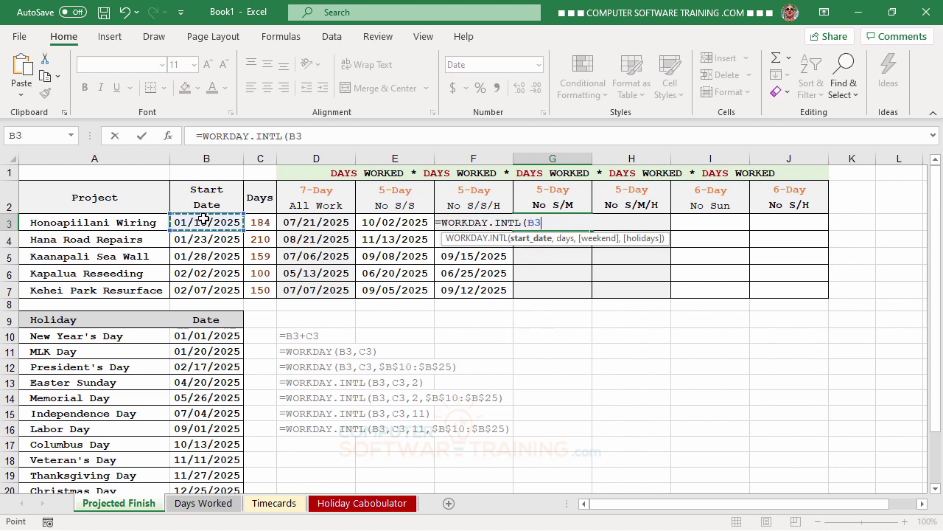
pyautogui.write(',')
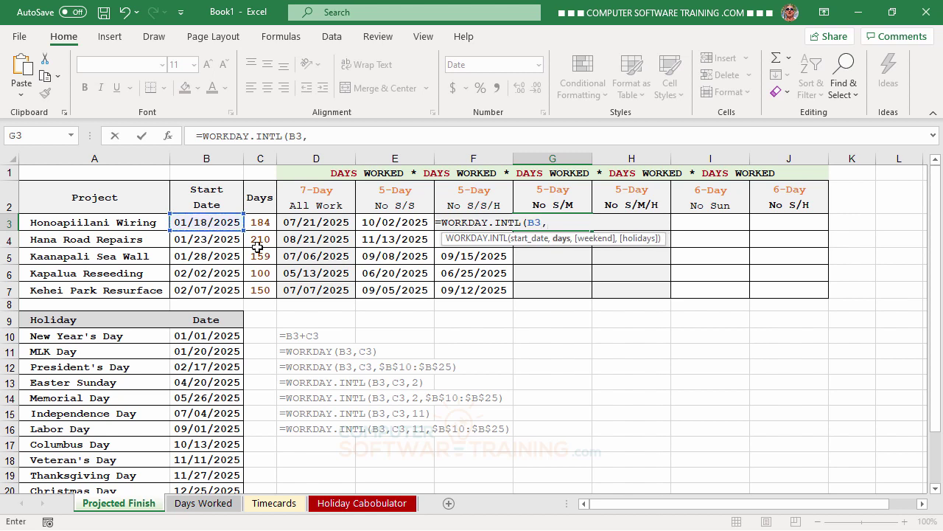
pyautogui.click(260, 221)
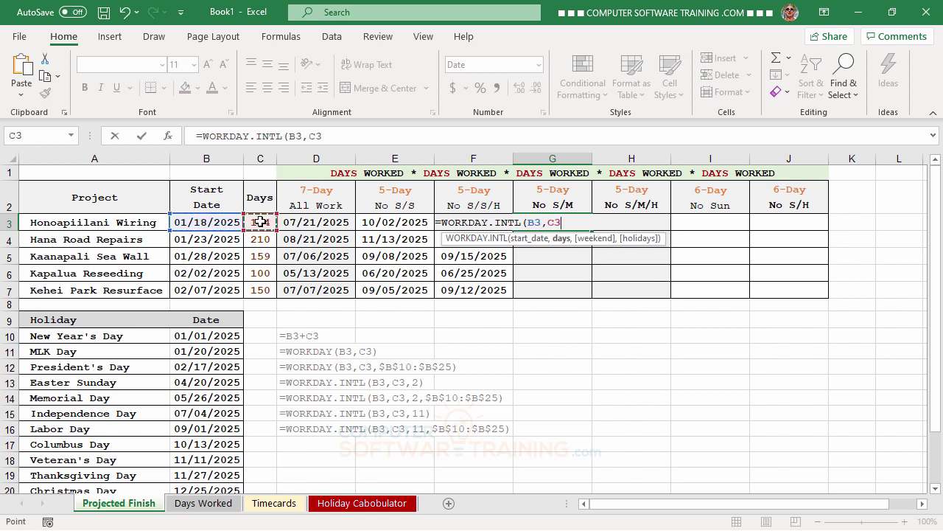
pyautogui.write(',')
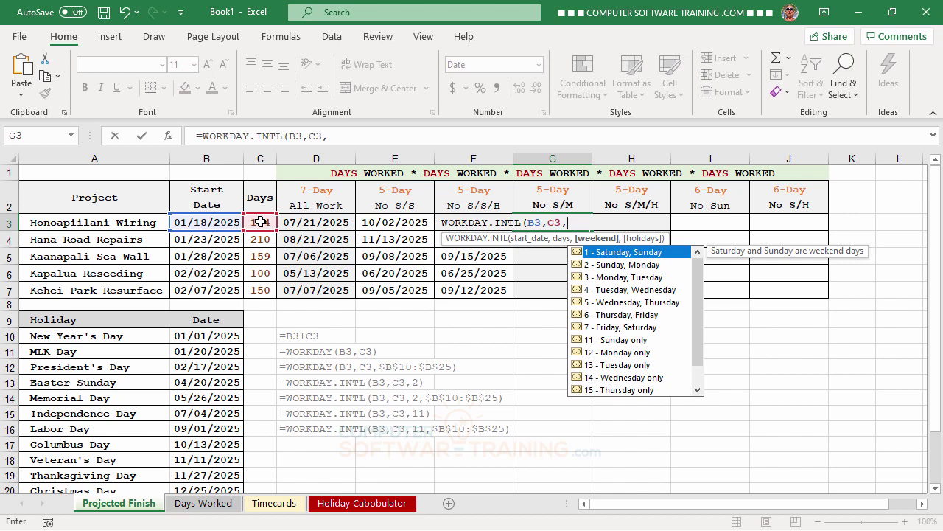
pyautogui.write('2')
pyautogui.press('Return')
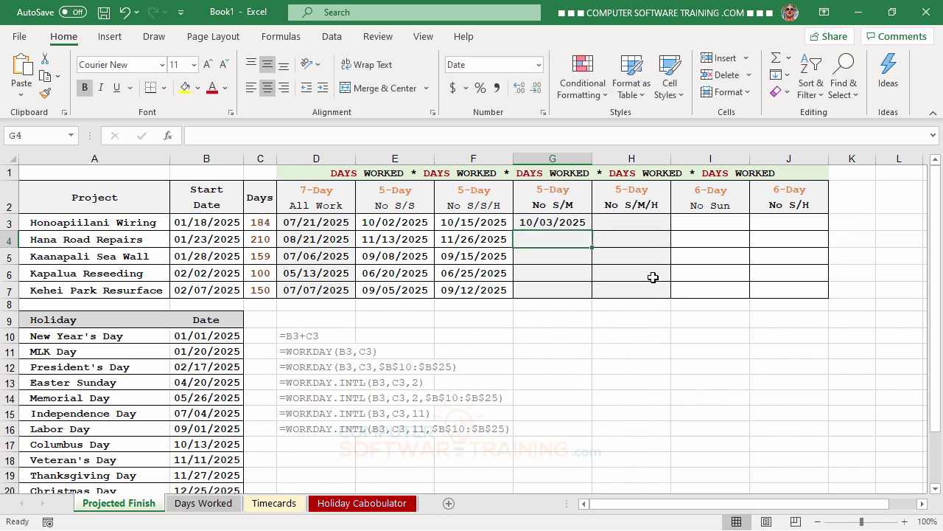
# Fill the G3 WORKDAY.INTL formula down through G7 without formatting.
pyautogui.click(562, 221)
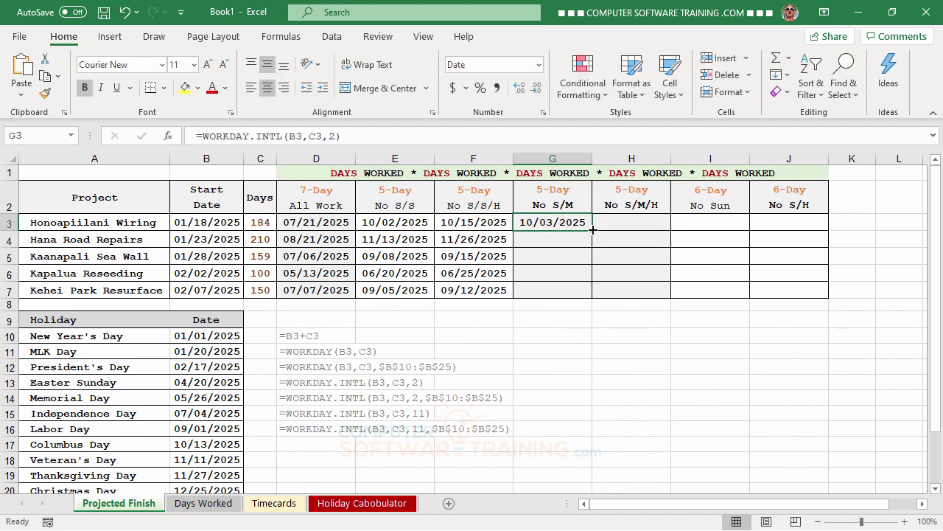
pyautogui.doubleClick(592, 231)
pyautogui.click(603, 307)
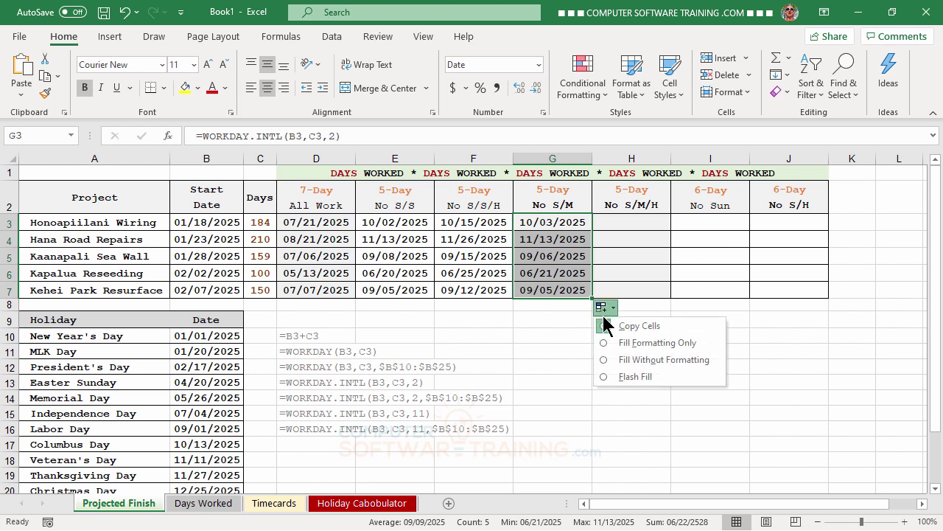
pyautogui.click(625, 362)
pyautogui.click(552, 366)
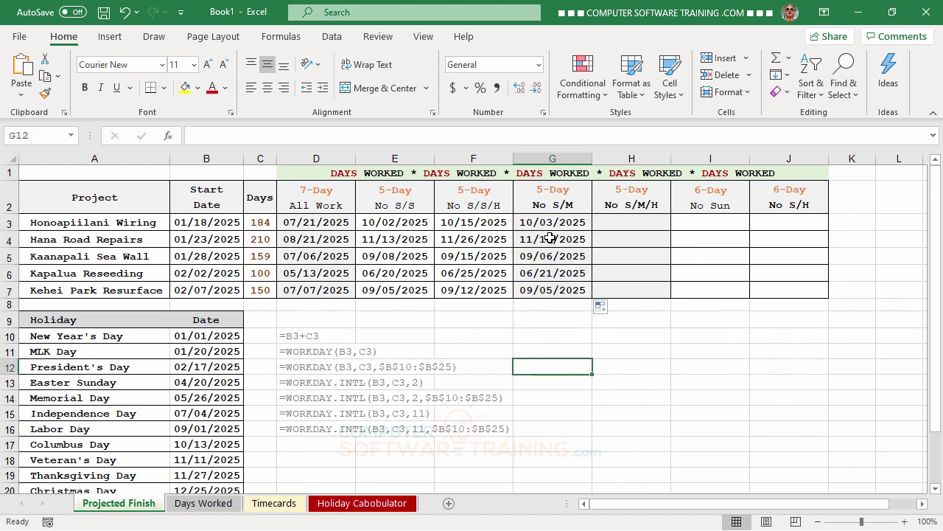
pyautogui.click(549, 223)
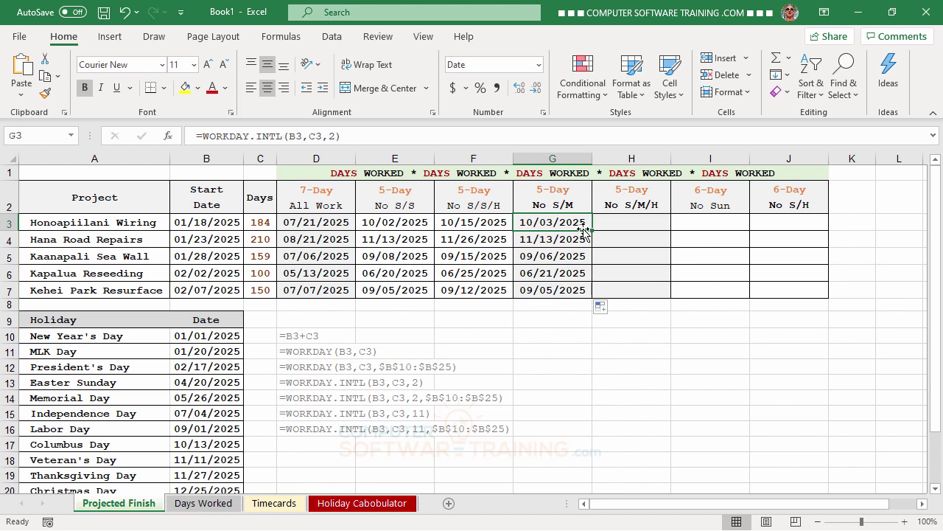
# Enter =WORKDAY.INTL(B3,C3,2,$B$10:$B$25) in H3, using an absolute holiday range to skip Sundays, Mondays and holidays.
pyautogui.click(622, 226)
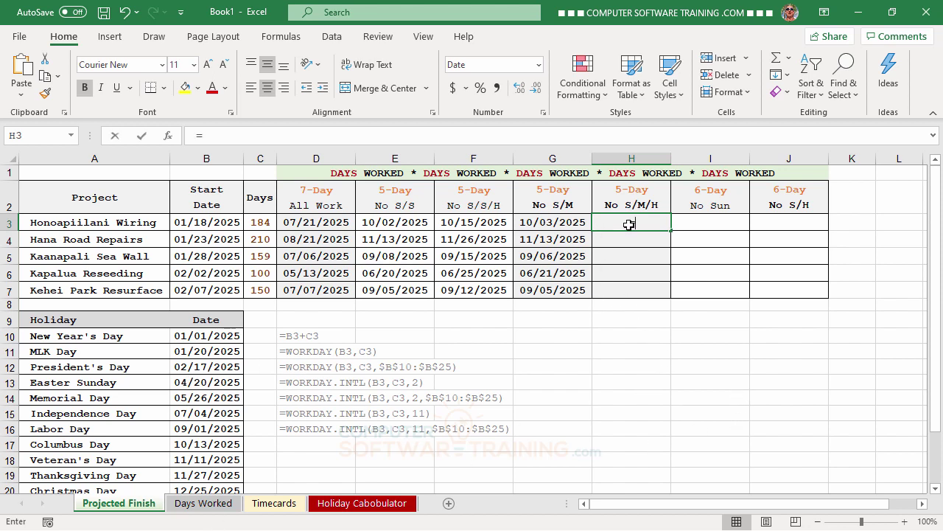
pyautogui.write('=wo')
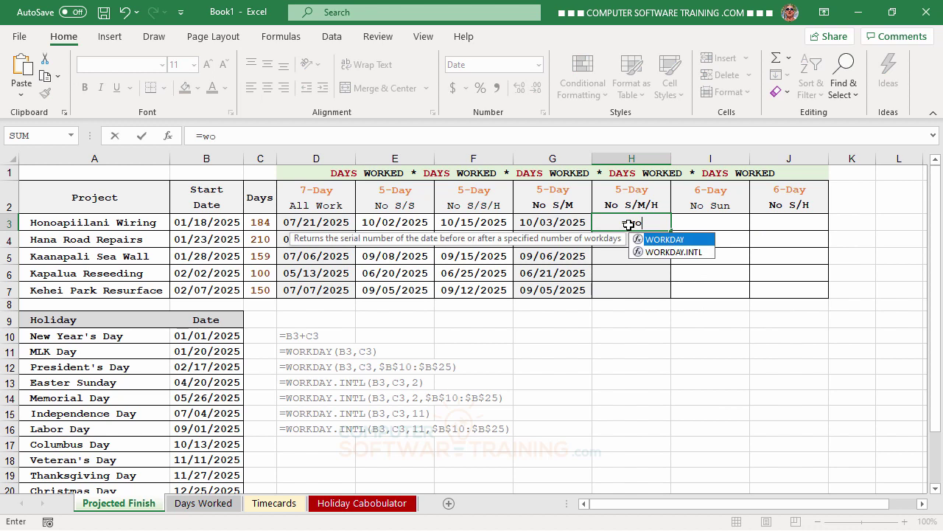
pyautogui.doubleClick(660, 252)
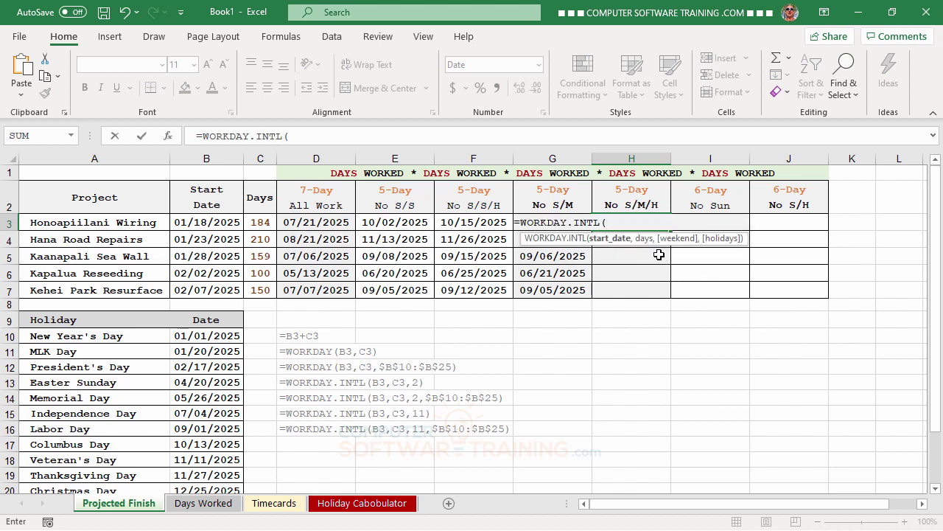
pyautogui.click(191, 219)
pyautogui.write(',')
pyautogui.click(259, 224)
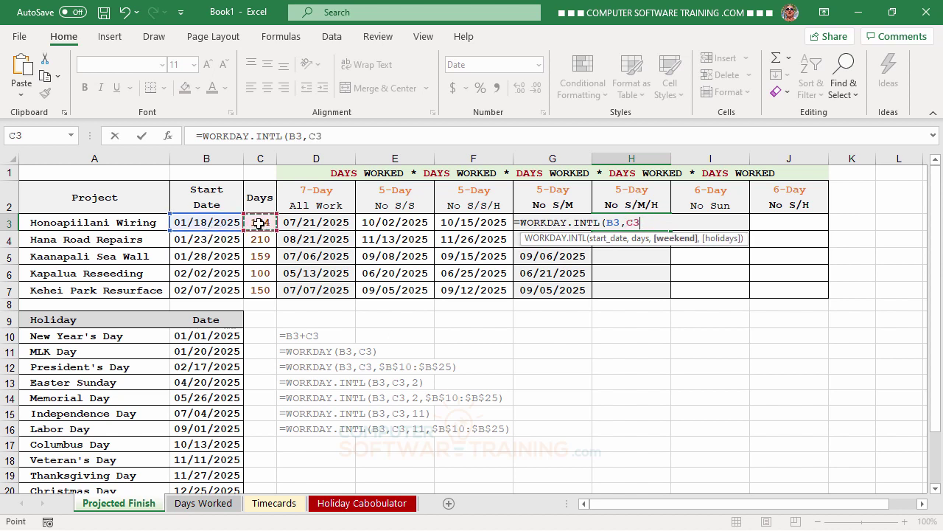
pyautogui.write(',')
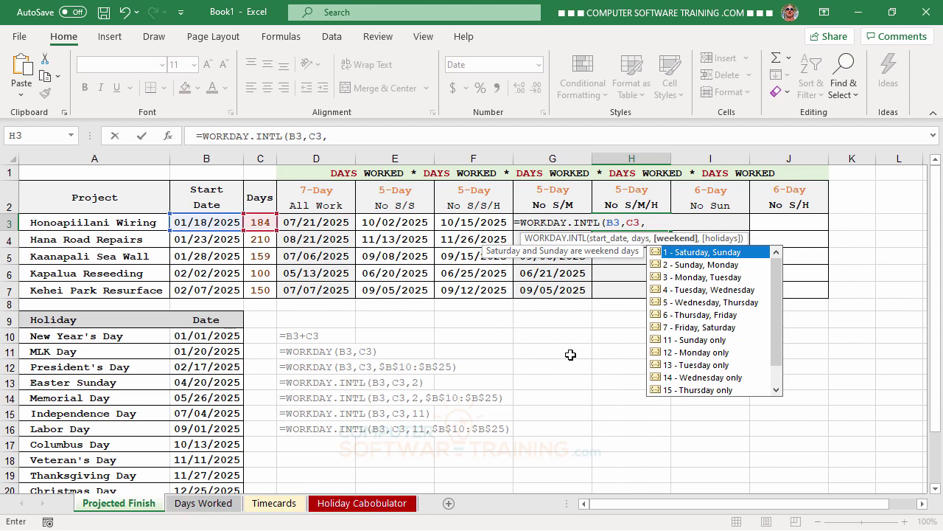
pyautogui.write('2,')
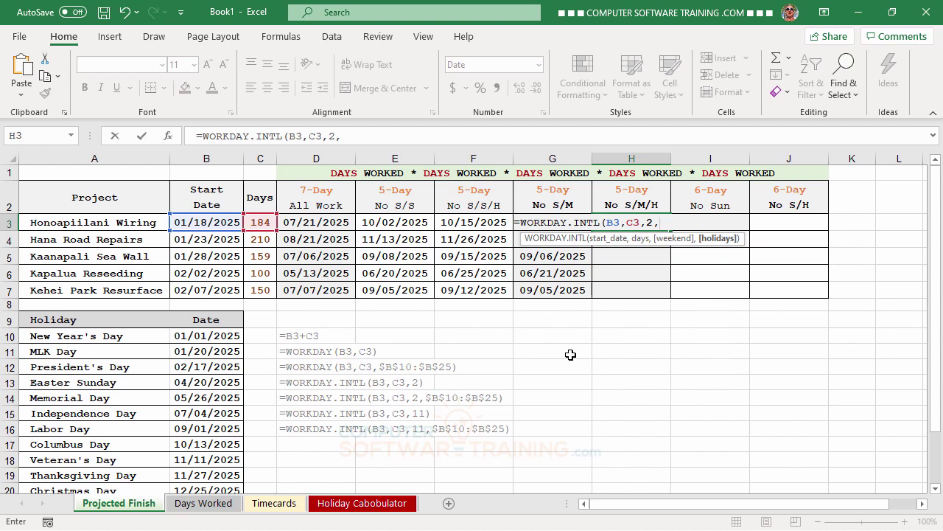
pyautogui.moveTo(202, 335); pyautogui.dragTo(221, 393)
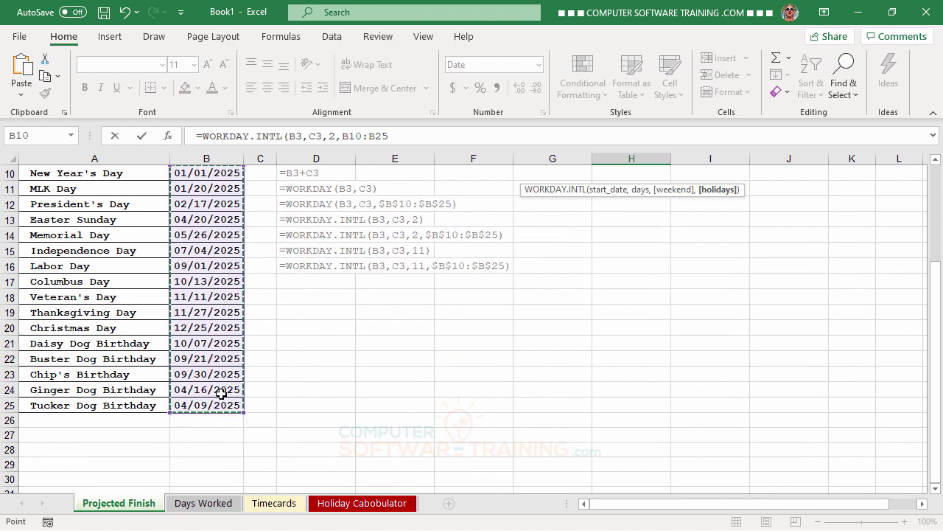
pyautogui.press('F4')
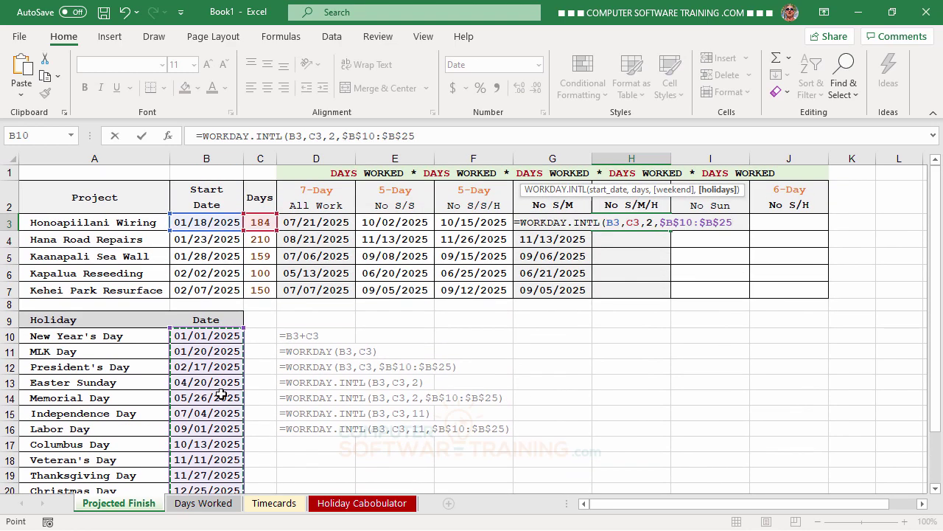
pyautogui.press('Return')
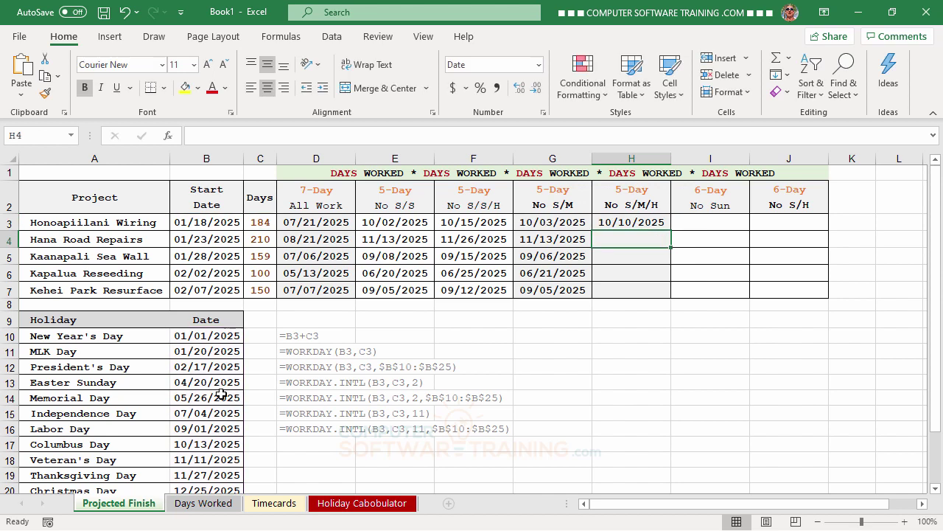
# Fill the H3 WORKDAY.INTL formula down through H7 without formatting.
pyautogui.click(643, 222)
pyautogui.moveTo(671, 232); pyautogui.dragTo(652, 291)
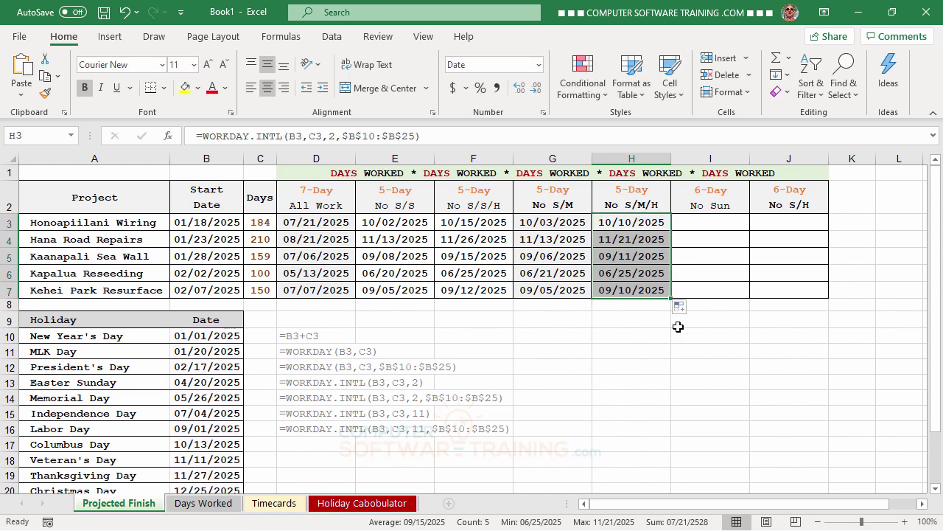
pyautogui.click(679, 309)
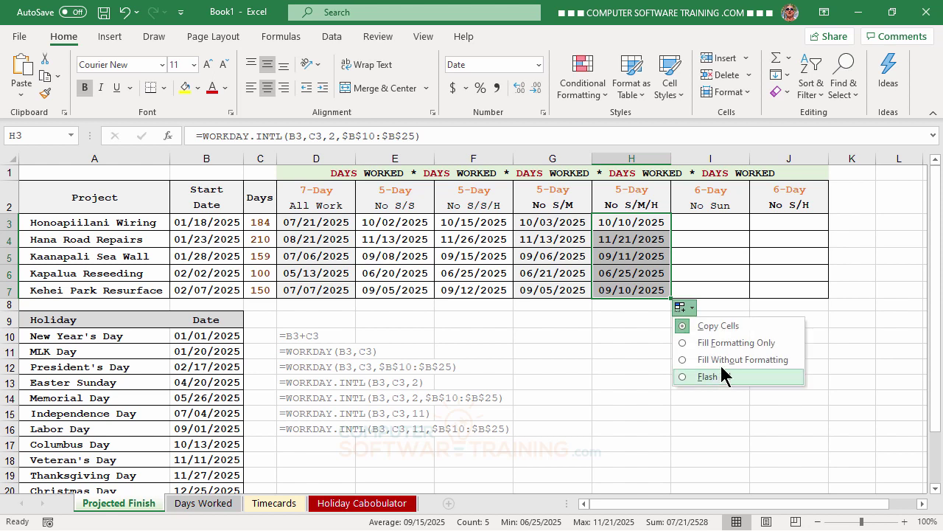
pyautogui.click(674, 359)
pyautogui.click(681, 410)
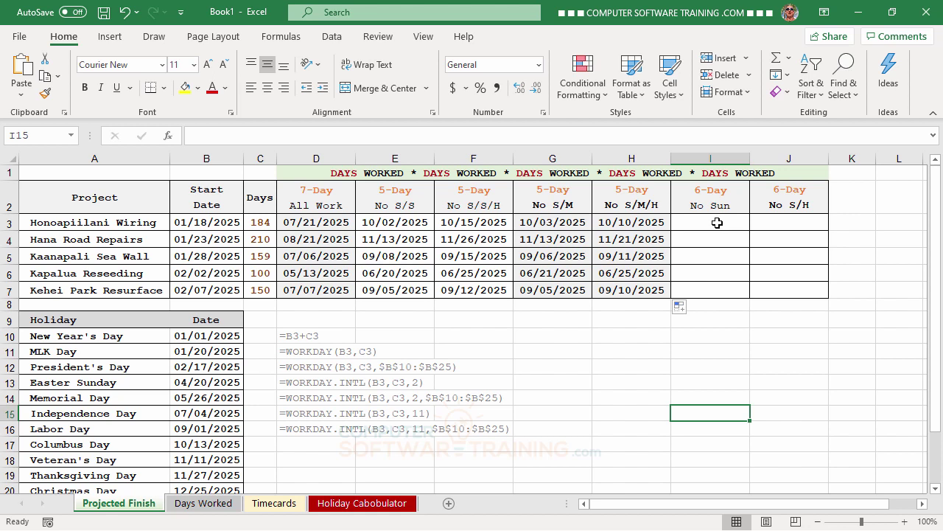
# Enter =WORKDAY.INTL(B3,C3,11) in I3 for the 6-day finish date that skips only Sundays.
pyautogui.click(713, 220)
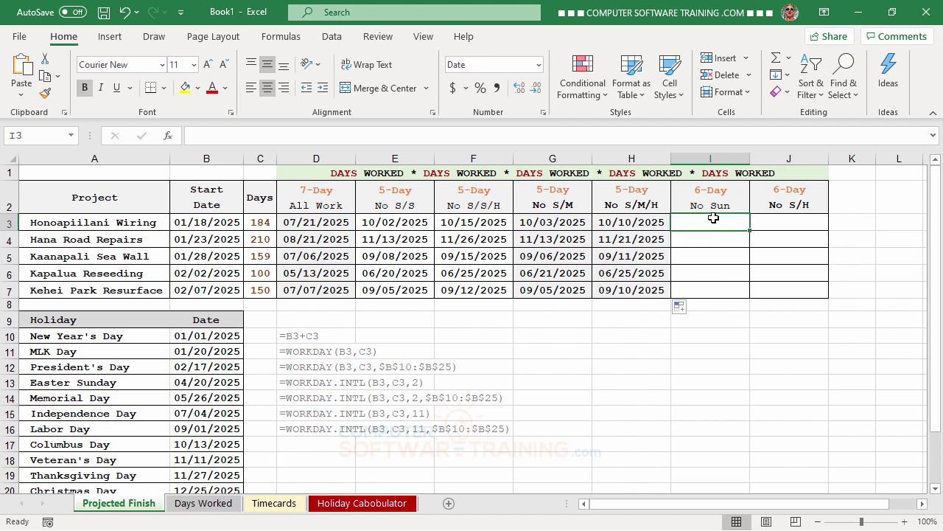
pyautogui.write('=wo')
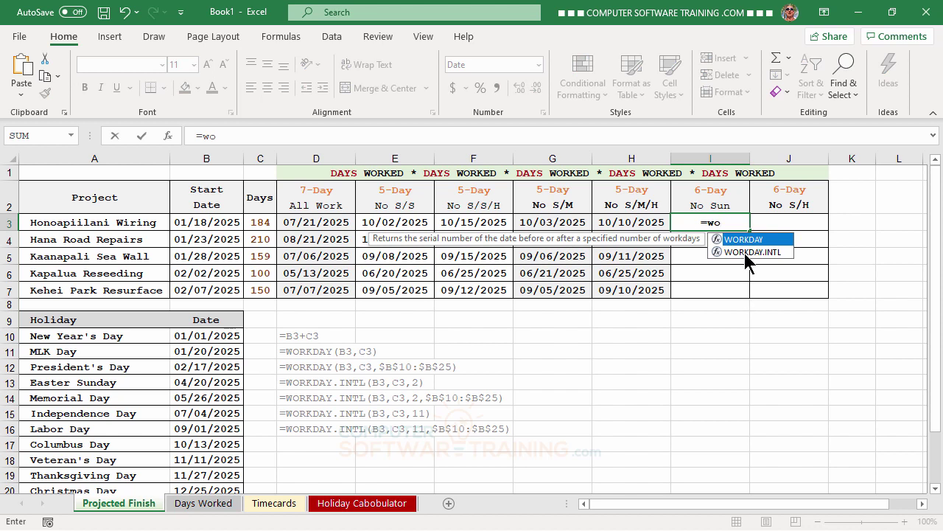
pyautogui.doubleClick(745, 252)
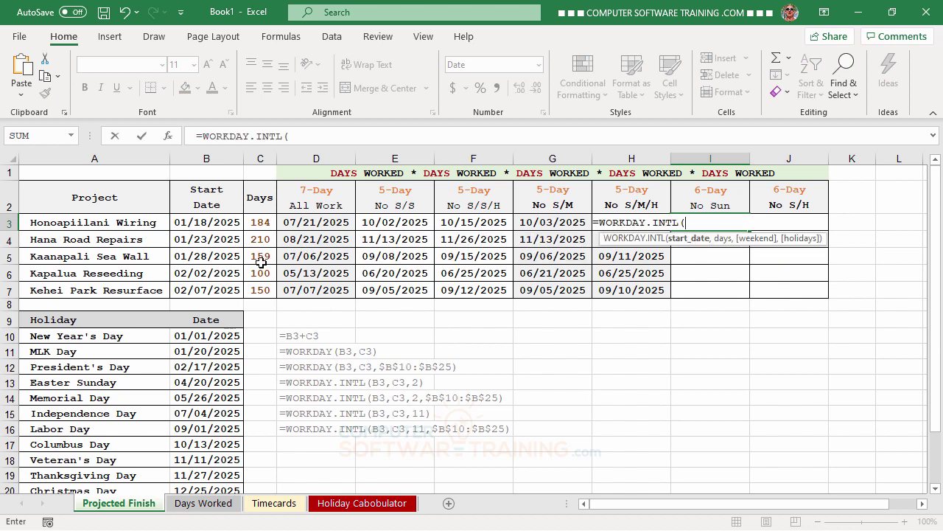
pyautogui.click(211, 221)
pyautogui.write(',')
pyautogui.click(262, 221)
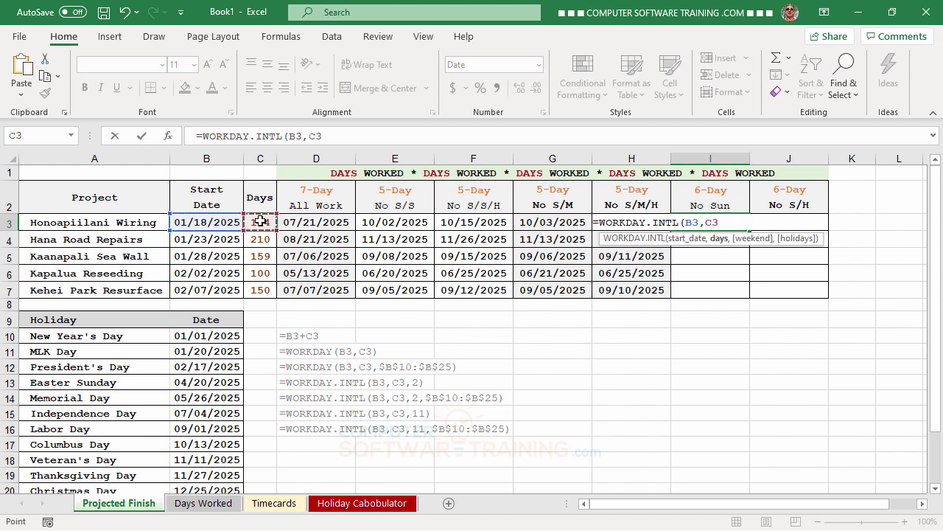
pyautogui.write(',')
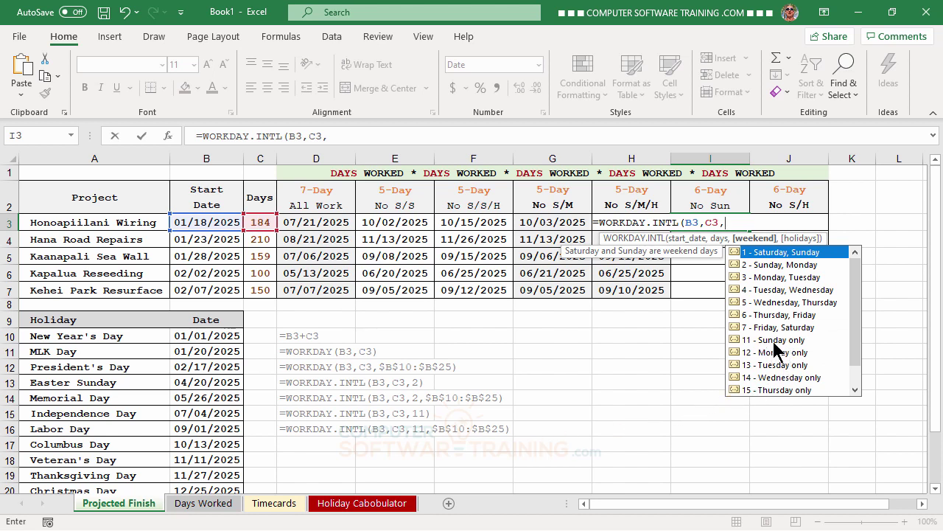
pyautogui.write('11,')
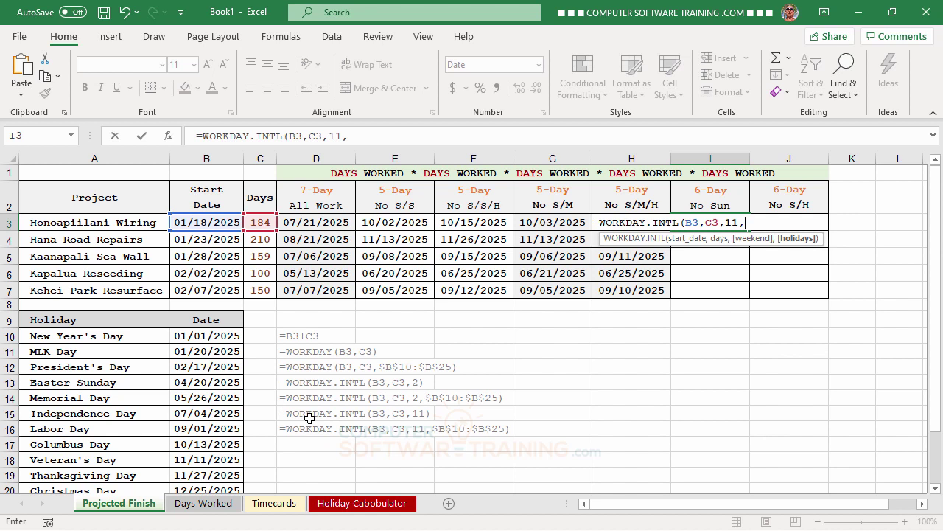
pyautogui.press('BackSpace')
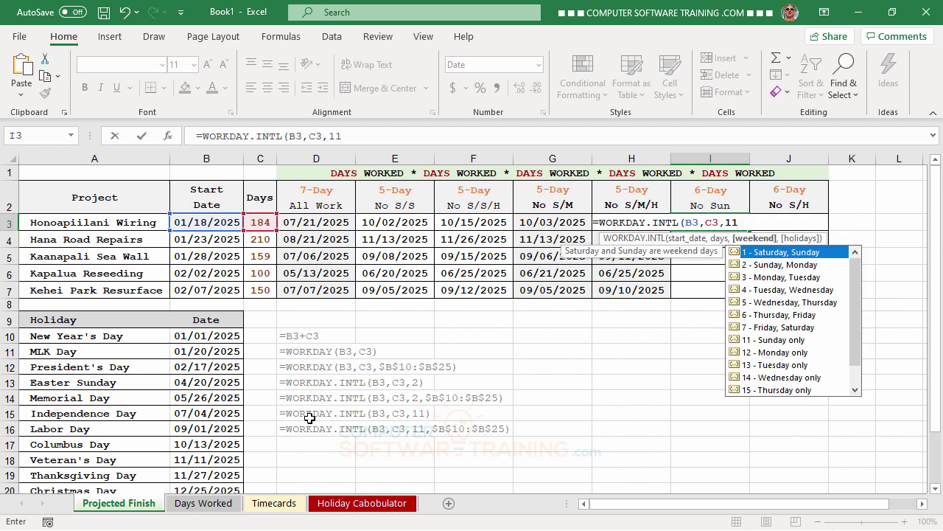
pyautogui.press('Return')
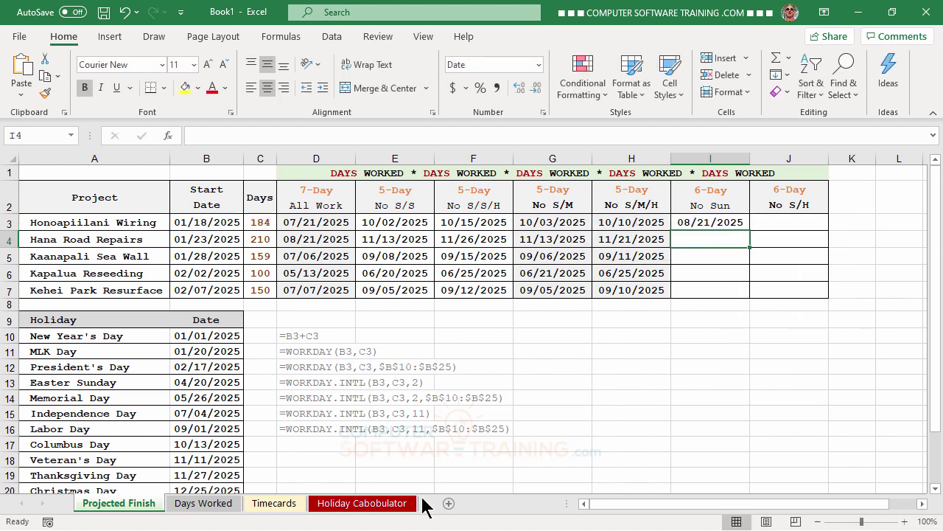
# Fill the I3 WORKDAY.INTL formula down through I7 without formatting.
pyautogui.click(716, 221)
pyautogui.moveTo(750, 230); pyautogui.dragTo(751, 293)
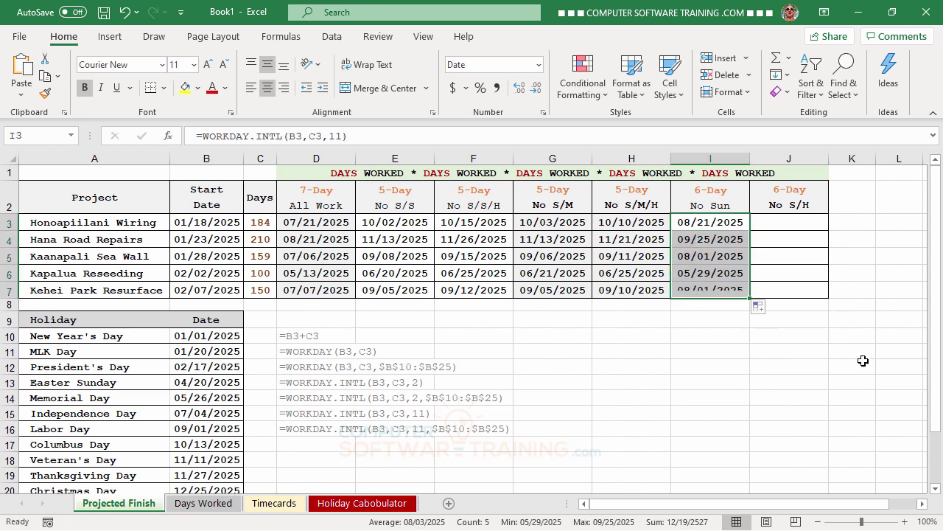
pyautogui.click(761, 311)
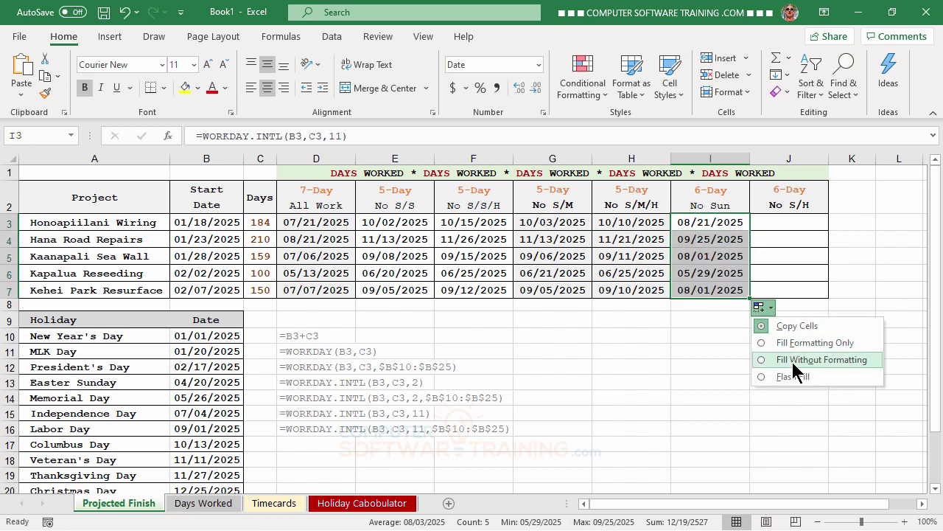
pyautogui.click(793, 362)
# Enter =WORKDAY.INTL(B3,C3,11,$B$10:$B$25) in J3, using an absolute holiday range to skip Sundays and holidays.
pyautogui.press('Right')
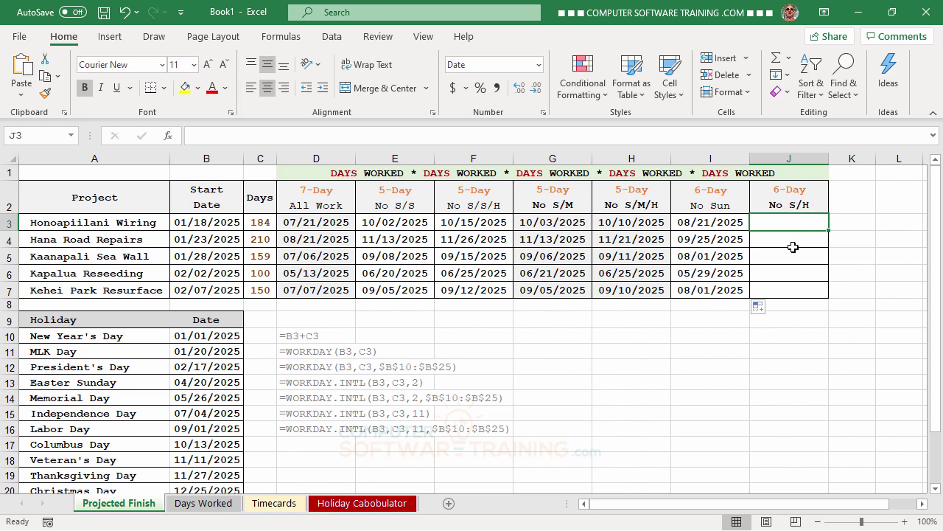
pyautogui.write('=')
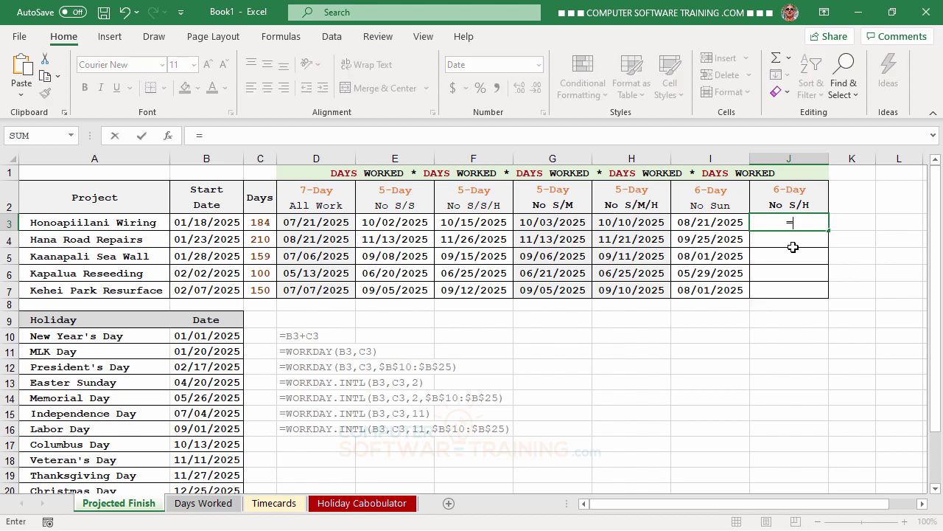
pyautogui.write('wo')
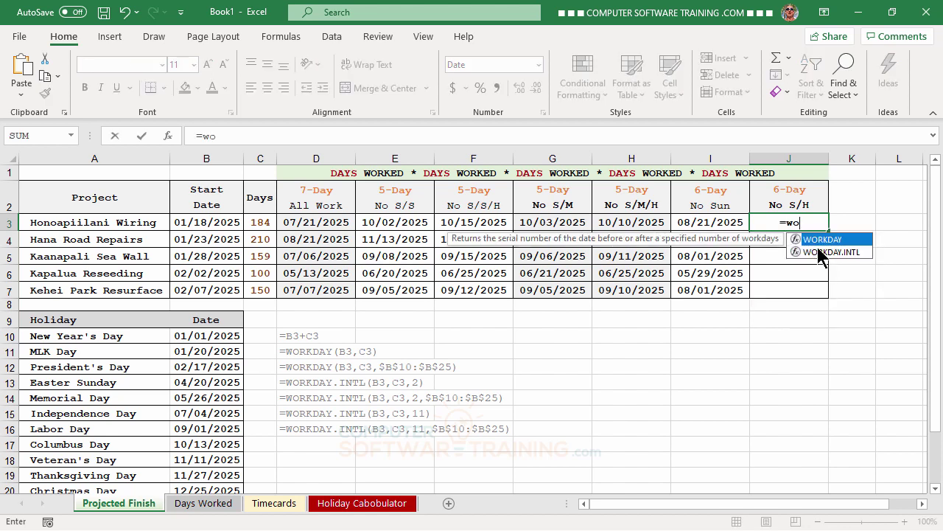
pyautogui.doubleClick(820, 251)
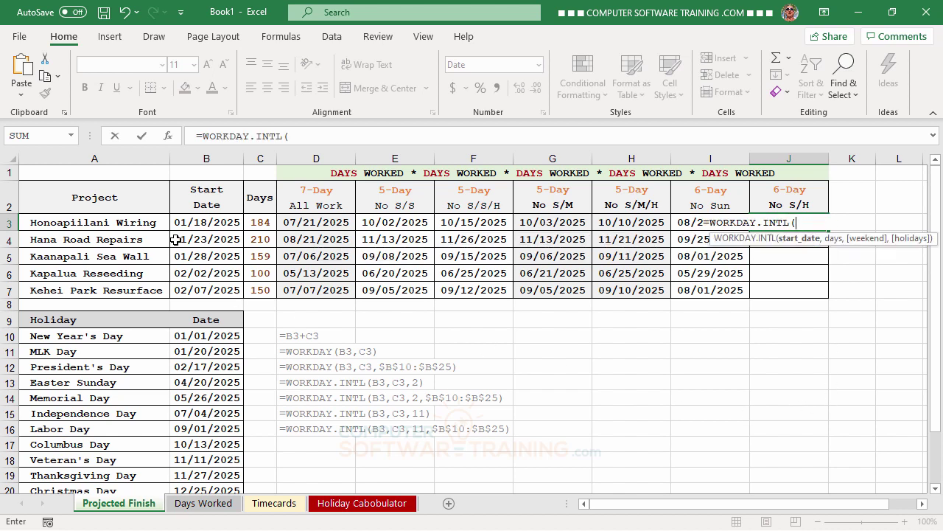
pyautogui.click(195, 218)
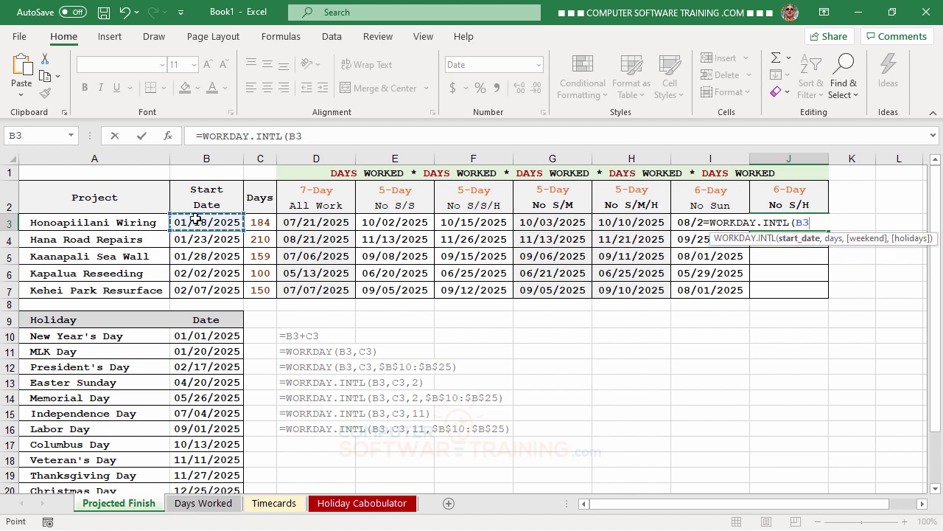
pyautogui.write(',')
pyautogui.click(268, 221)
pyautogui.write(',')
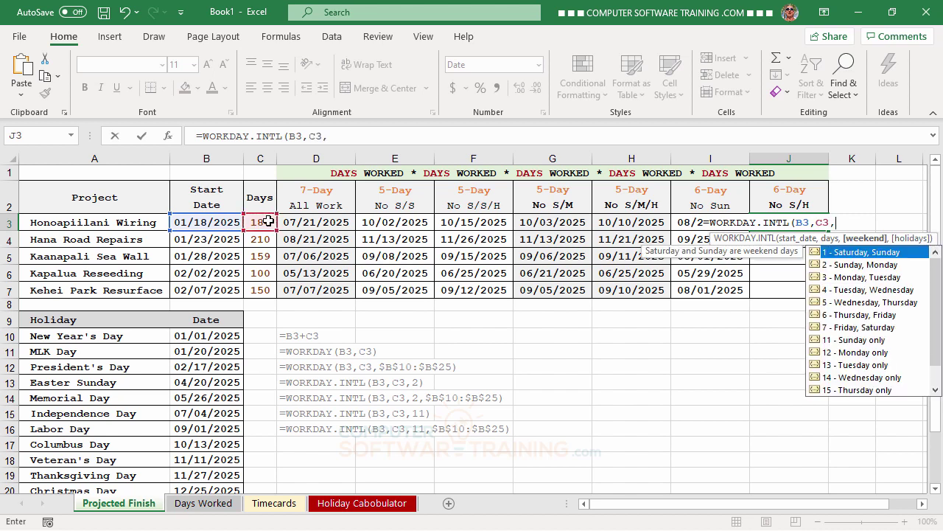
pyautogui.write('11,')
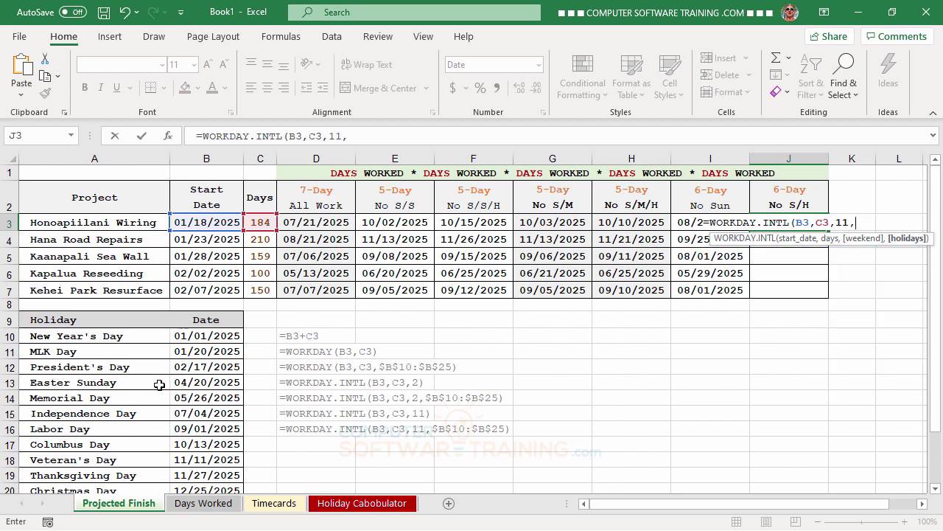
pyautogui.moveTo(189, 337); pyautogui.dragTo(204, 463)
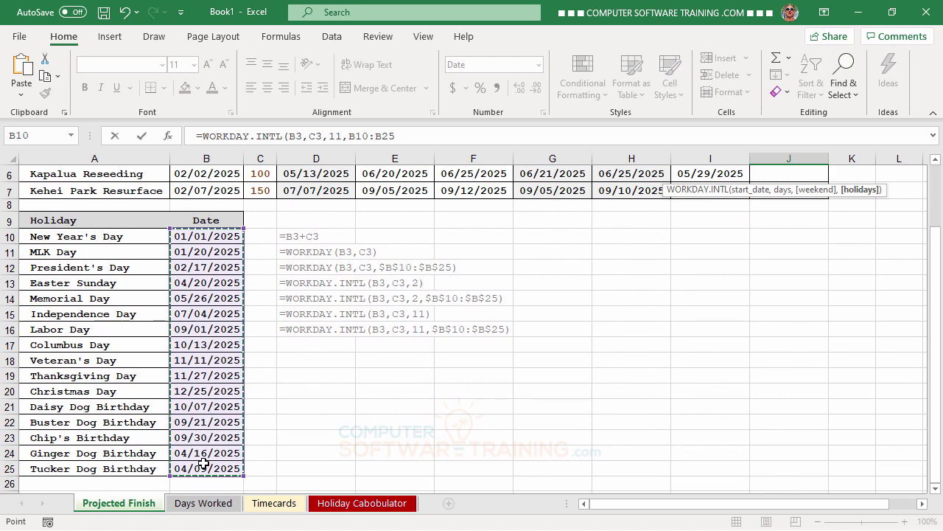
pyautogui.press('F4')
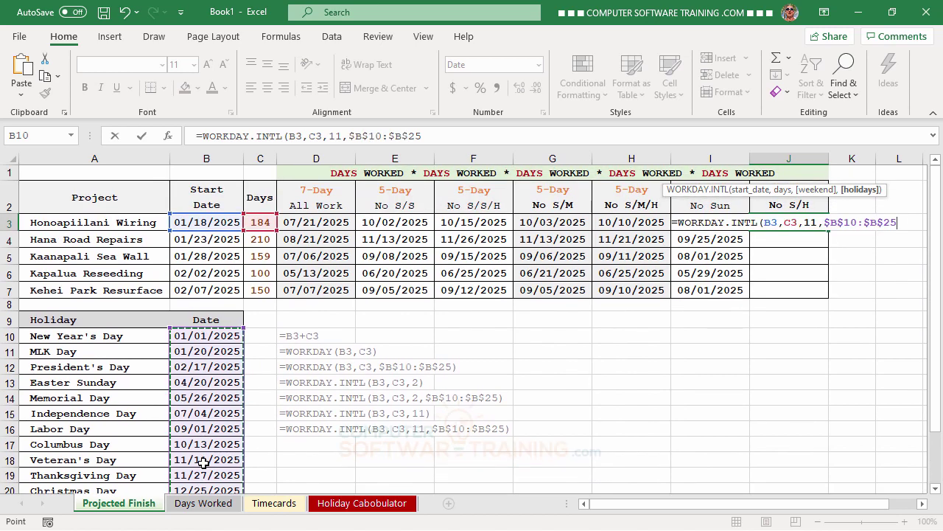
pyautogui.press('Return')
# Fill the J3 WORKDAY.INTL formula down through J7 without formatting.
pyautogui.click(810, 224)
pyautogui.moveTo(830, 232); pyautogui.dragTo(837, 296)
pyautogui.click(839, 305)
pyautogui.click(859, 359)
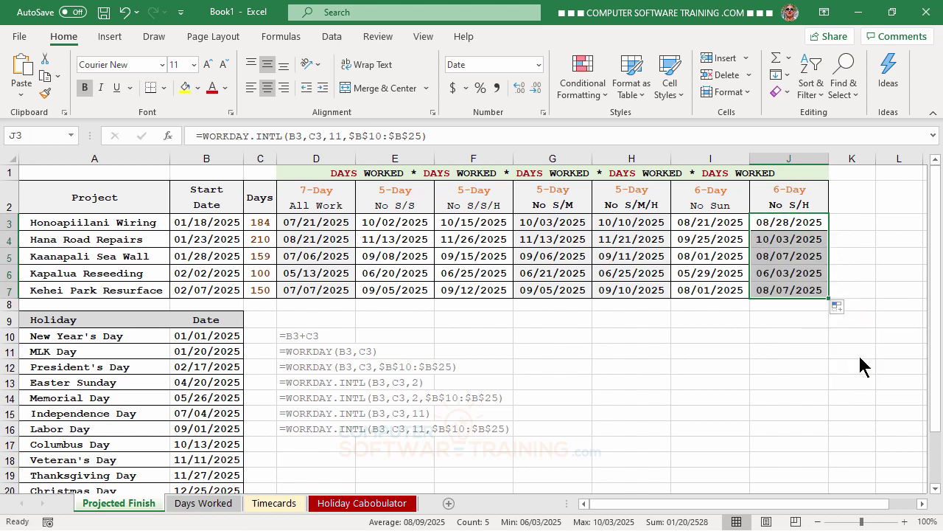
pyautogui.click(771, 372)
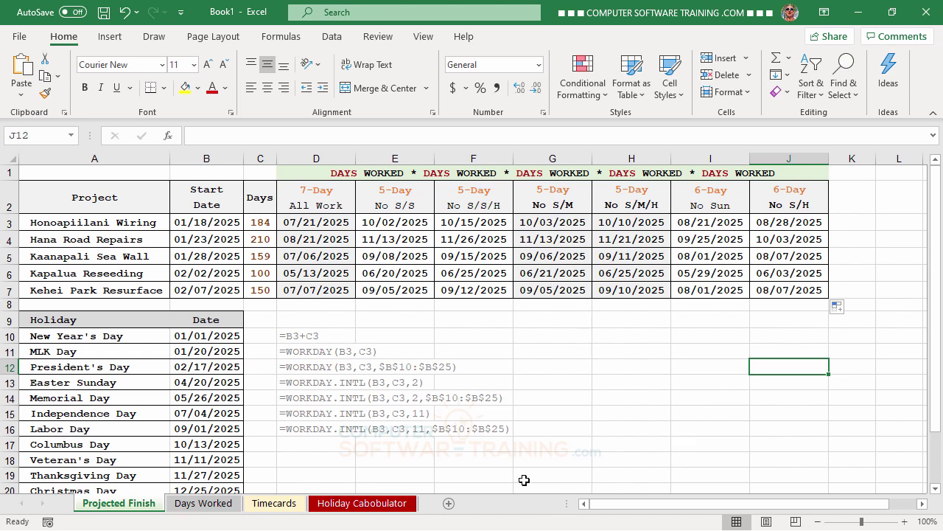
# On the Days Worked sheet, enter =C3-B3 in D3 to count the 7-day schedule's days between start and end dates.
pyautogui.click(210, 504)
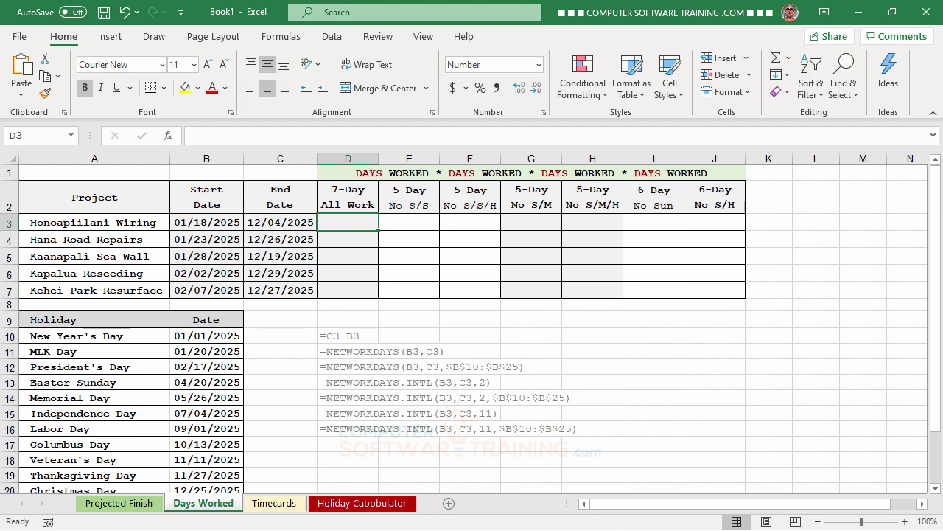
pyautogui.write('=')
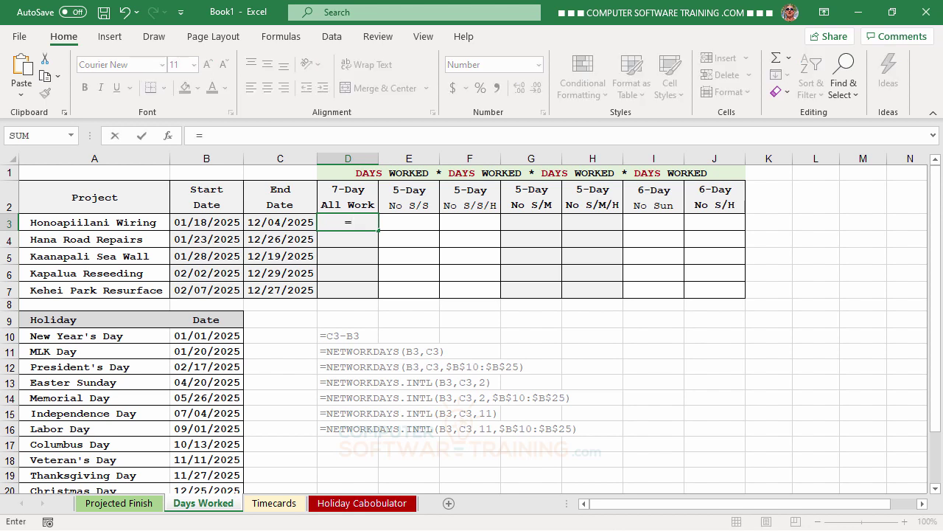
pyautogui.click(271, 225)
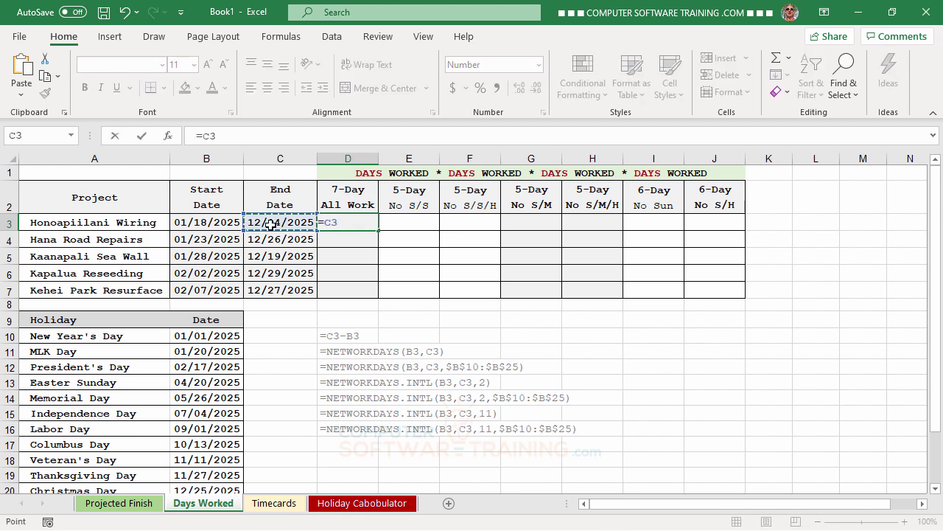
pyautogui.write('-')
pyautogui.click(211, 220)
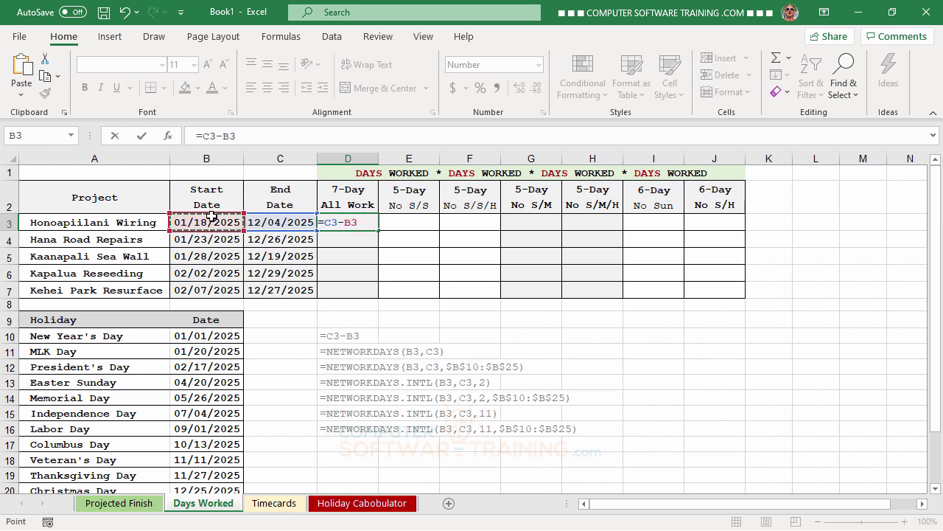
pyautogui.press('Return')
# Fill the D3 date subtraction formula down through D7.
pyautogui.click(371, 225)
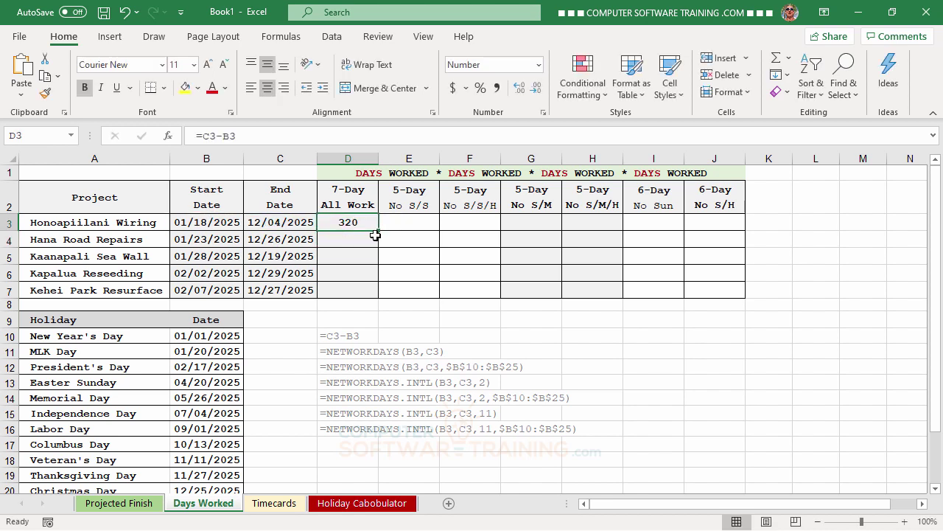
pyautogui.doubleClick(377, 231)
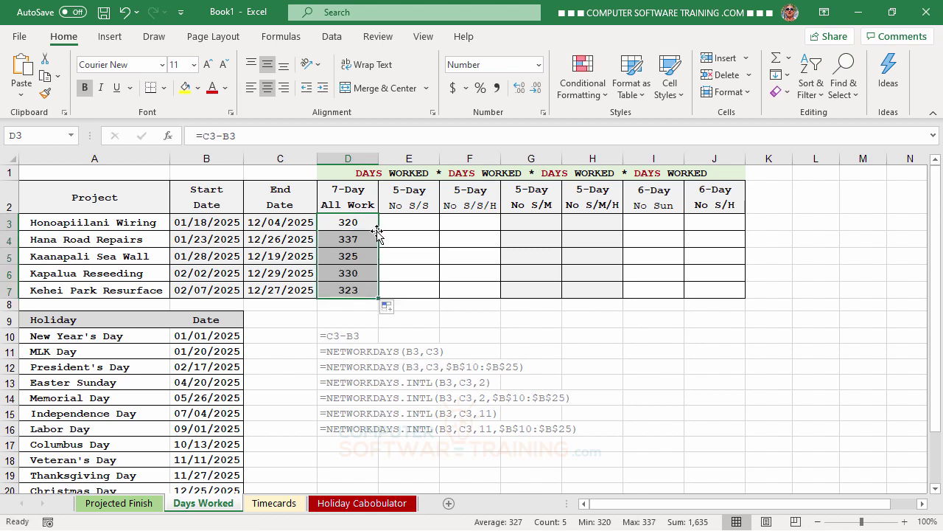
pyautogui.click(469, 323)
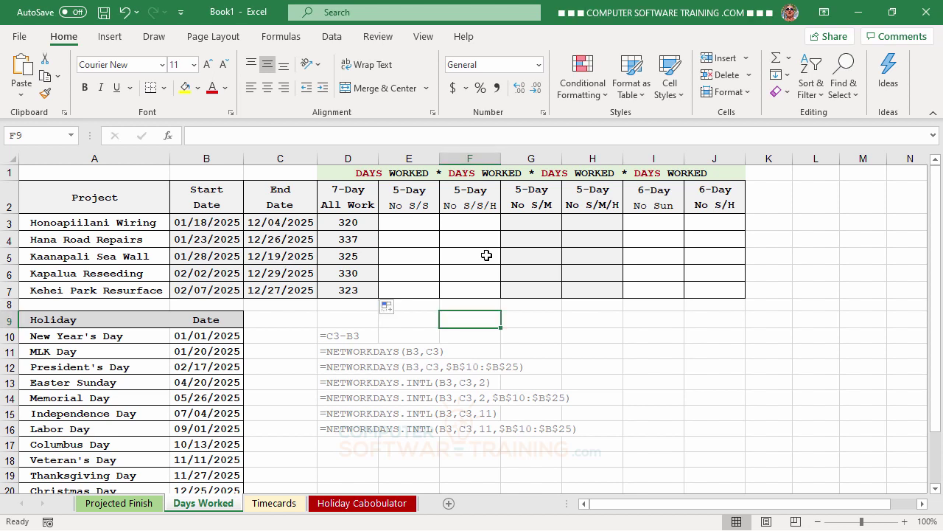
# Enter =NETWORKDAYS(B3,C3) in E3 to count workdays without Saturdays and Sundays, and fill it down through E7.
pyautogui.click(401, 222)
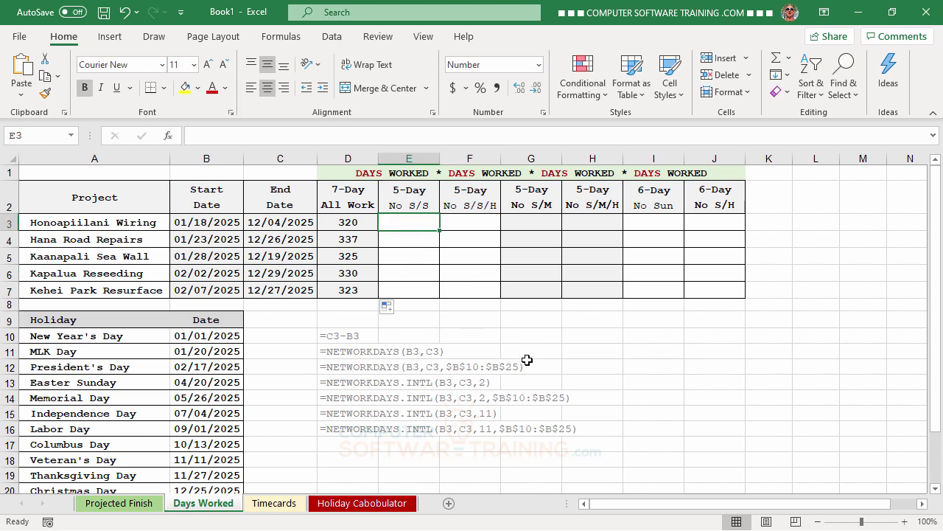
pyautogui.write('=net')
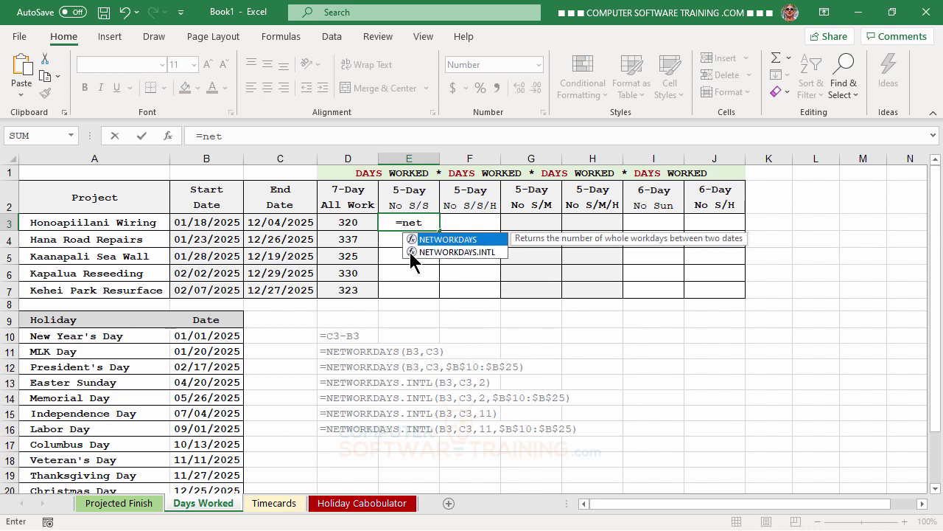
pyautogui.doubleClick(435, 240)
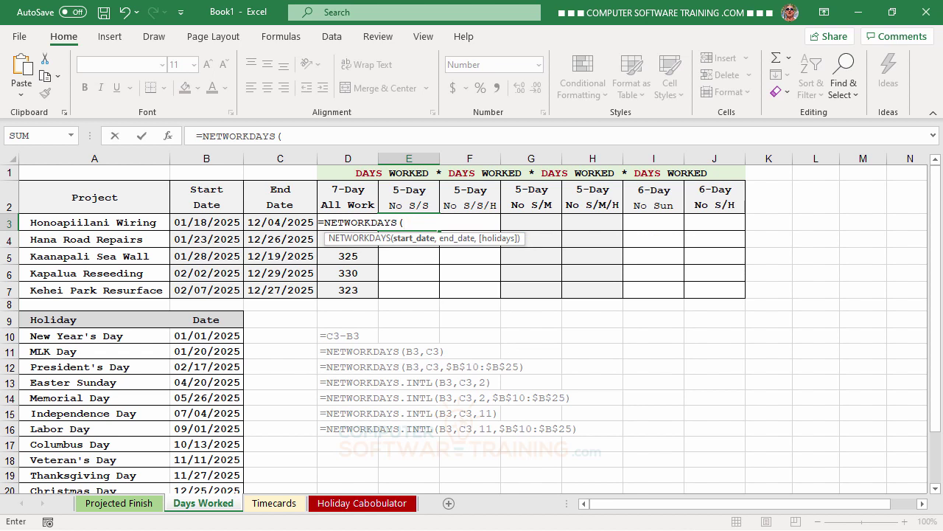
pyautogui.click(218, 222)
pyautogui.write(',')
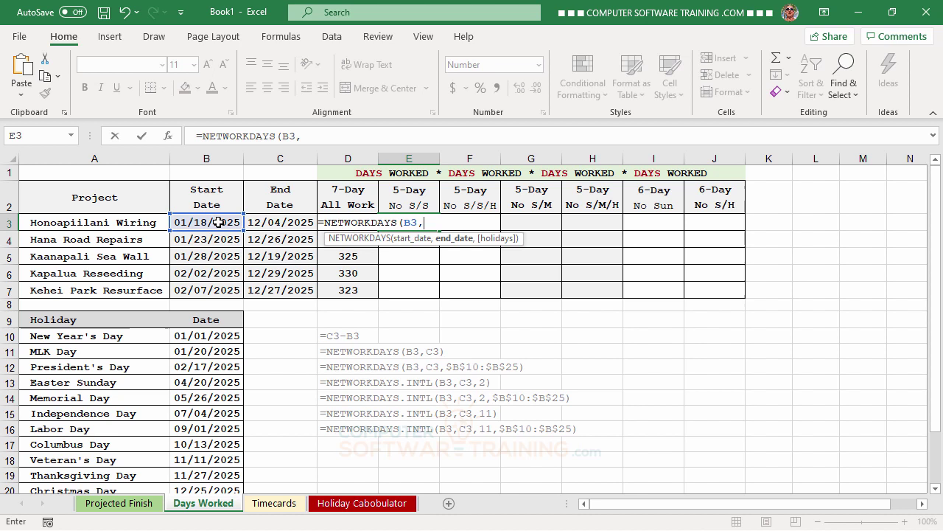
pyautogui.click(278, 223)
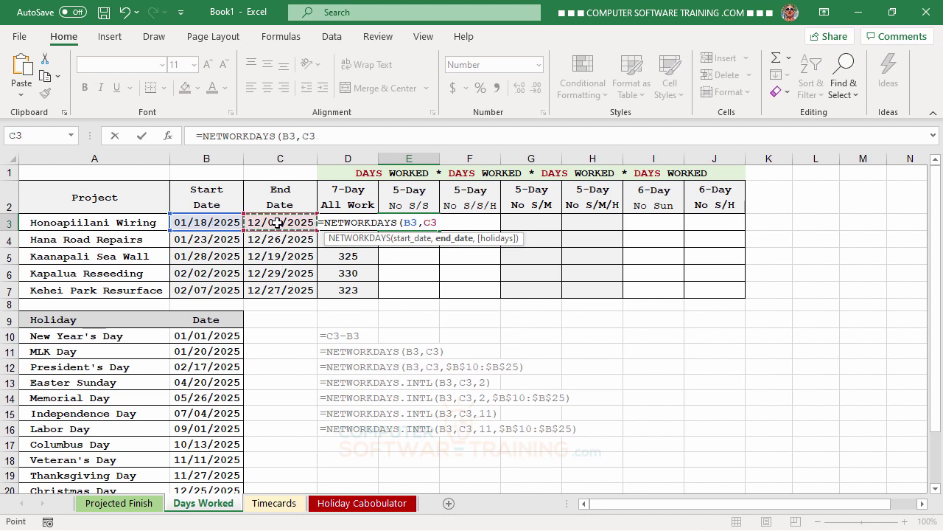
pyautogui.press('Return')
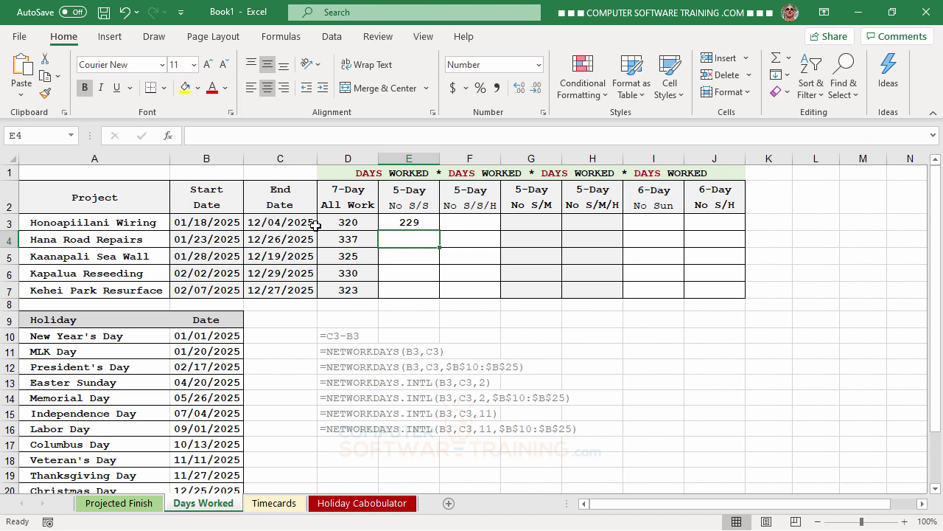
pyautogui.click(411, 219)
pyautogui.moveTo(440, 230); pyautogui.dragTo(437, 298)
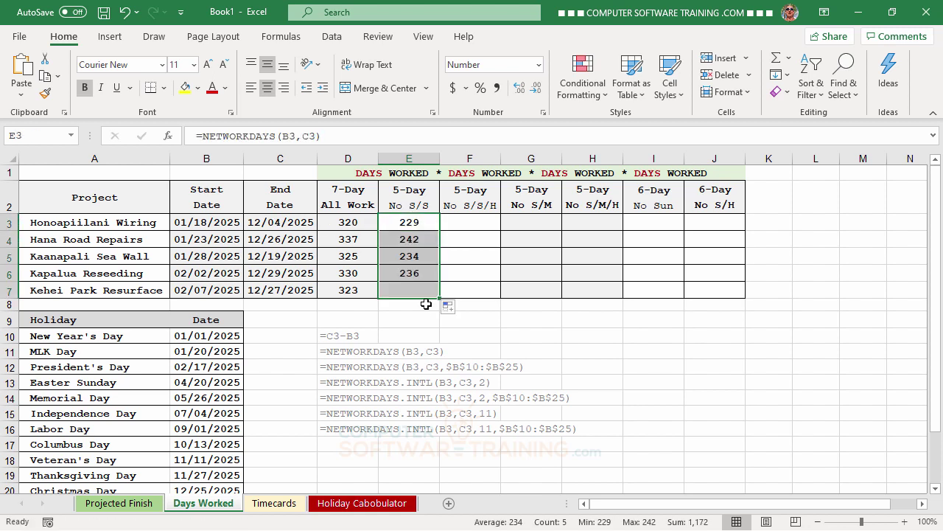
# Enter =NETWORKDAYS(B3,C3,$B$10:$B$25) in F3 to count workdays without Saturdays, Sundays and the listed holidays.
pyautogui.click(339, 224)
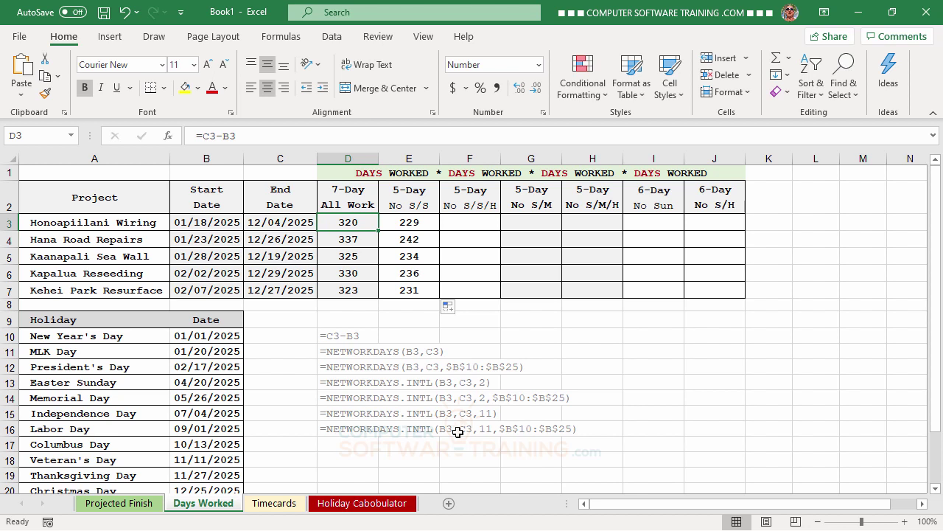
pyautogui.click(466, 224)
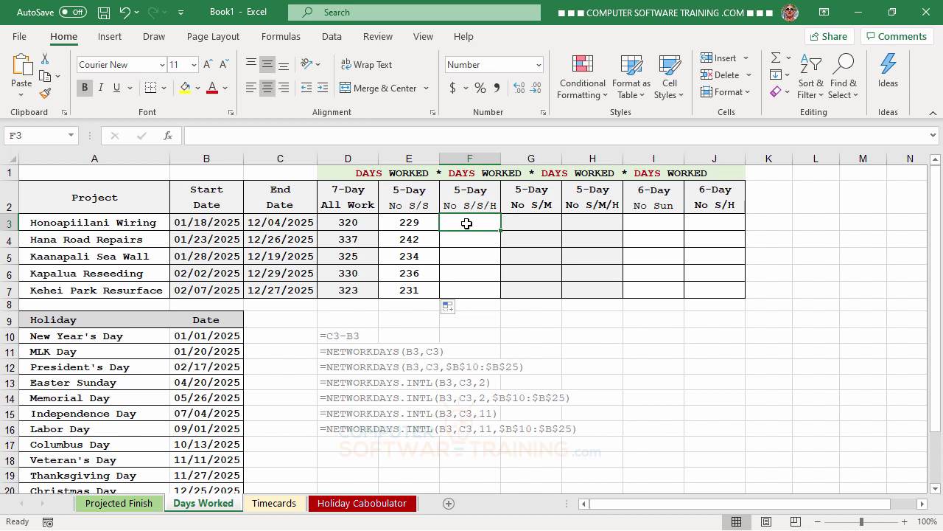
pyautogui.write('=net')
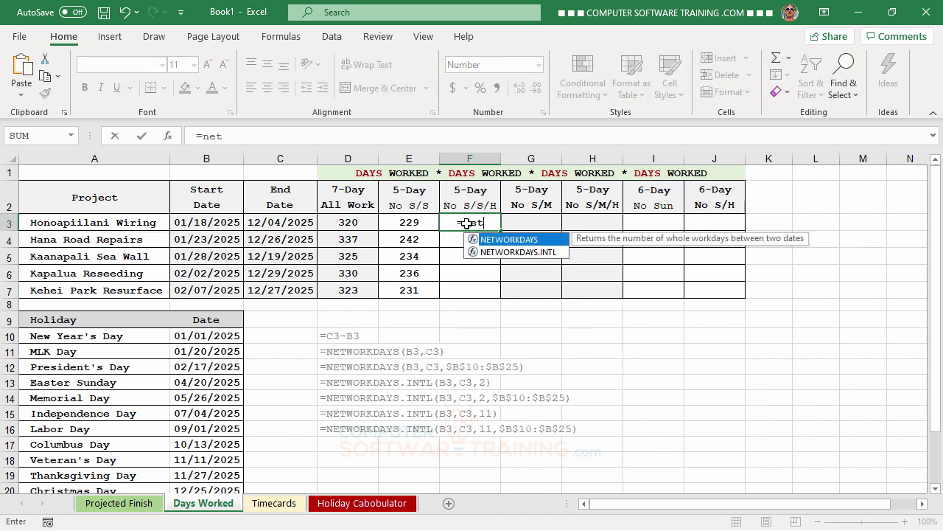
pyautogui.doubleClick(505, 240)
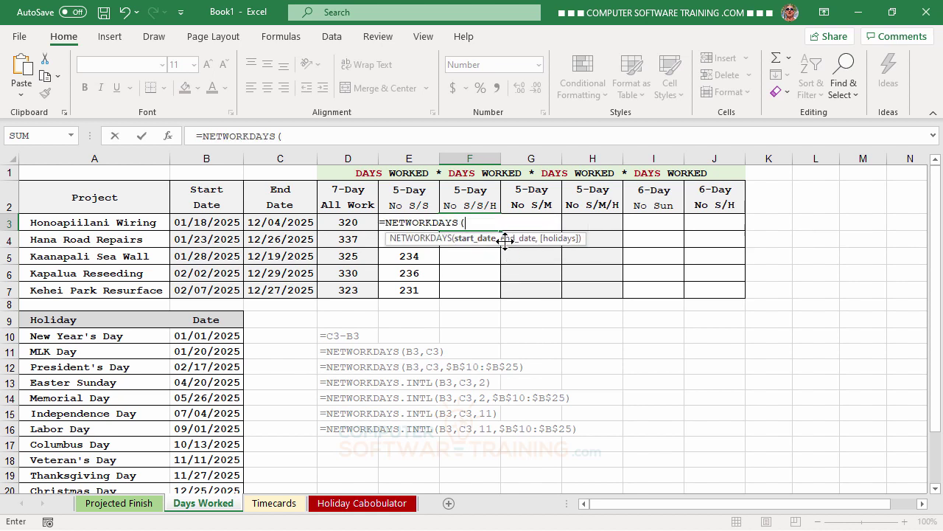
pyautogui.click(196, 222)
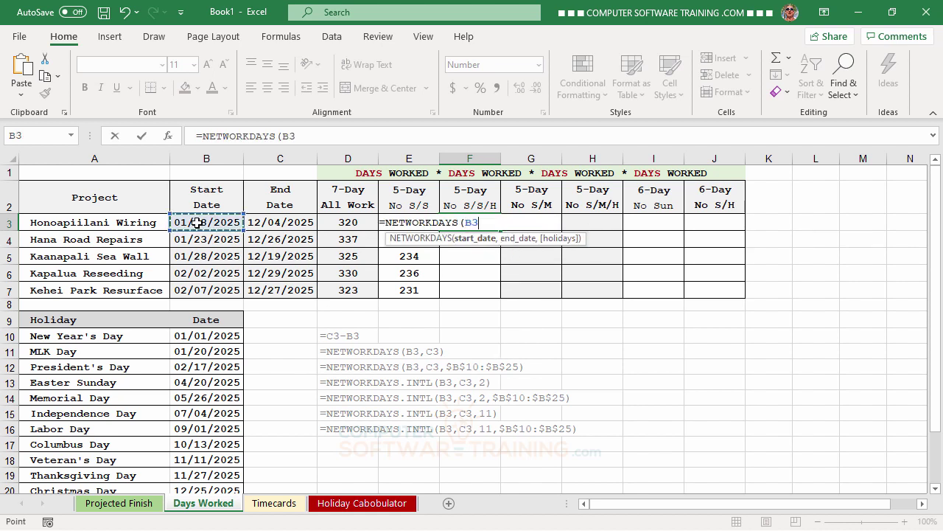
pyautogui.write(',')
pyautogui.click(301, 221)
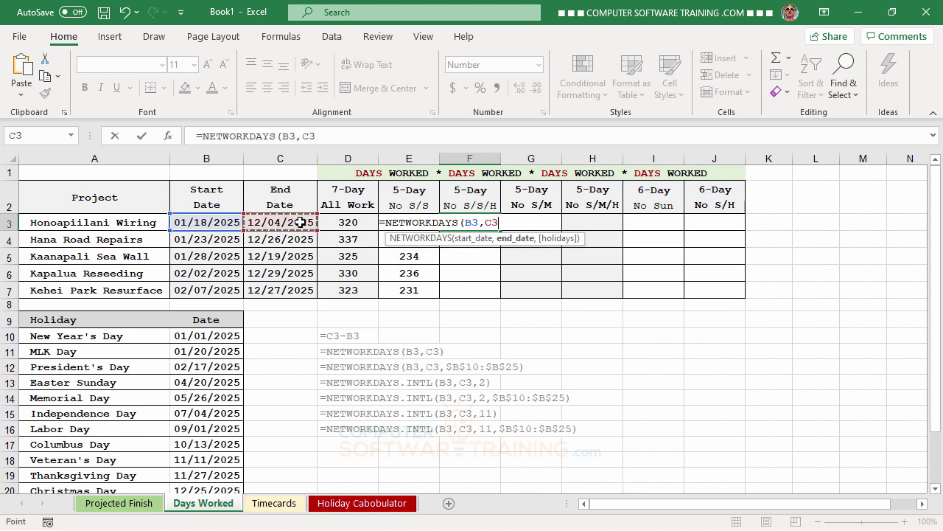
pyautogui.write(',')
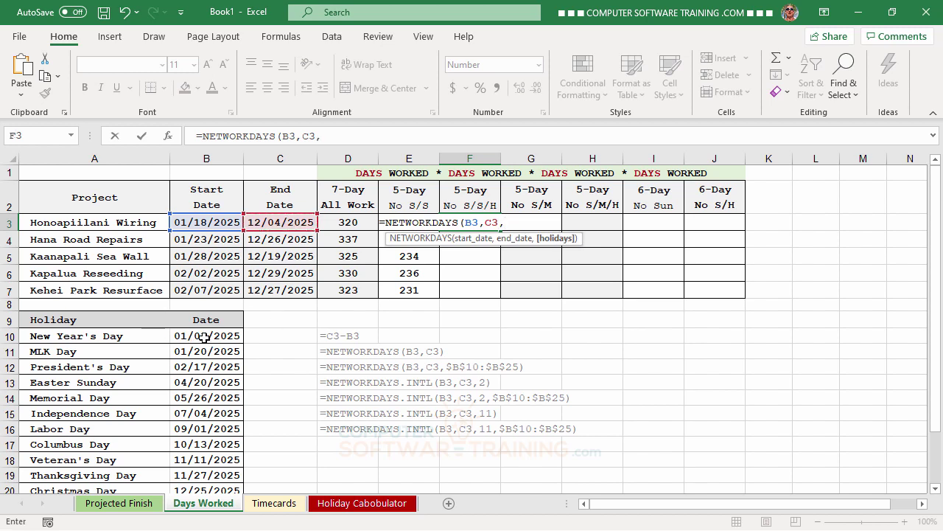
pyautogui.moveTo(205, 336); pyautogui.dragTo(212, 461)
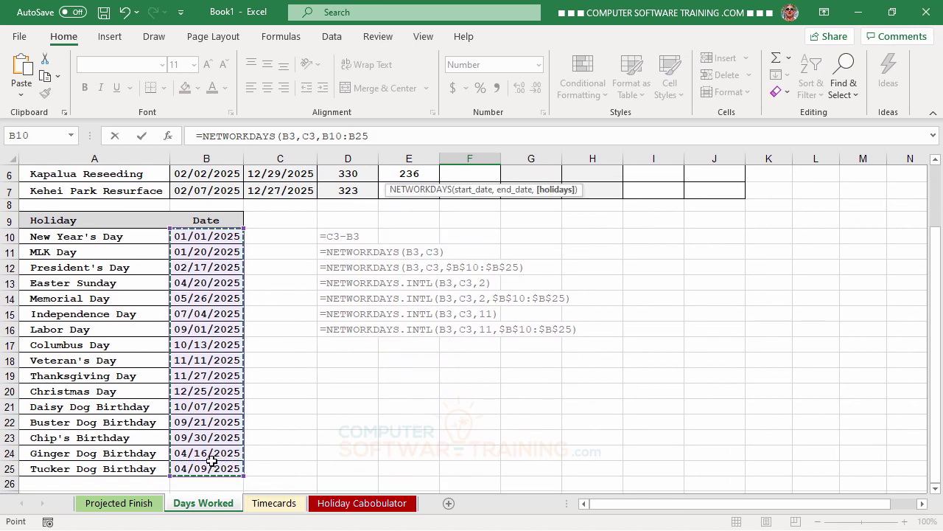
pyautogui.press('F4')
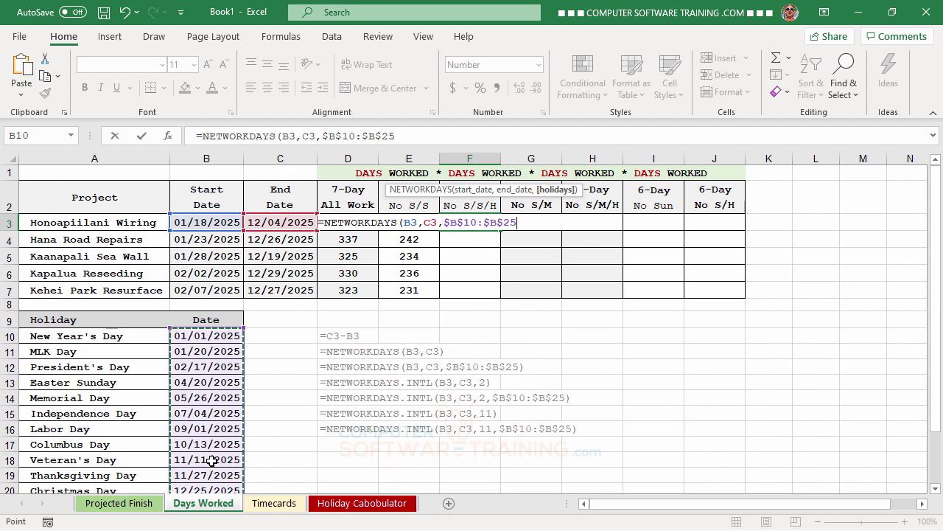
pyautogui.press('Return')
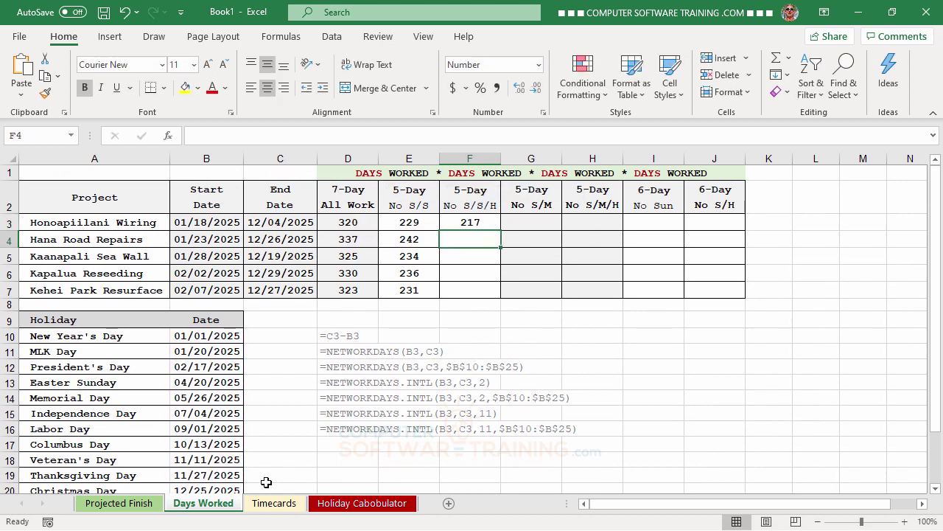
# Fill the F3 NETWORKDAYS formula with holidays down through F7.
pyautogui.click(476, 218)
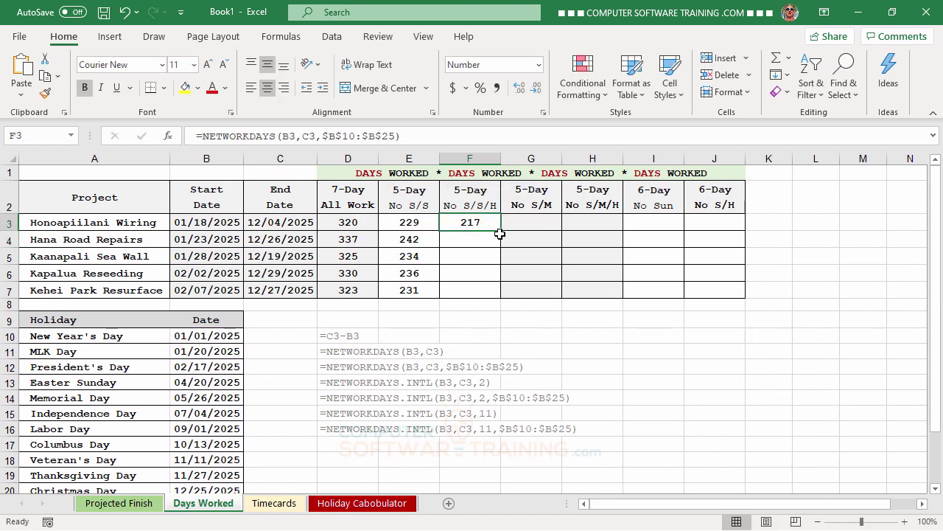
pyautogui.moveTo(501, 232); pyautogui.dragTo(497, 298)
pyautogui.click(729, 350)
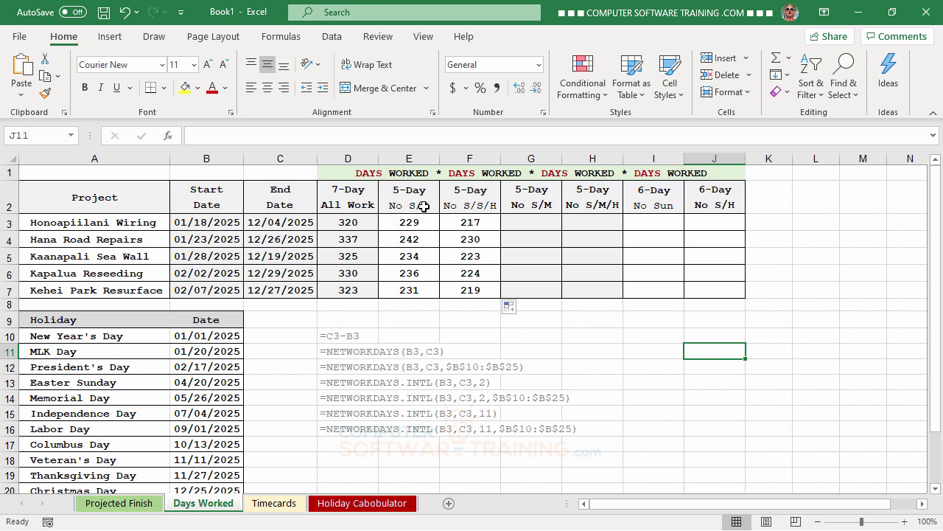
# Enter =NETWORKDAYS.INTL(B3,C3,2,$B$10:$B$25) in G3 to count workdays excluding Sundays, Mondays and holidays.
pyautogui.click(529, 220)
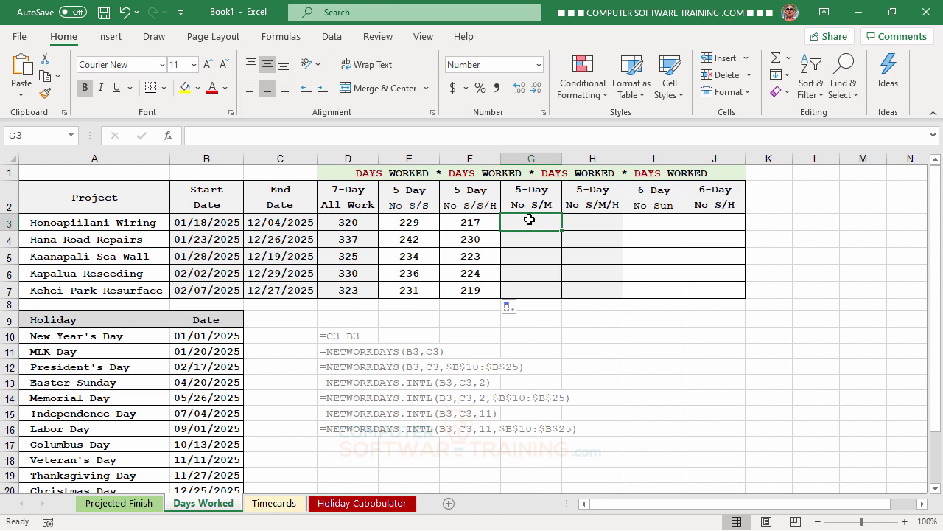
pyautogui.write('=net')
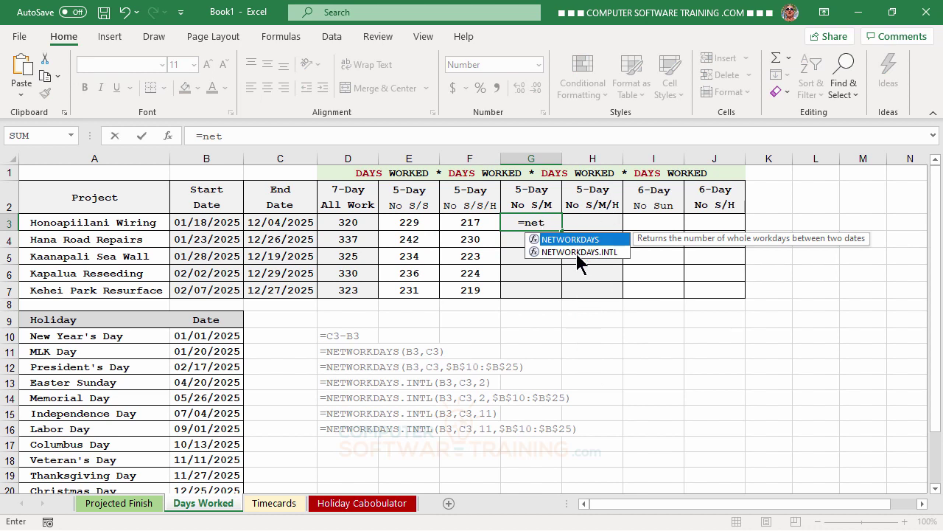
pyautogui.doubleClick(577, 252)
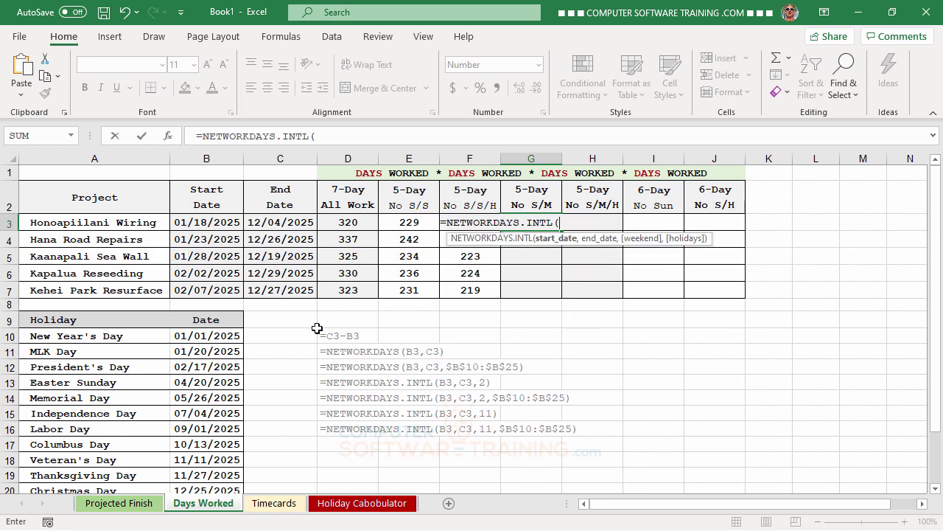
pyautogui.click(192, 223)
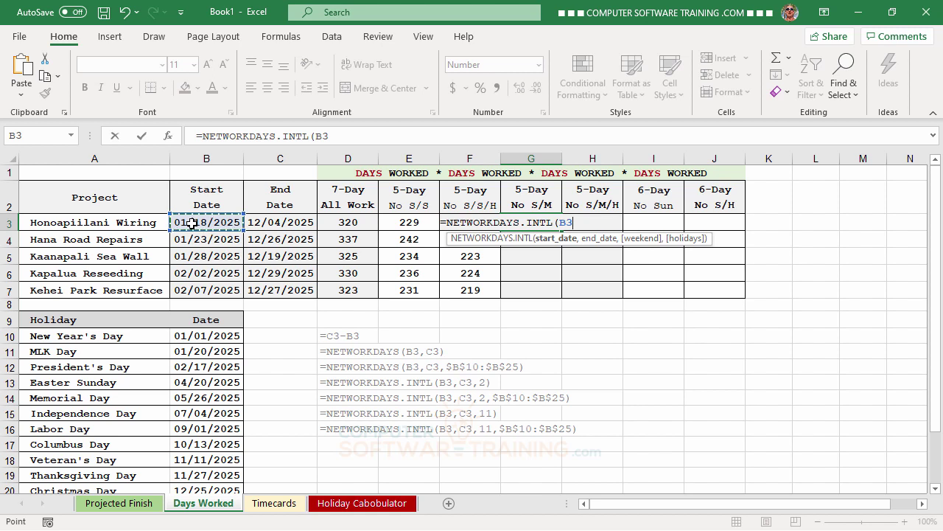
pyautogui.write(',')
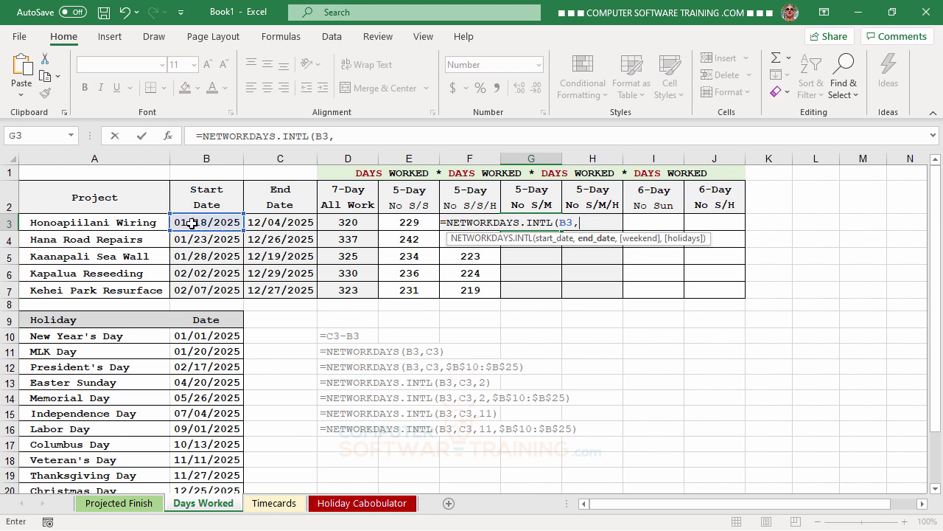
pyautogui.click(266, 222)
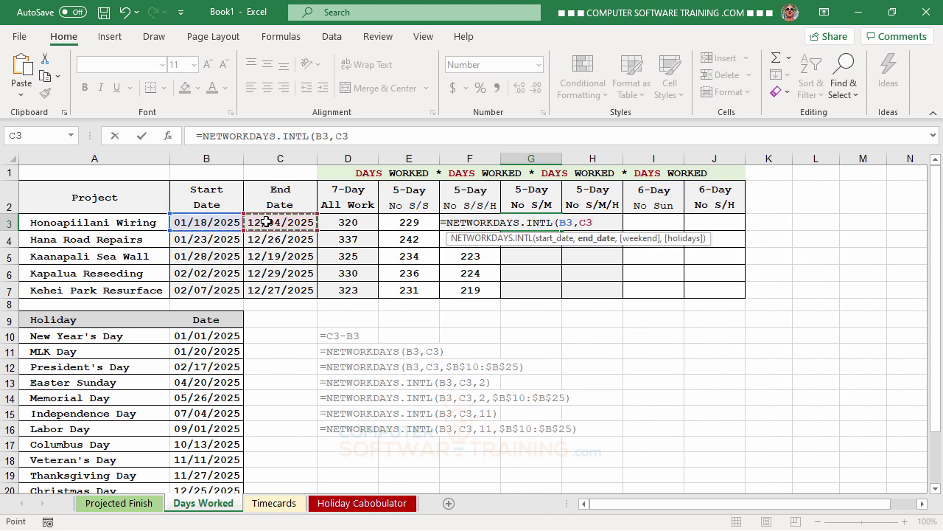
pyautogui.write(',')
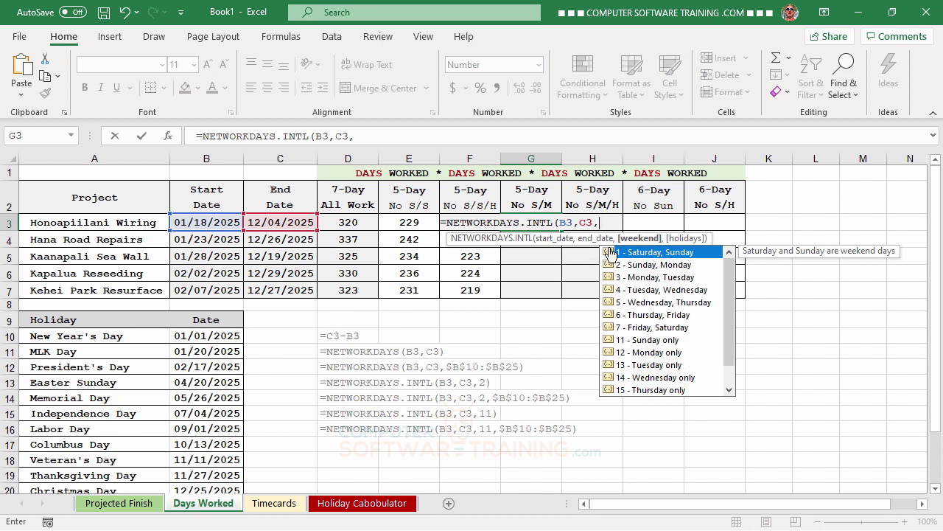
pyautogui.write('2,')
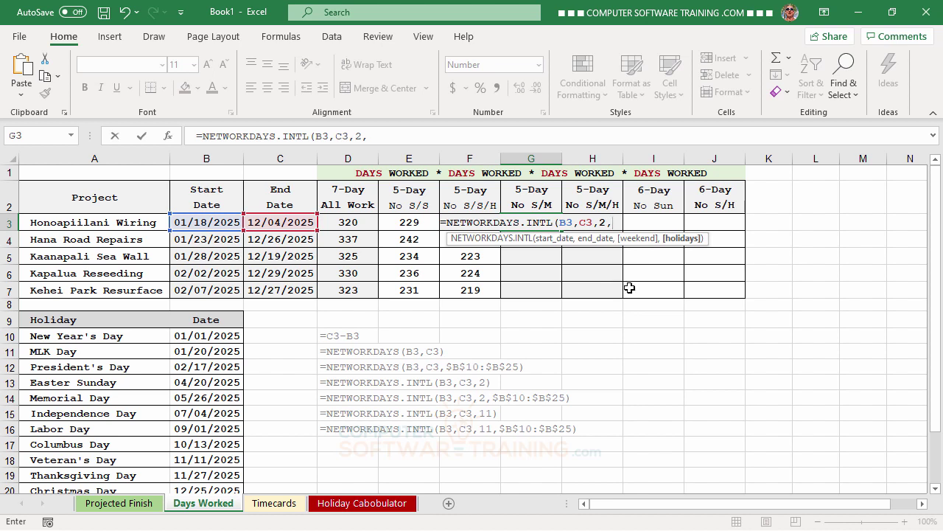
pyautogui.click(219, 339)
pyautogui.moveTo(219, 339); pyautogui.dragTo(217, 466)
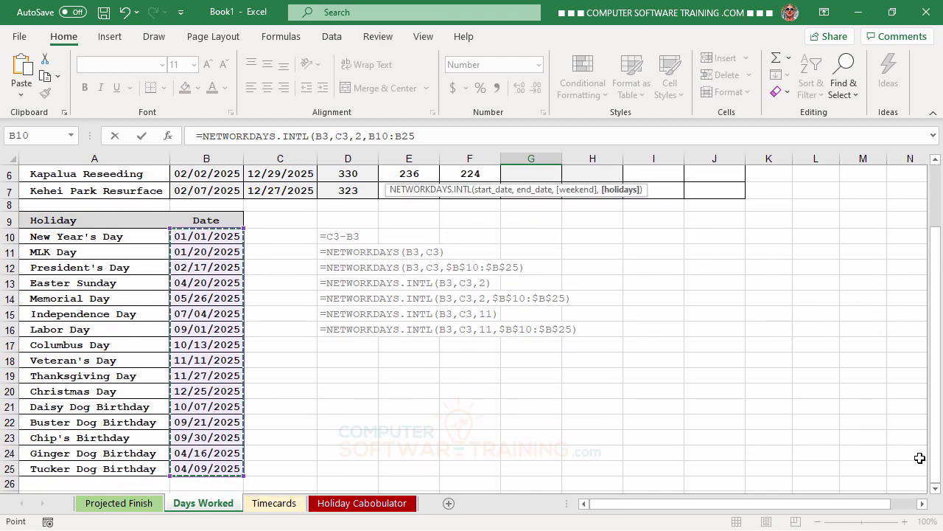
pyautogui.press('F4')
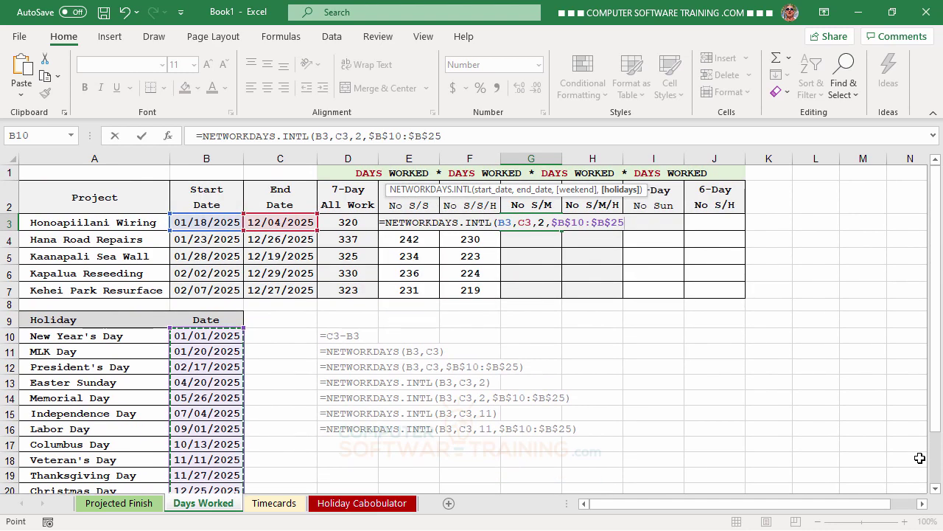
pyautogui.press('Return')
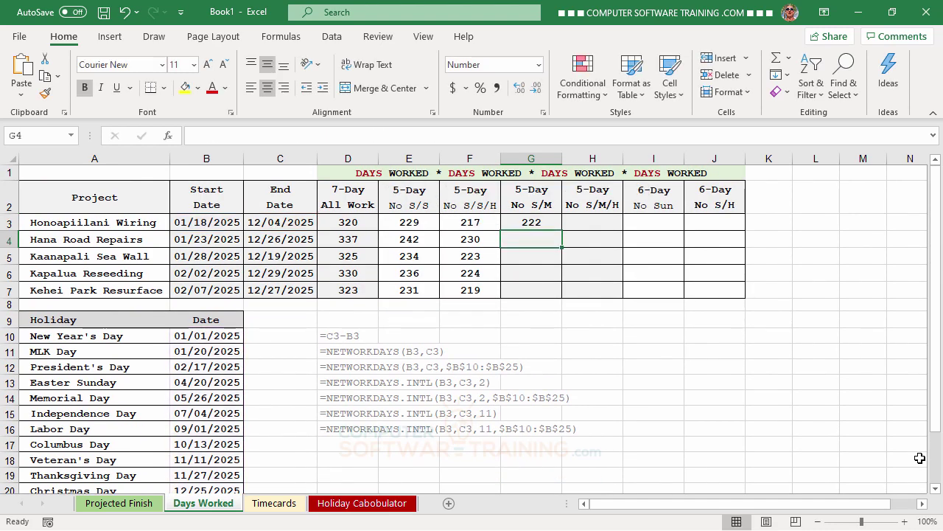
# Fill the G3 NETWORKDAYS.INTL formula down through G7.
pyautogui.click(541, 221)
pyautogui.doubleClick(563, 232)
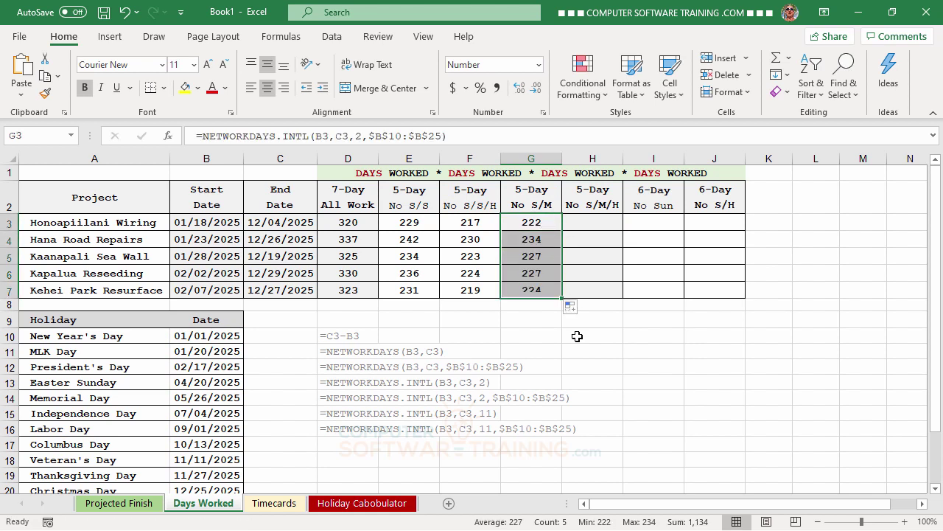
pyautogui.click(619, 333)
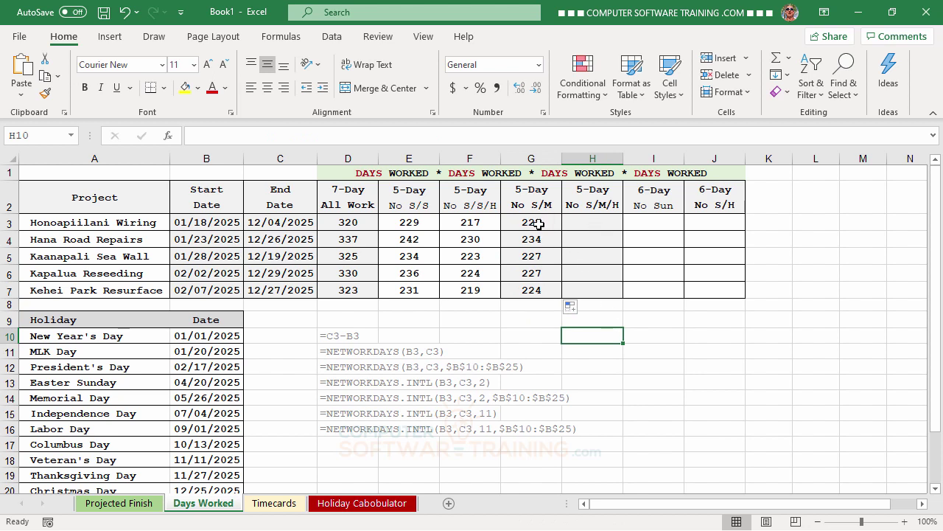
# Move the formulas in G3:G7 to H3:H7 under the No S/M/H heading and check the formula in H3.
pyautogui.moveTo(532, 221); pyautogui.dragTo(538, 293)
pyautogui.moveTo(561, 256); pyautogui.dragTo(583, 263)
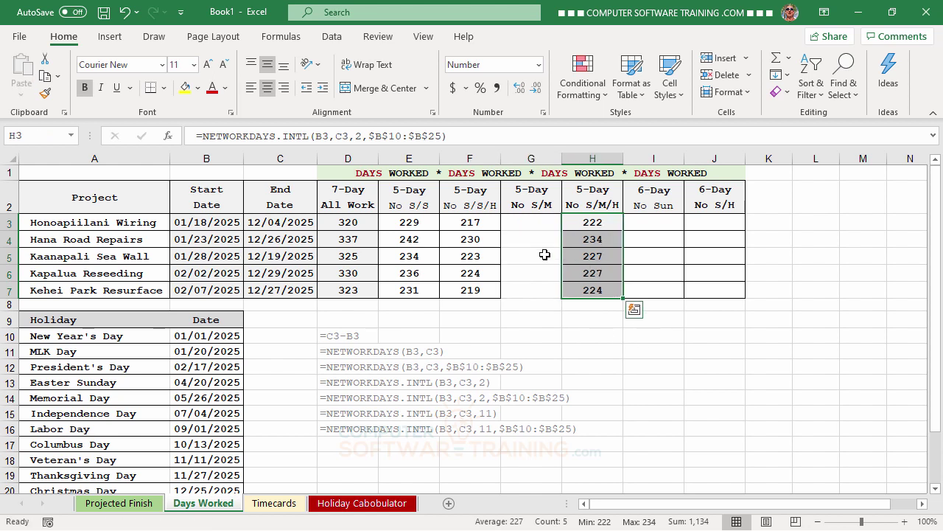
pyautogui.click(532, 222)
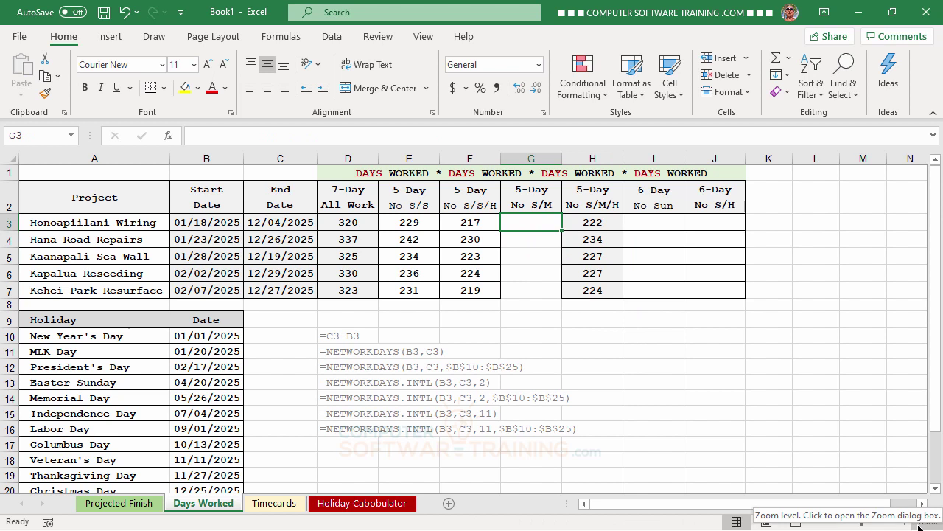
pyautogui.click(608, 222)
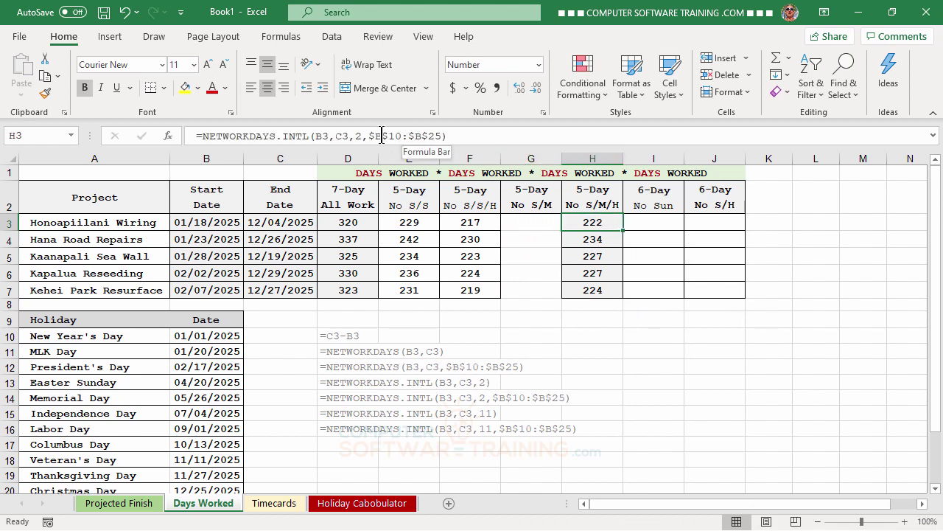
# Enter =NETWORKDAYS.INTL(B3,C3,2) in G3 to count workdays without Sundays and Mondays, leaving out the holidays argument.
pyautogui.click(531, 223)
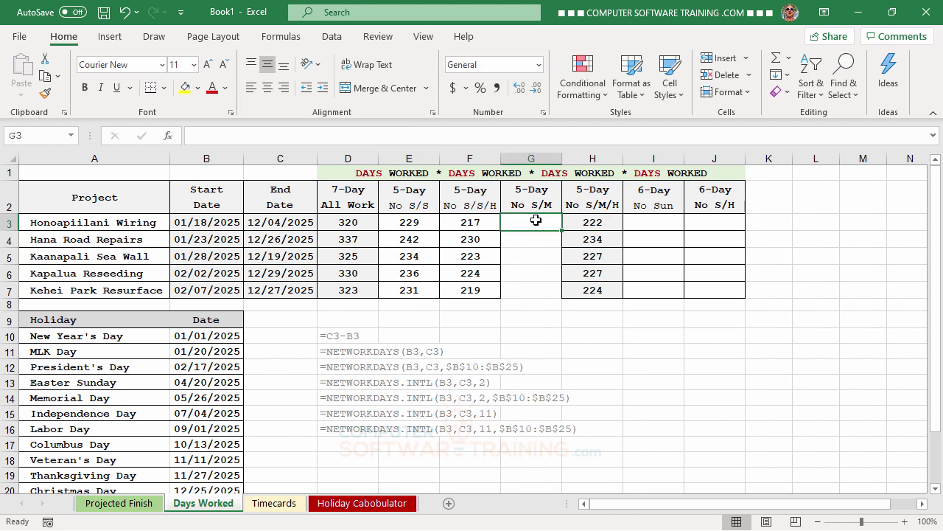
pyautogui.write('=')
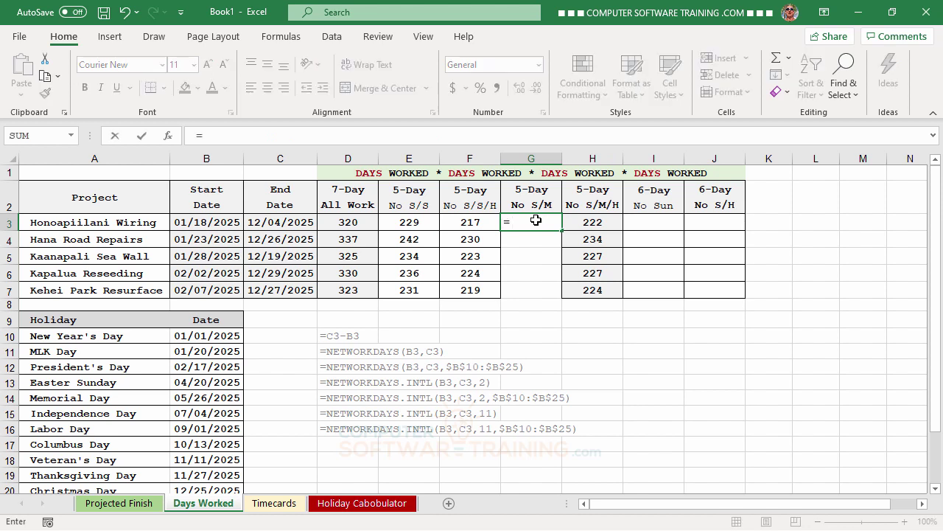
pyautogui.write('net')
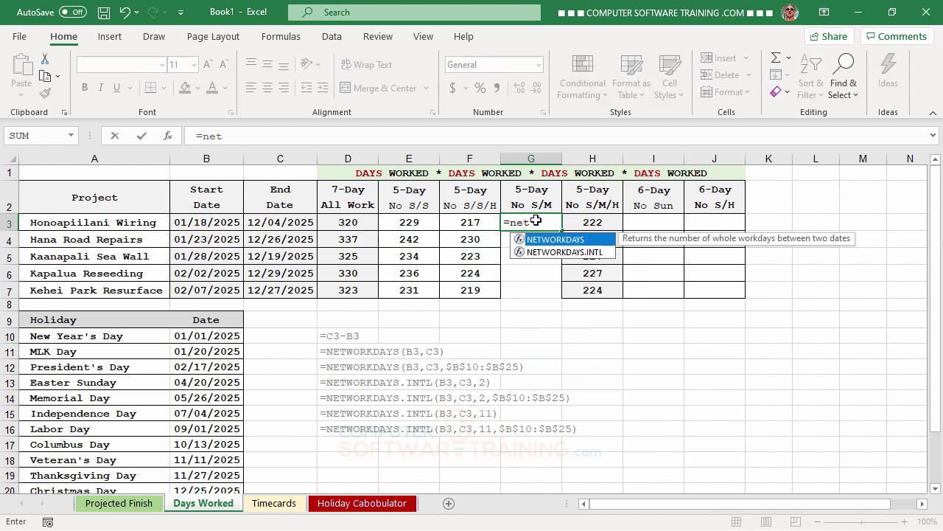
pyautogui.doubleClick(560, 252)
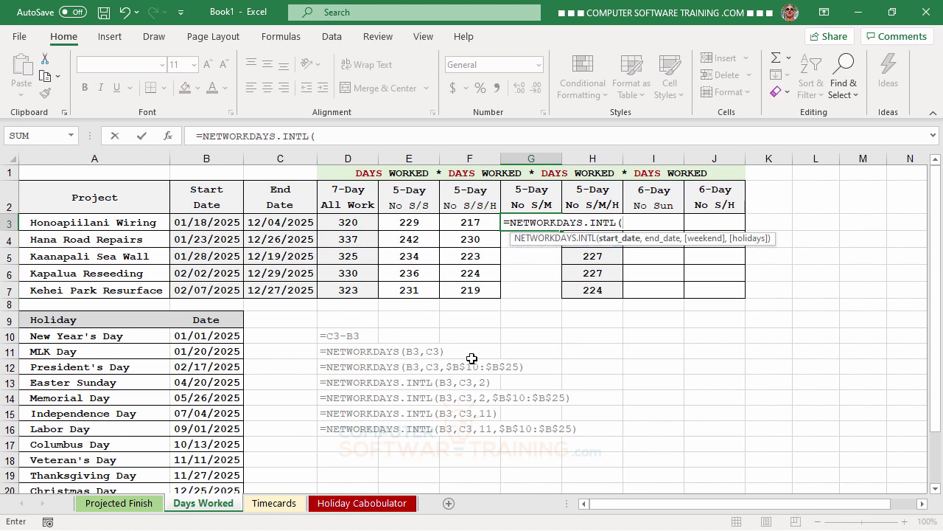
pyautogui.click(194, 220)
pyautogui.write(',')
pyautogui.click(273, 222)
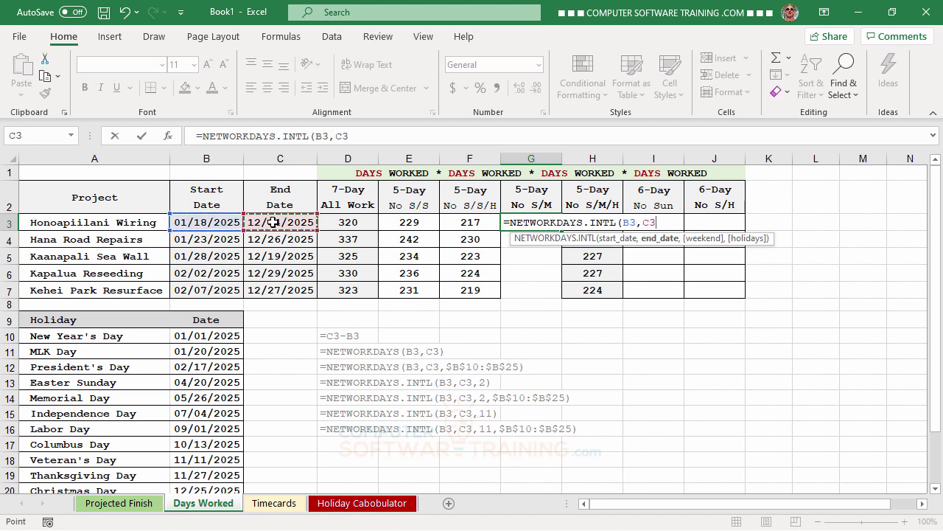
pyautogui.write(',')
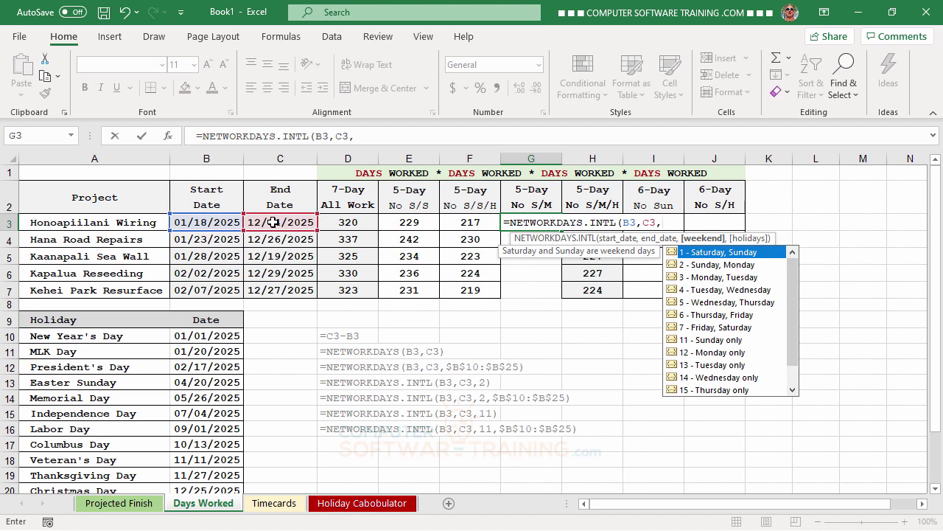
pyautogui.write('2')
pyautogui.press('Return')
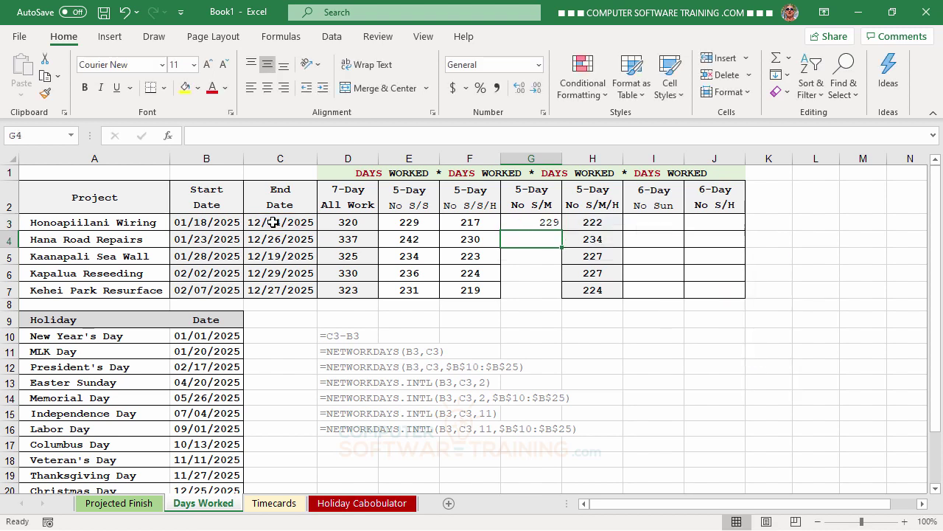
# Fill the G3 NETWORKDAYS.INTL formula down through G7 in the No S/M column.
pyautogui.click(543, 221)
pyautogui.moveTo(562, 231); pyautogui.dragTo(564, 297)
pyautogui.click(721, 384)
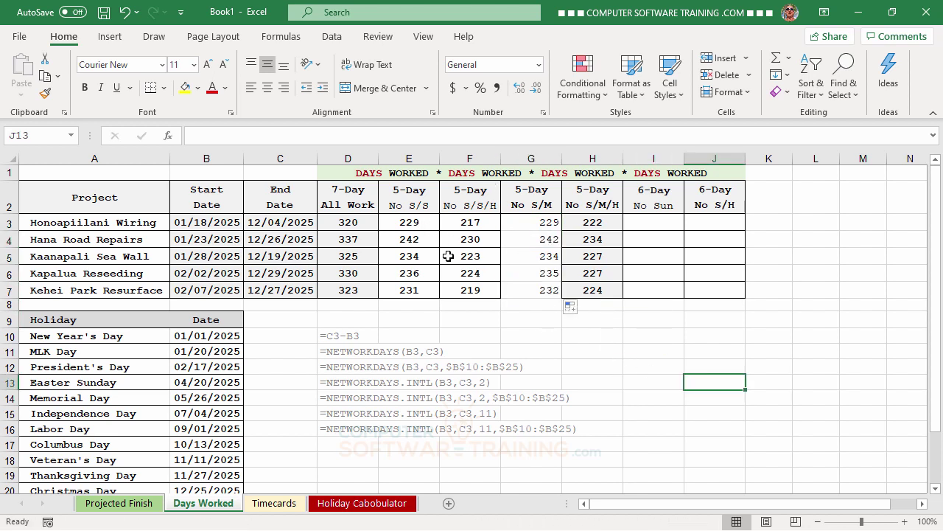
# Copy the cell formatting of H3:H7 onto G3:G7 with Format Painter.
pyautogui.moveTo(594, 223); pyautogui.dragTo(593, 289)
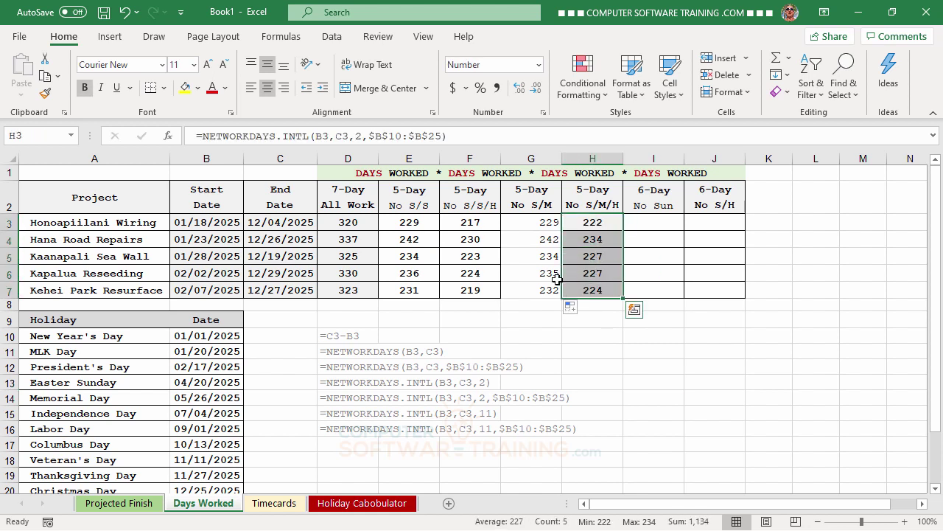
pyautogui.click(44, 94)
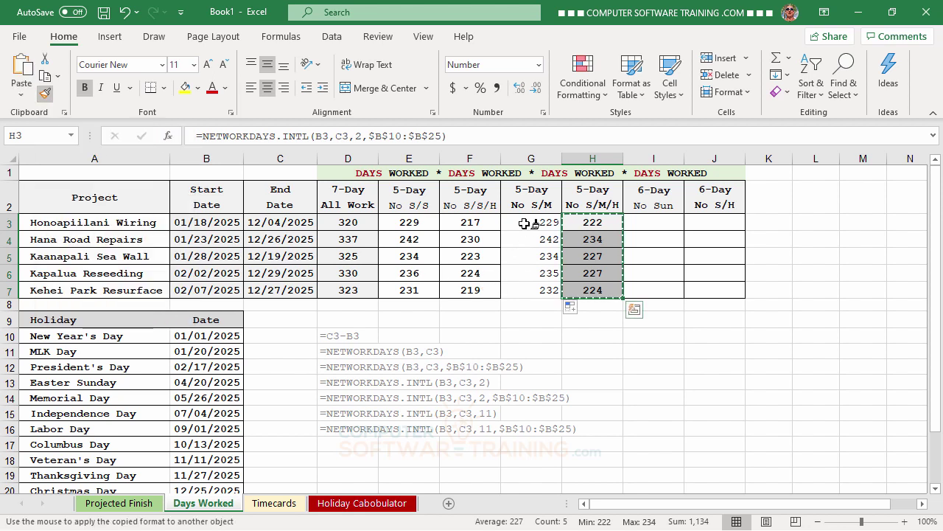
pyautogui.moveTo(528, 223); pyautogui.dragTo(530, 290)
pyautogui.click(665, 342)
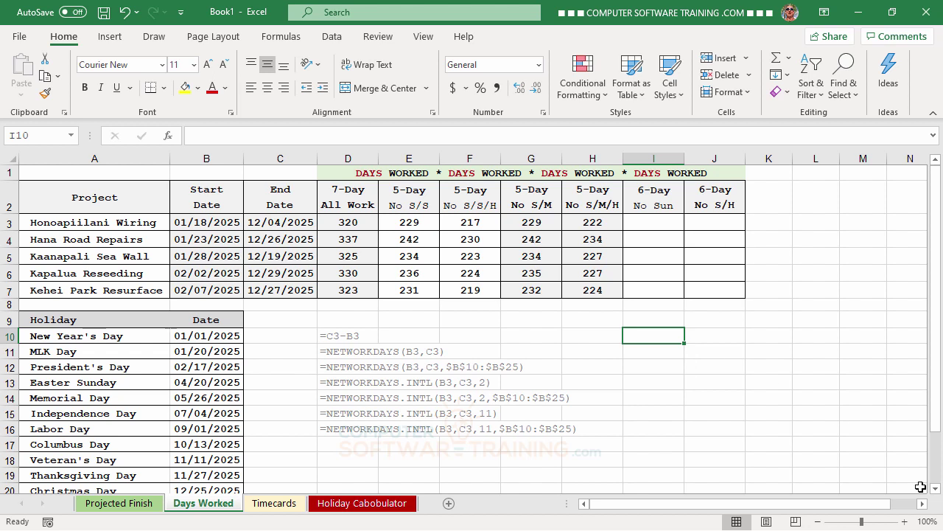
# Enter =NETWORKDAYS.INTL(B3,C3,11) in I3 to count workdays excluding only Sundays, and fill it down through I7.
pyautogui.click(656, 219)
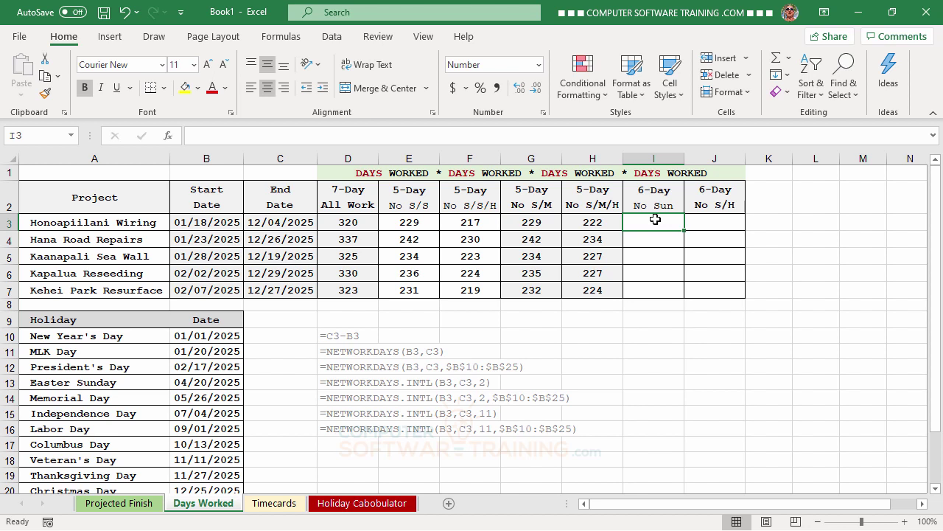
pyautogui.write('=')
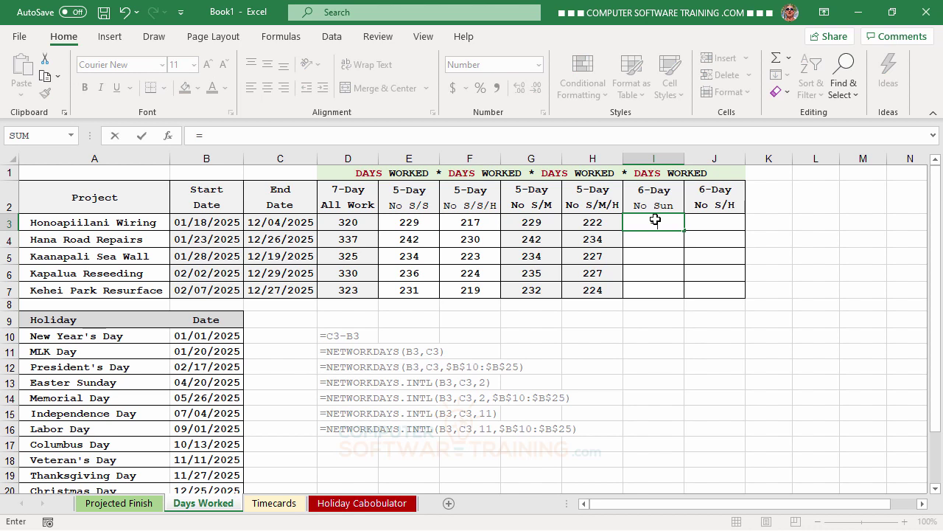
pyautogui.write('net')
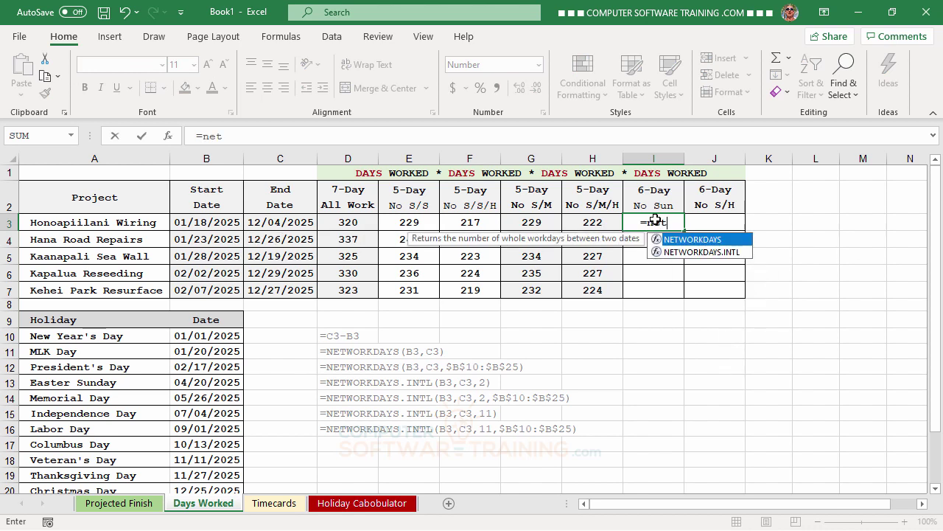
pyautogui.doubleClick(693, 252)
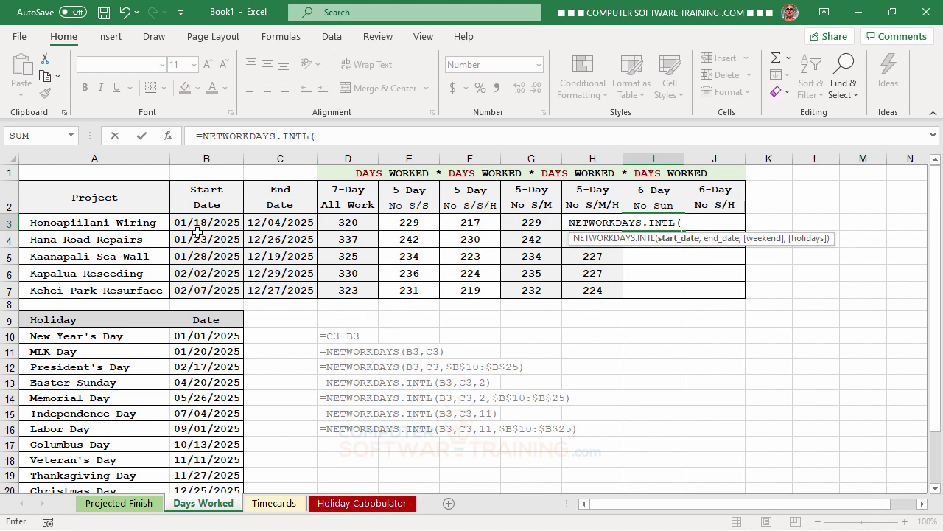
pyautogui.click(191, 223)
pyautogui.write(',')
pyautogui.click(267, 219)
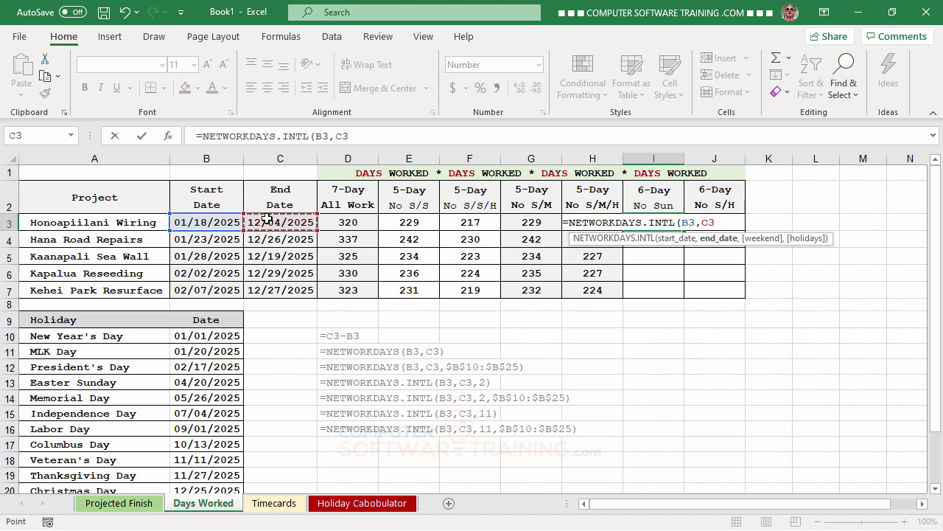
pyautogui.write(',')
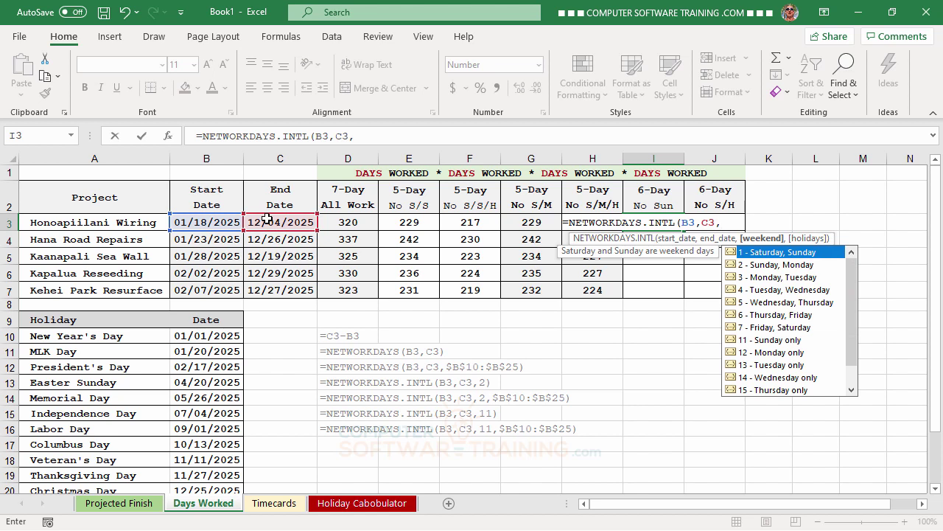
pyautogui.write('11')
pyautogui.press('Return')
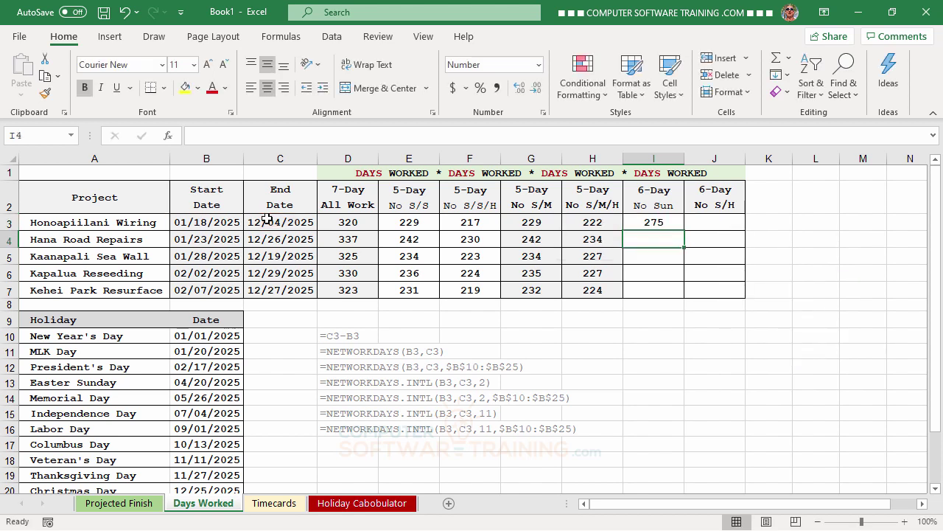
pyautogui.click(662, 225)
pyautogui.moveTo(684, 230); pyautogui.dragTo(685, 299)
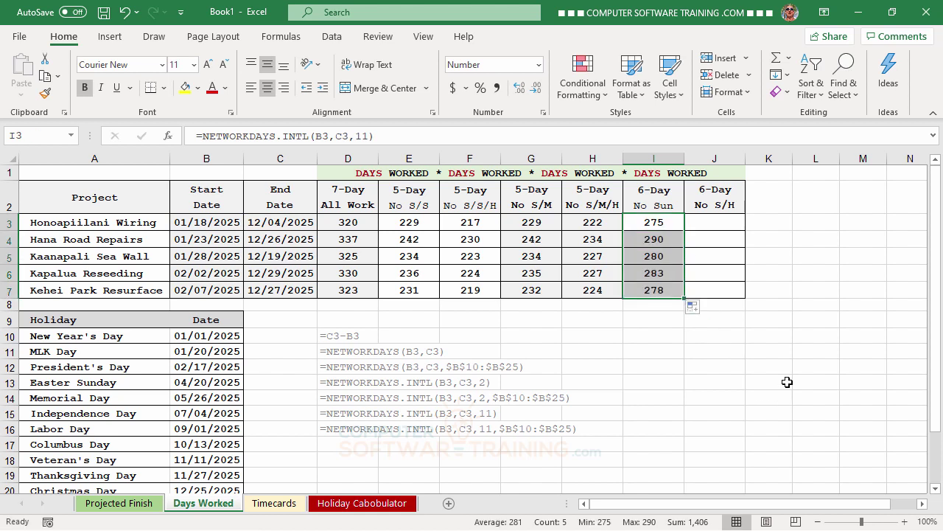
# Enter =NETWORKDAYS.INTL(B3,C3,11,$B$10:$B$25) in J3 to count workdays excluding Sundays and holidays, and fill it down through J7.
pyautogui.click(721, 221)
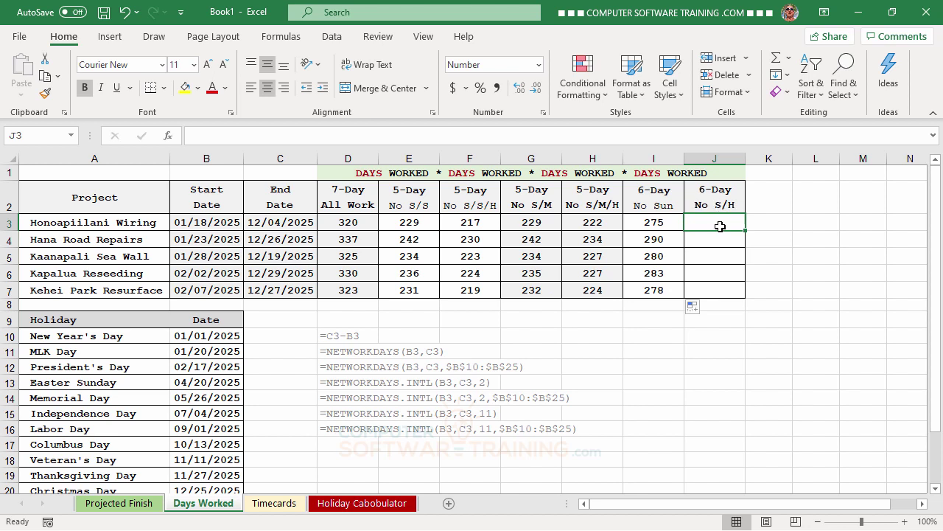
pyautogui.write('=')
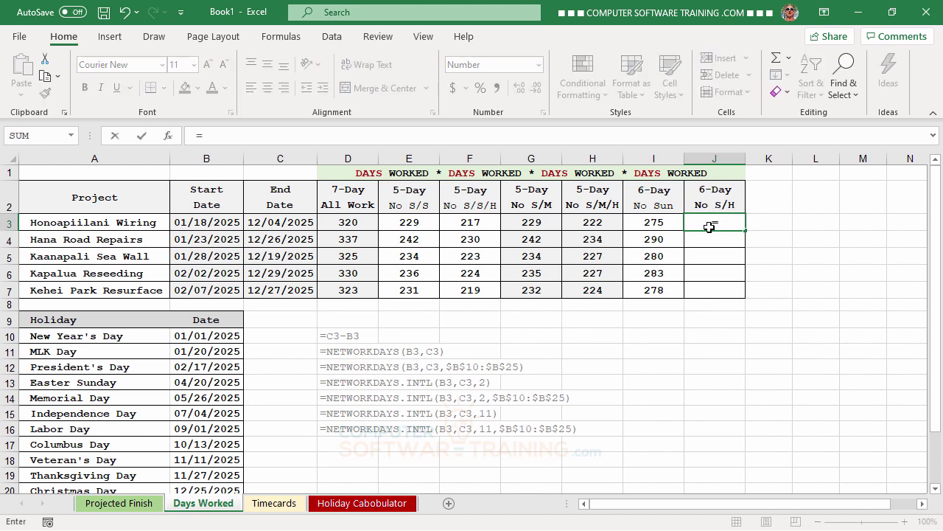
pyautogui.write('net')
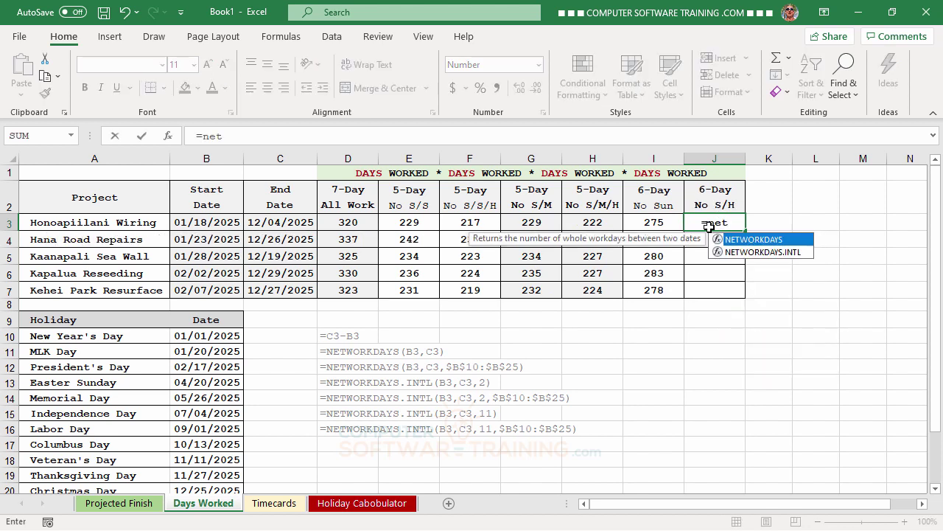
pyautogui.doubleClick(756, 252)
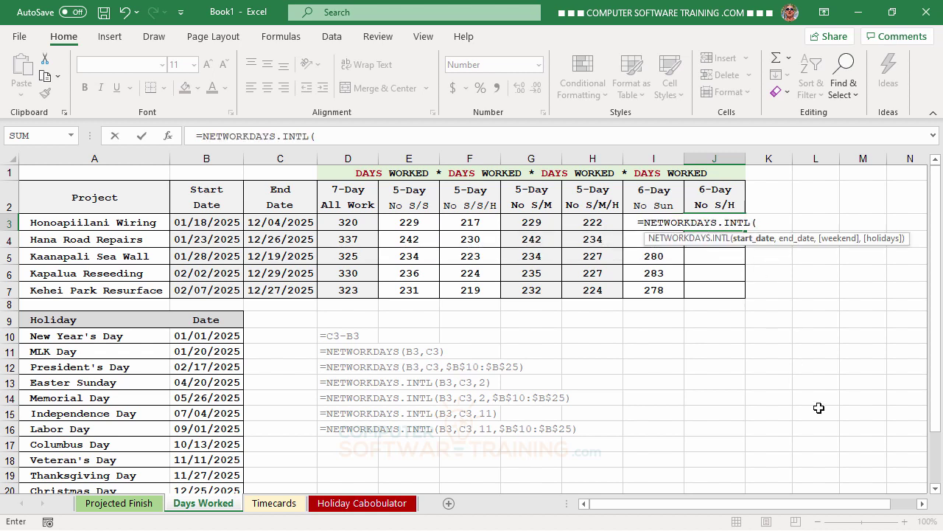
pyautogui.click(194, 224)
pyautogui.write(',')
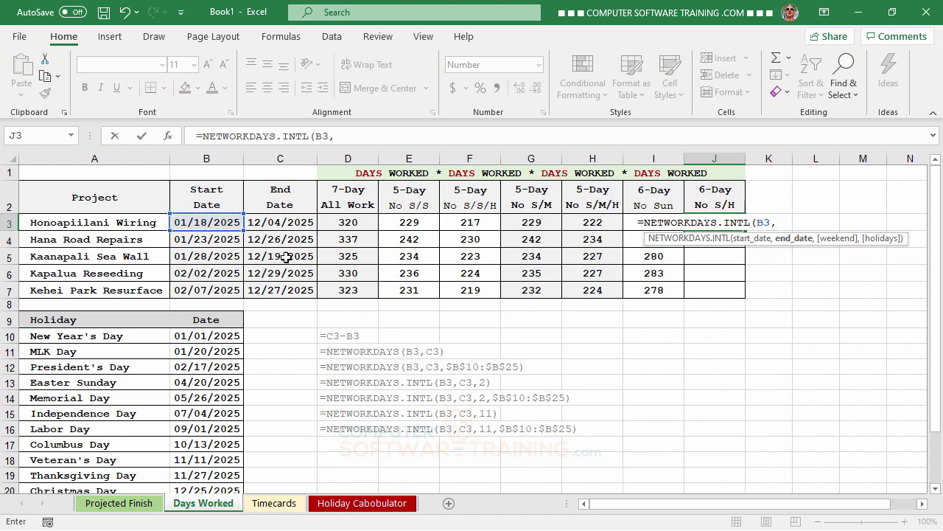
pyautogui.click(280, 221)
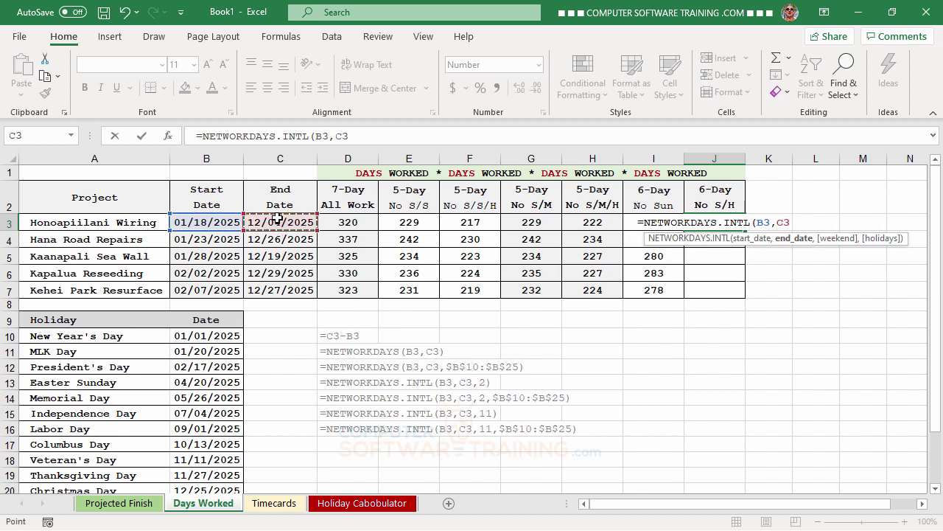
pyautogui.write(',11,')
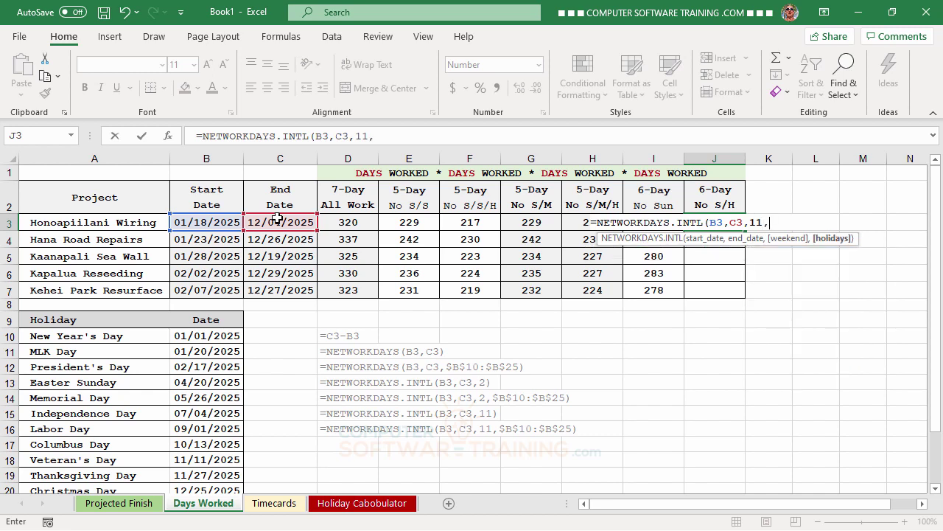
pyautogui.moveTo(189, 337); pyautogui.dragTo(198, 451)
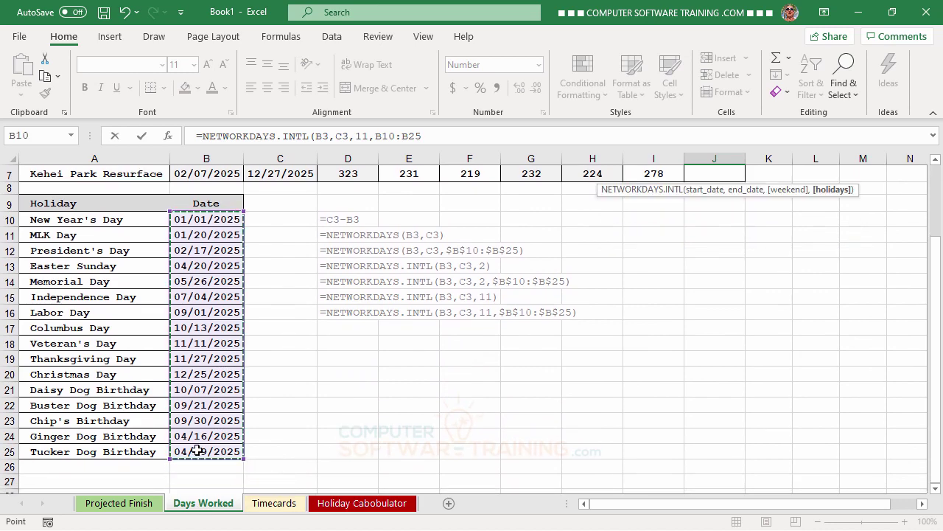
pyautogui.press('F4')
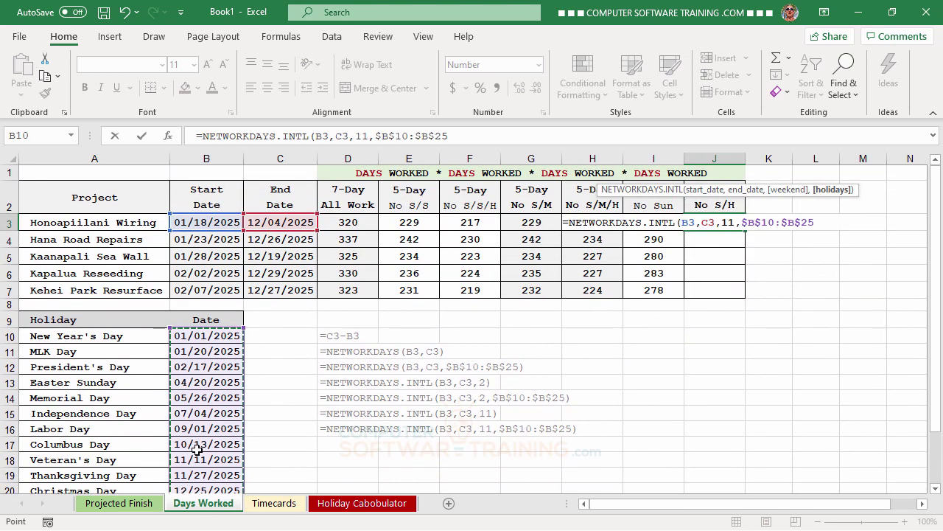
pyautogui.write(')')
pyautogui.press('Return')
pyautogui.click(718, 220)
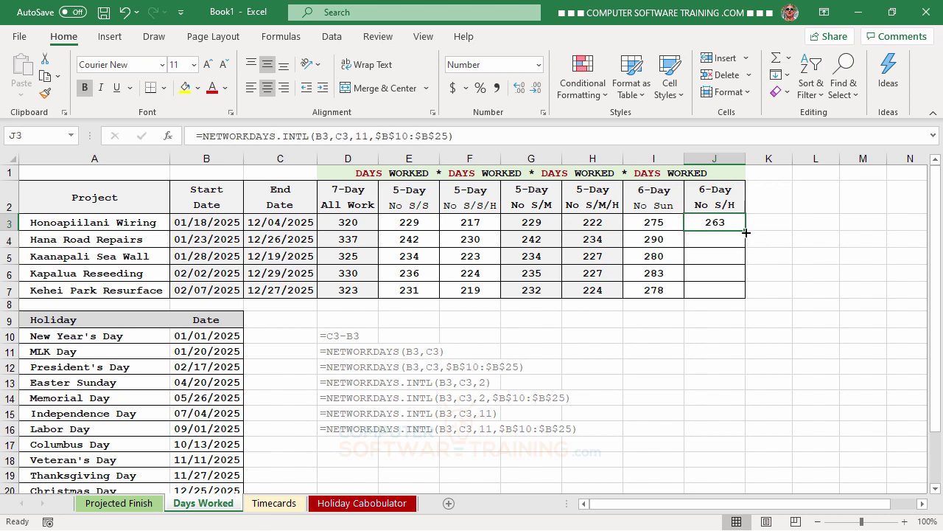
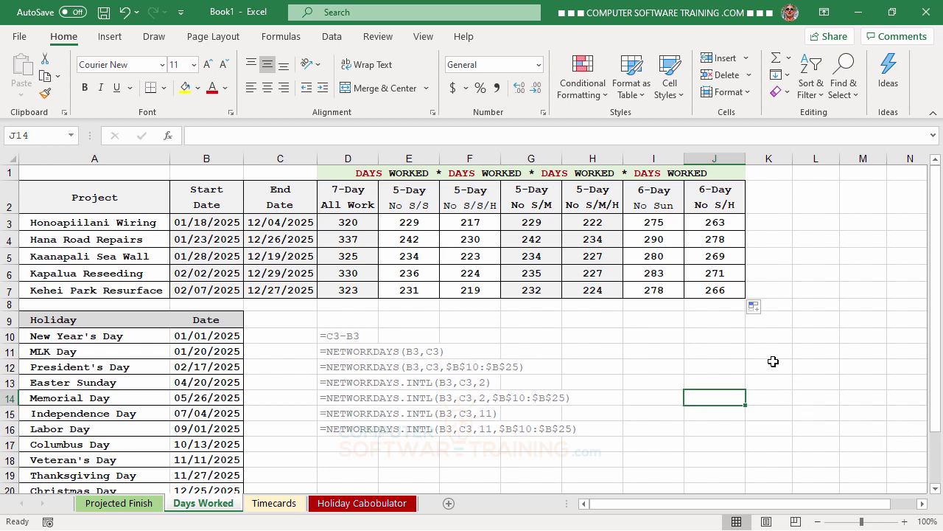
# On the Timecards sheet, enter =NETWORKDAYS(B3,C3,$B$12:$B$27)*8 in D3 to total the hours worked in 8-hour days without holidays.
pyautogui.click(287, 506)
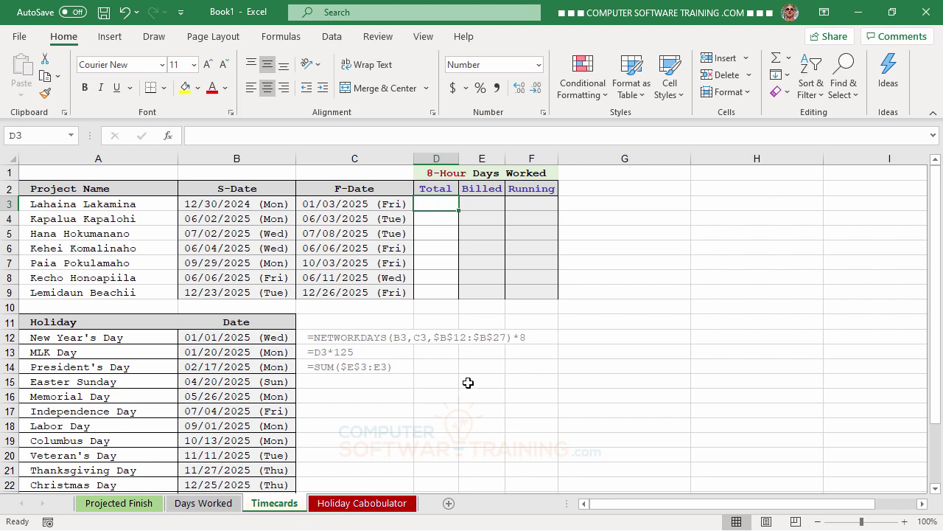
pyautogui.write('=')
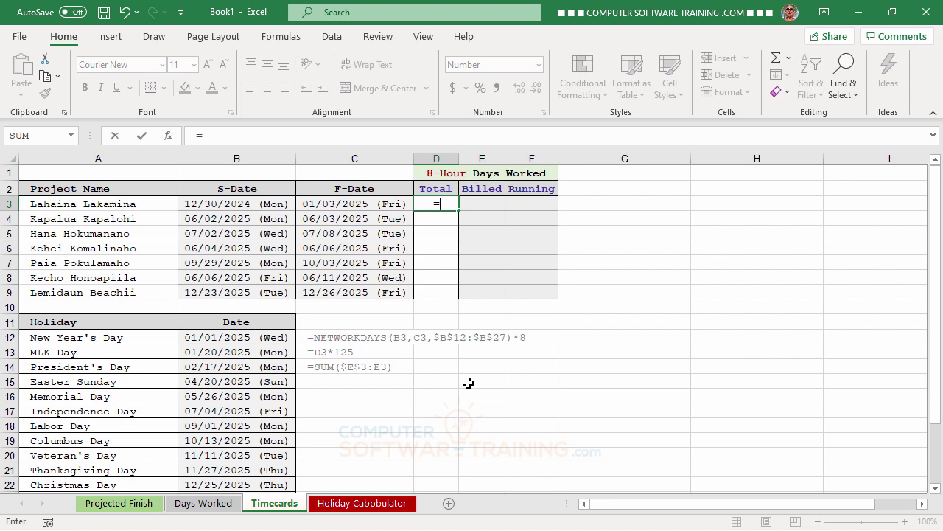
pyautogui.write('net')
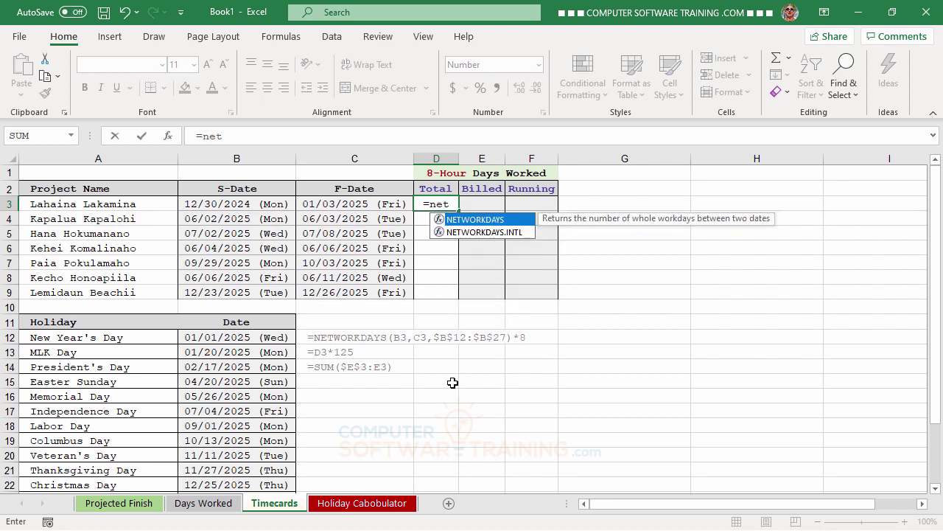
pyautogui.doubleClick(440, 219)
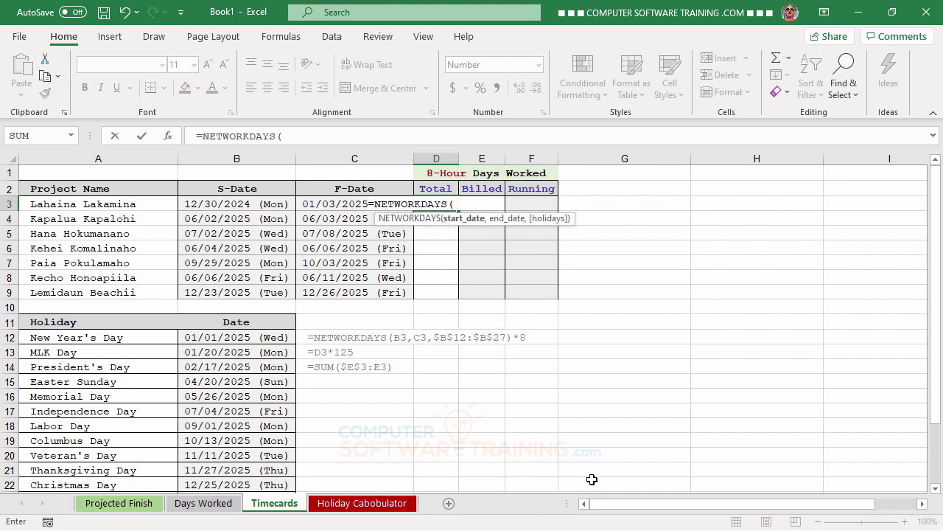
pyautogui.click(208, 203)
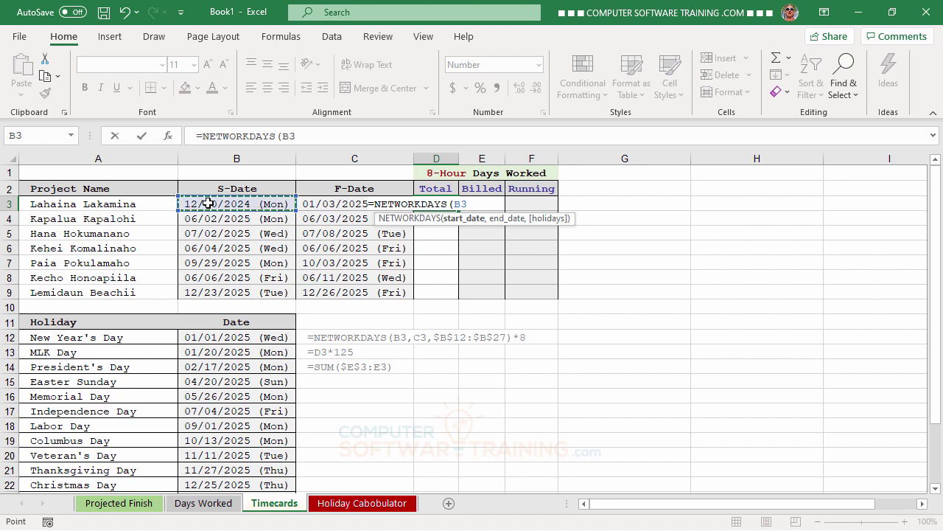
pyautogui.write(',')
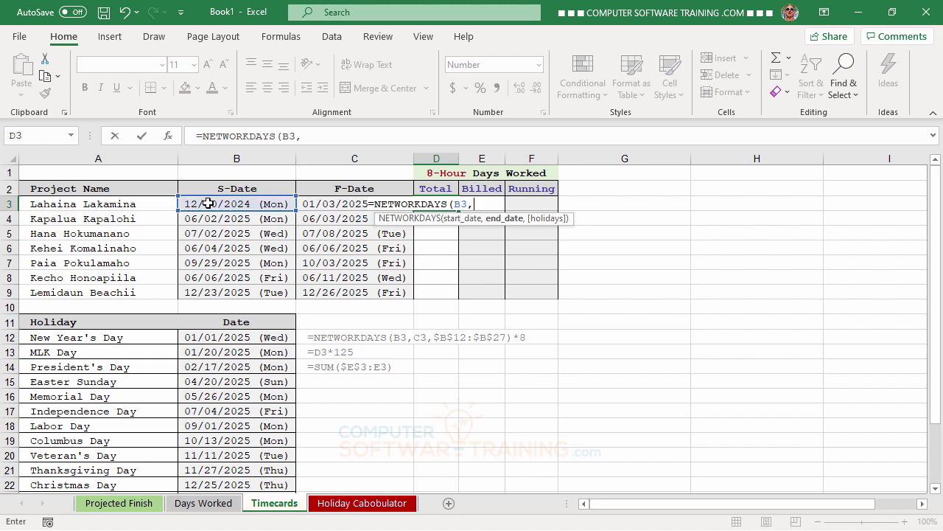
pyautogui.click(325, 205)
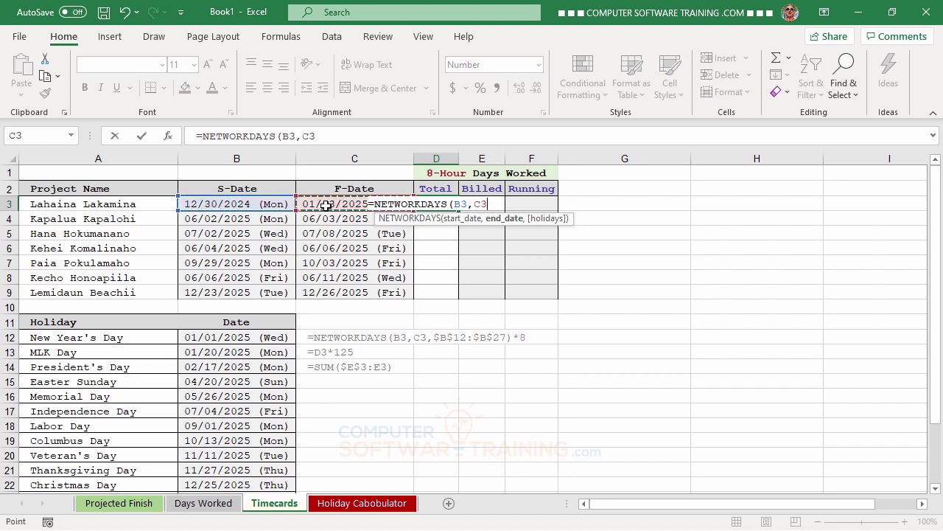
pyautogui.write(',')
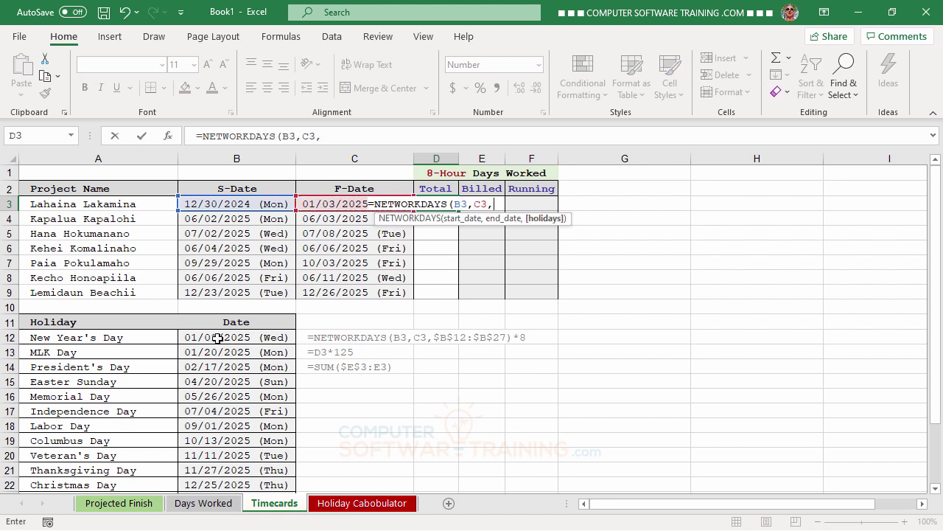
pyautogui.moveTo(218, 337); pyautogui.dragTo(212, 460)
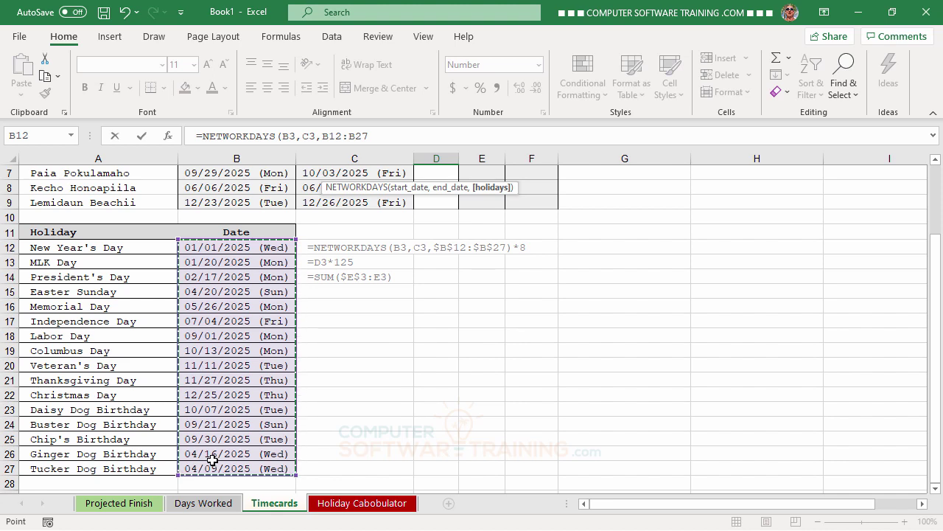
pyautogui.press('F4')
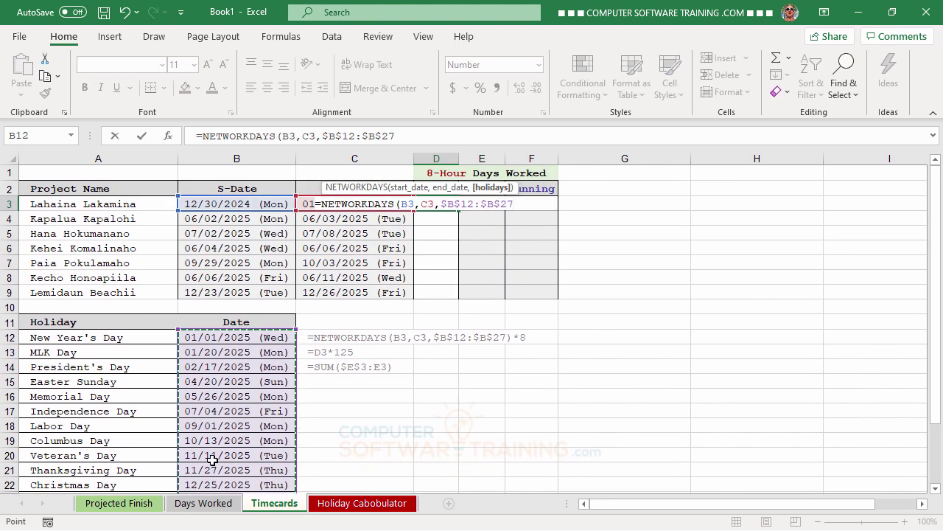
pyautogui.write(')*')
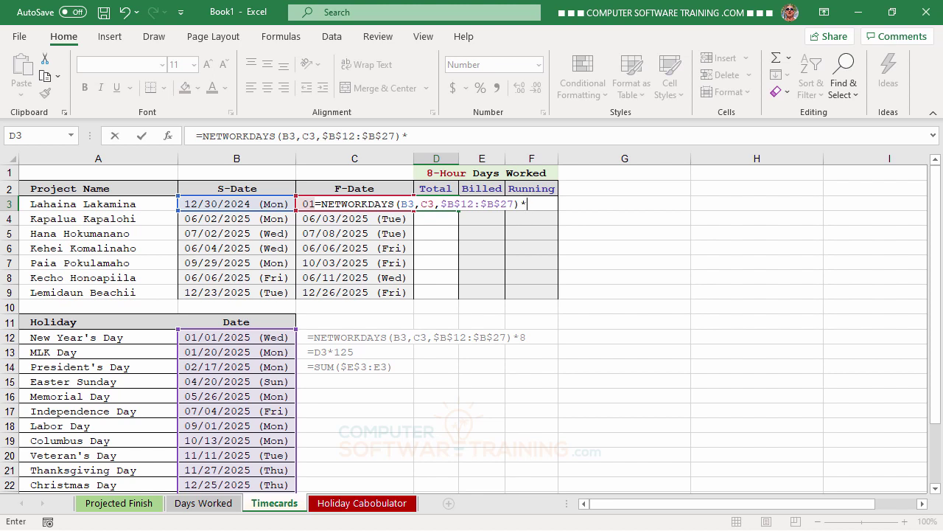
pyautogui.write('8')
pyautogui.press('Return')
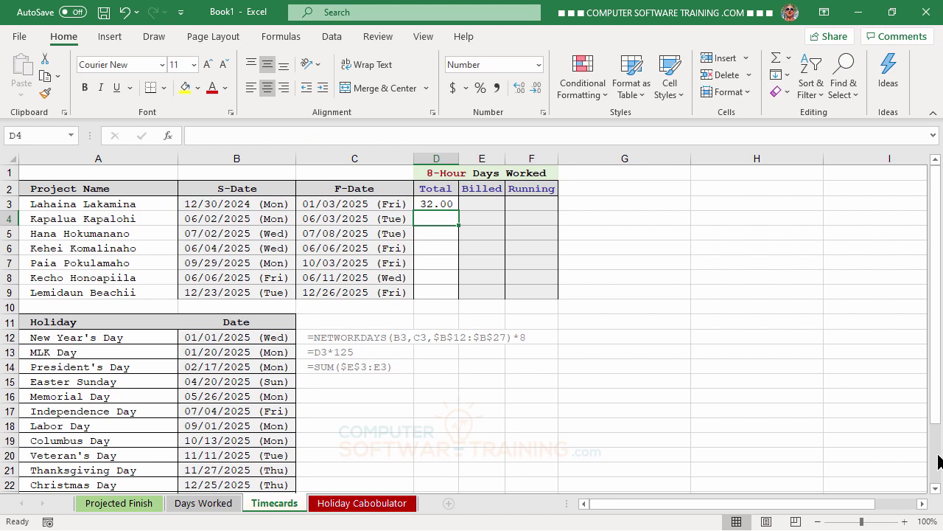
# Fill the hours formula in D3 down through D9.
pyautogui.click(435, 205)
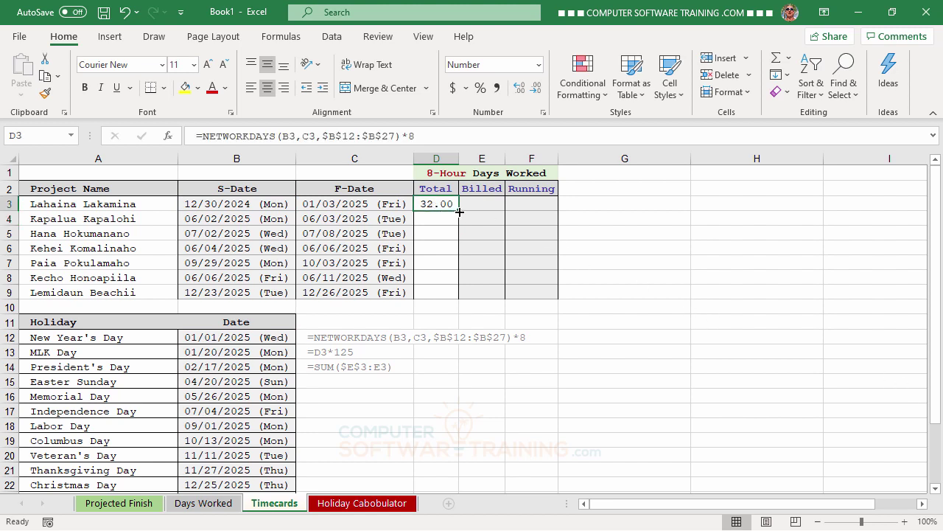
pyautogui.moveTo(459, 214); pyautogui.dragTo(455, 295)
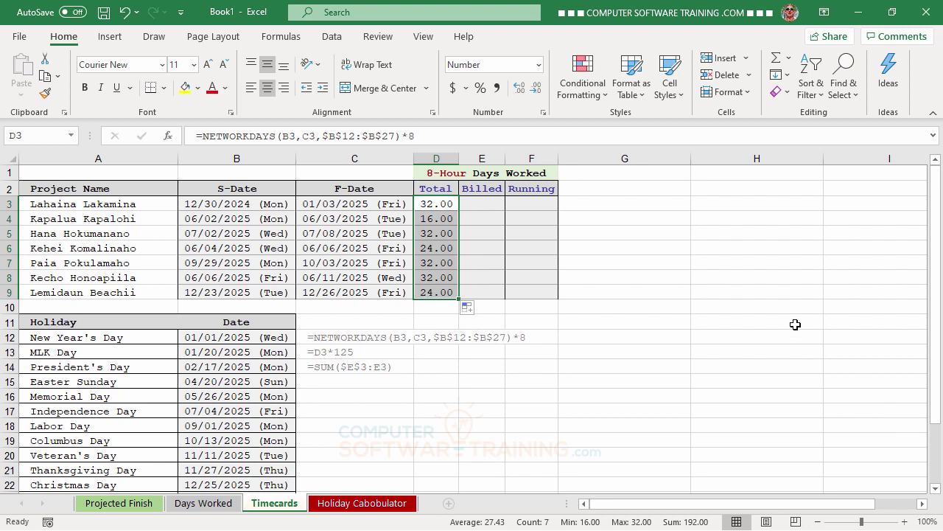
# Enter =D3*125 in E3 to calculate the billed amount, and fill it down through E9.
pyautogui.click(483, 204)
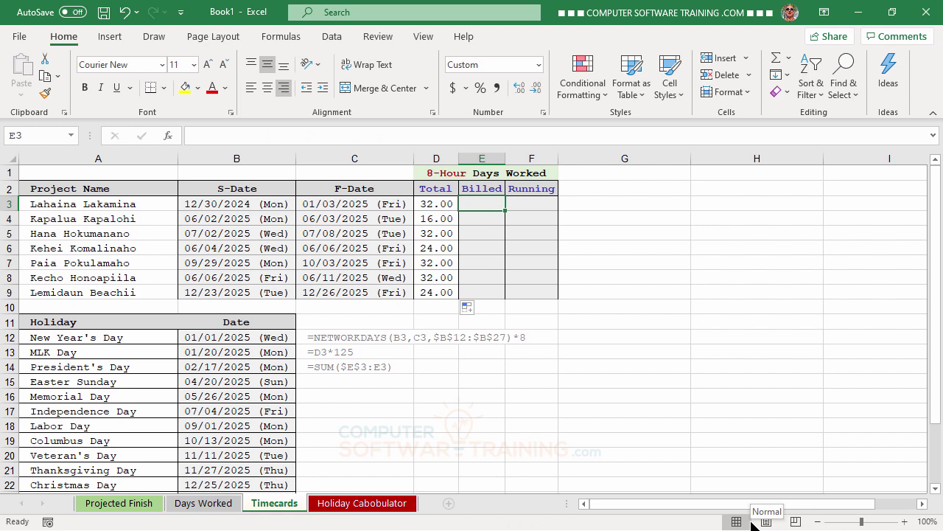
pyautogui.write('=')
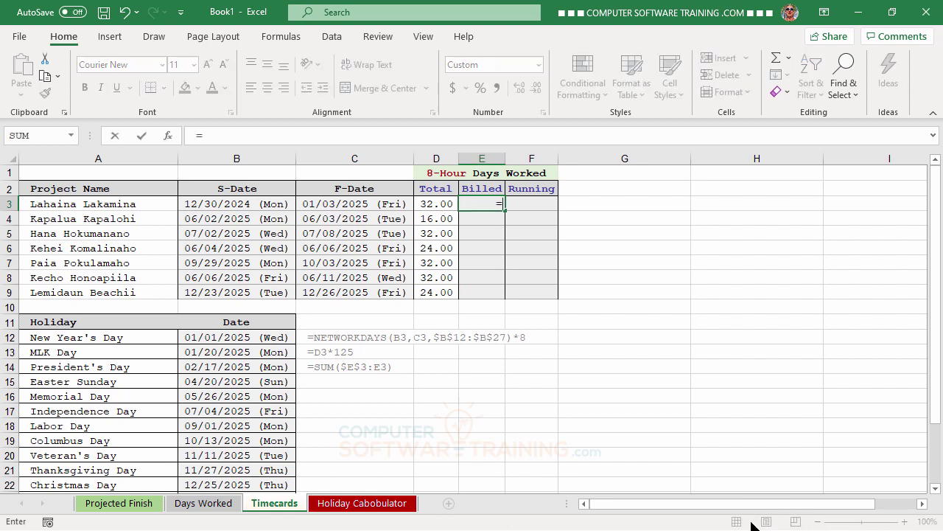
pyautogui.click(437, 203)
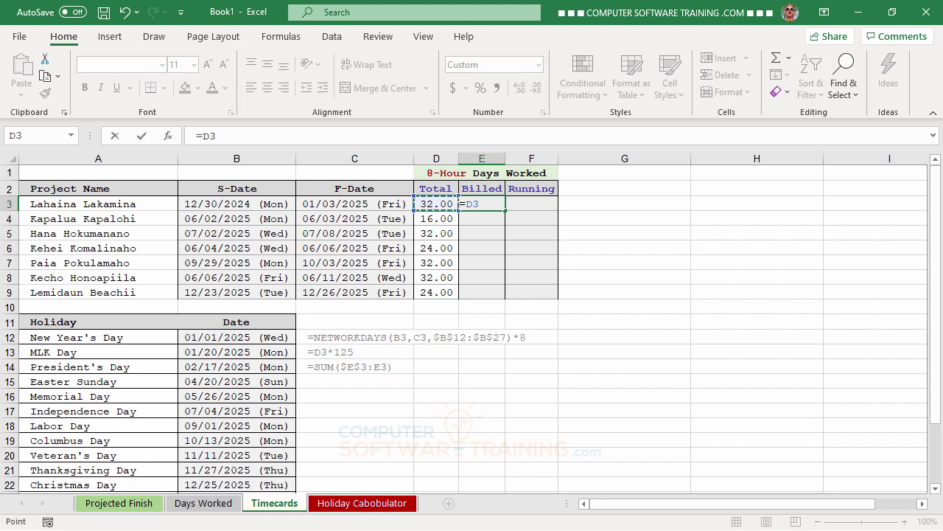
pyautogui.write('*125')
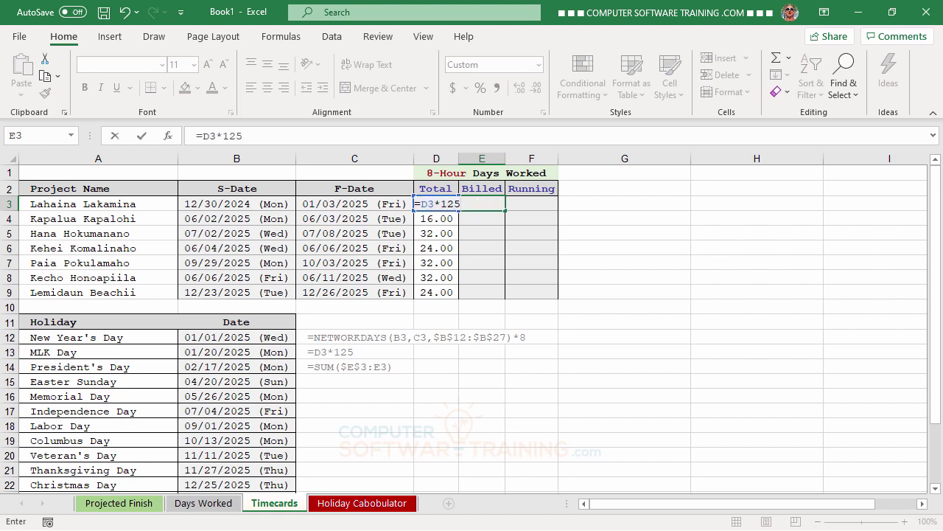
pyautogui.press('Return')
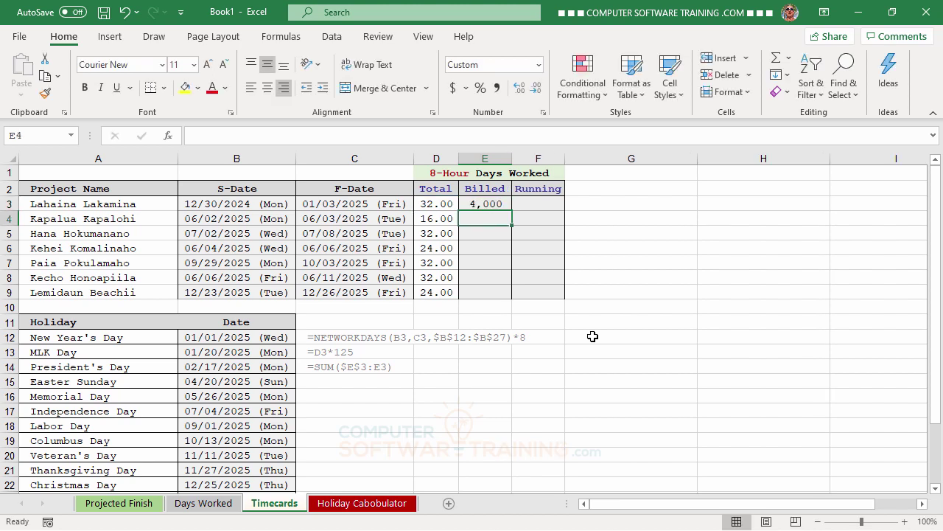
pyautogui.click(482, 204)
pyautogui.doubleClick(511, 211)
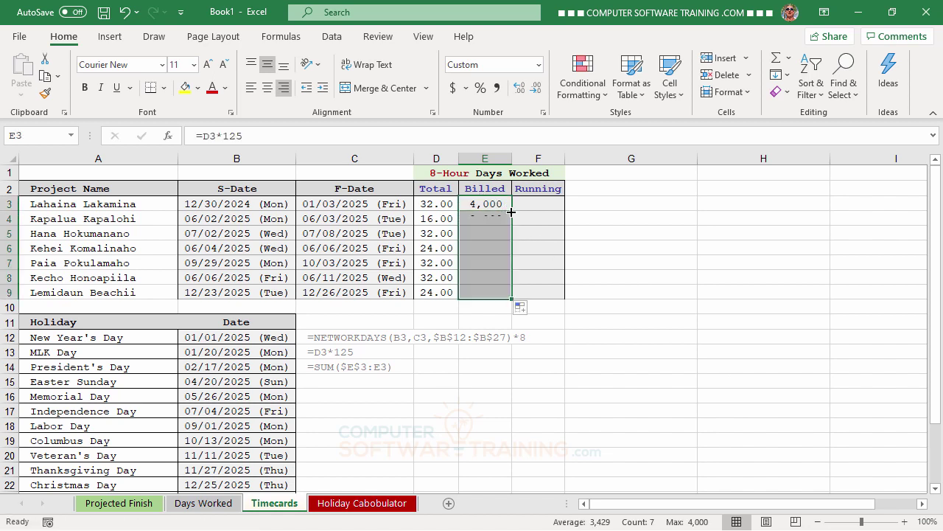
pyautogui.click(663, 341)
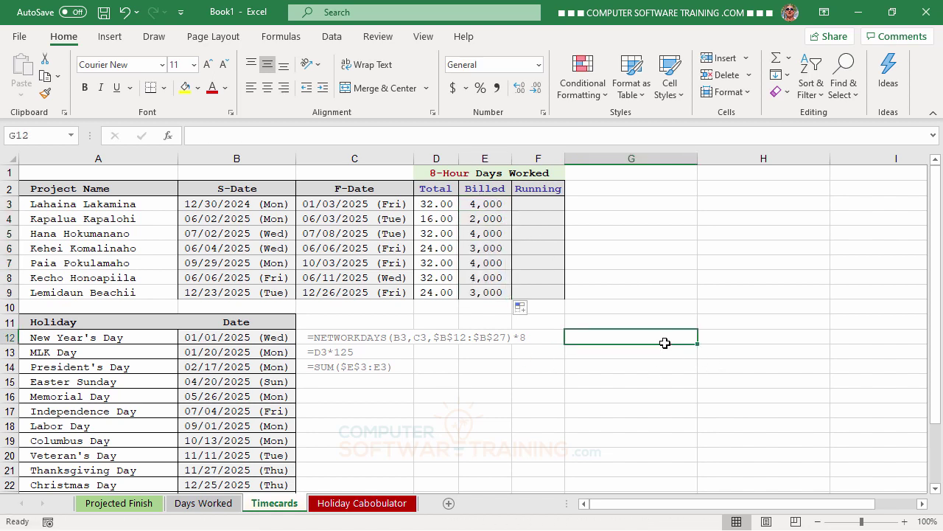
# Enter =SUM($E$3:E3) in F3 to start a running total of the billed amounts.
pyautogui.click(525, 202)
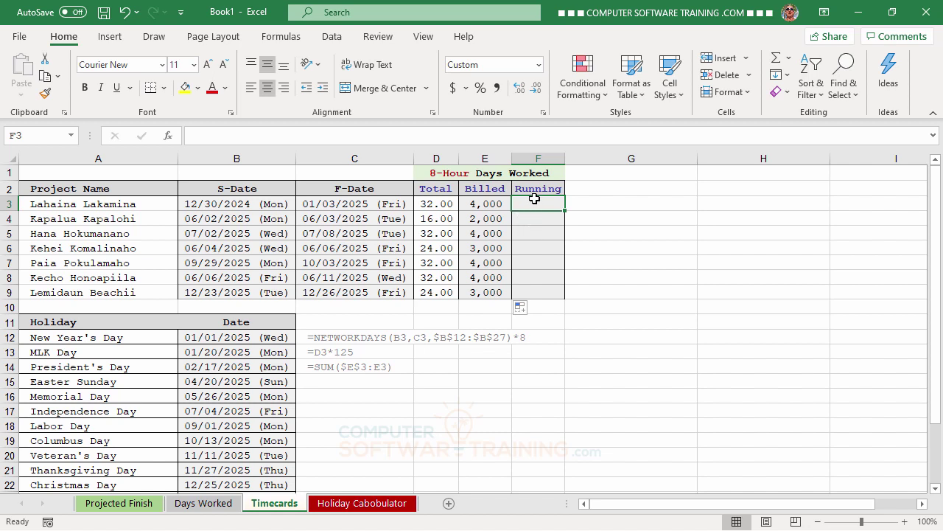
pyautogui.write('=s')
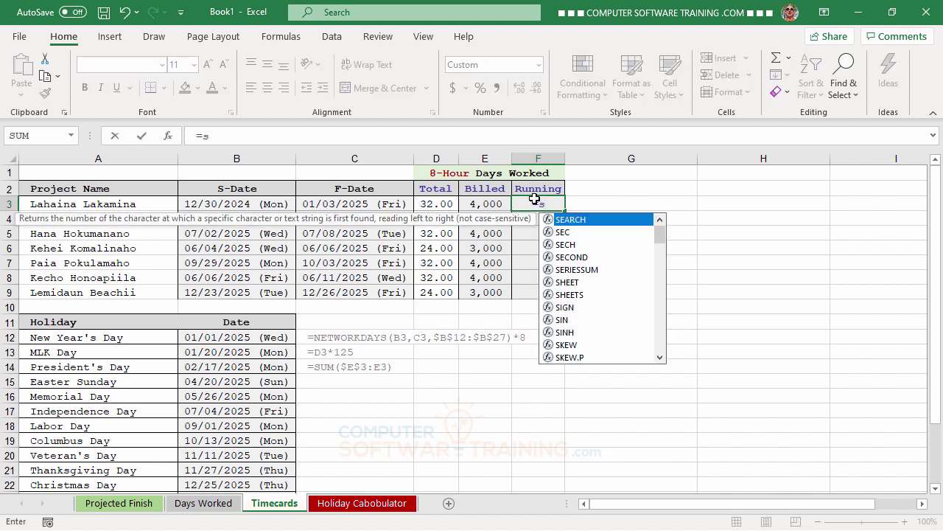
pyautogui.write('um(')
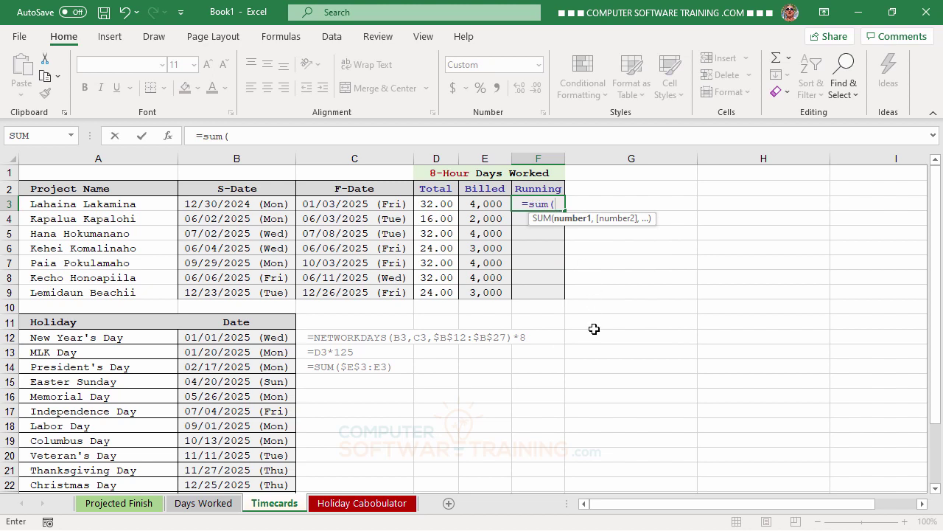
pyautogui.click(486, 204)
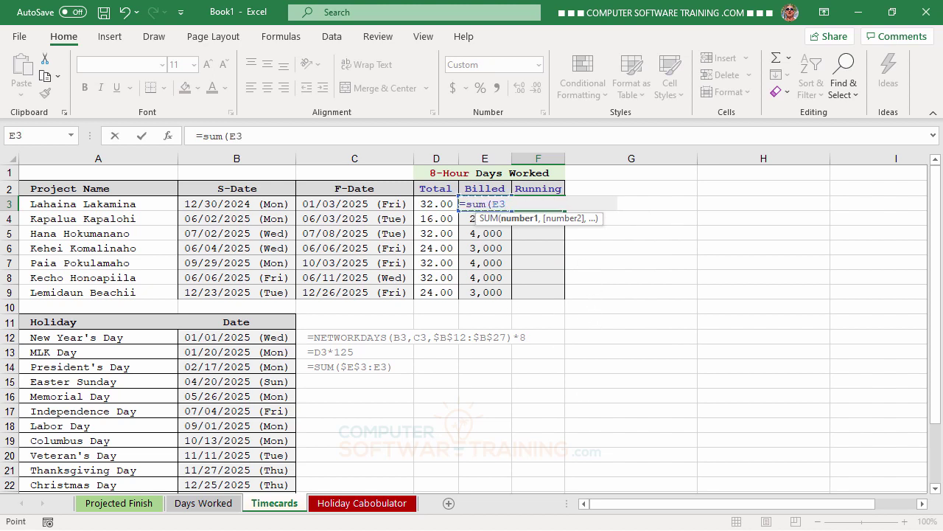
pyautogui.press('F8')
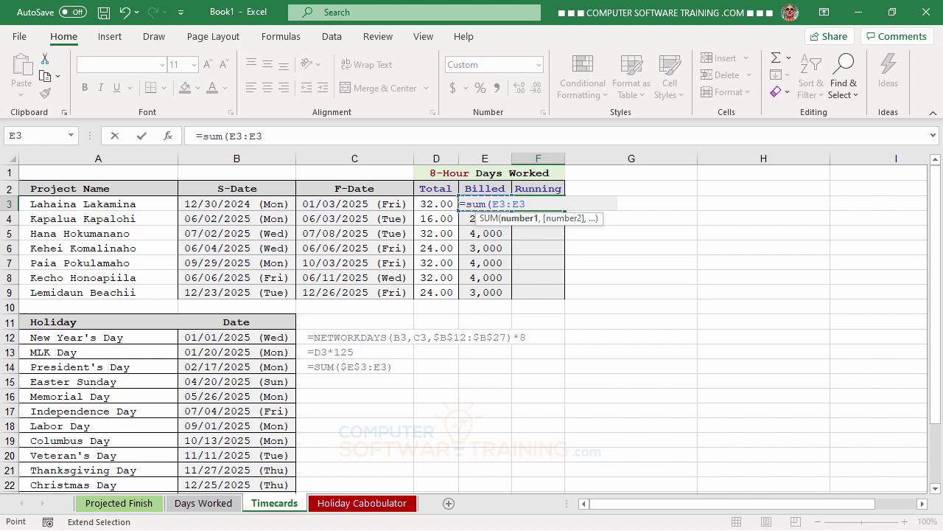
pyautogui.click(496, 205)
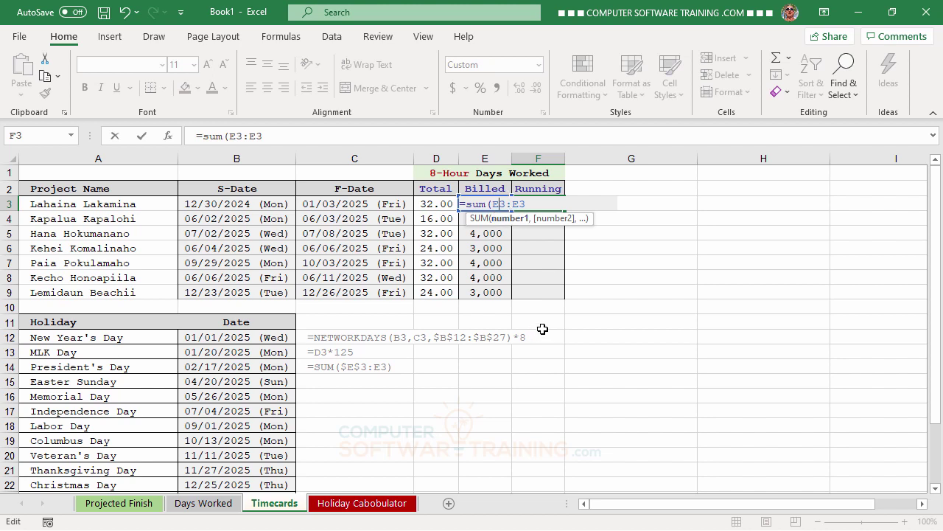
pyautogui.press('F4')
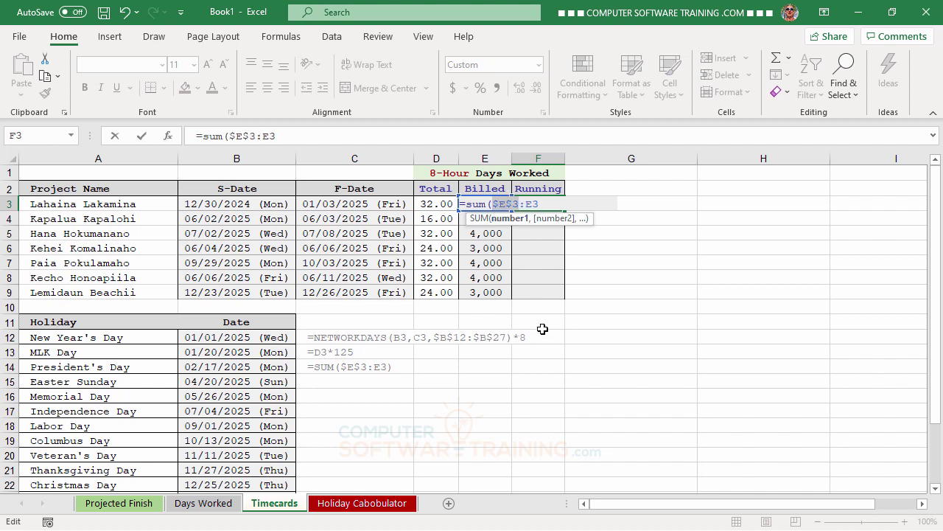
pyautogui.press('Return')
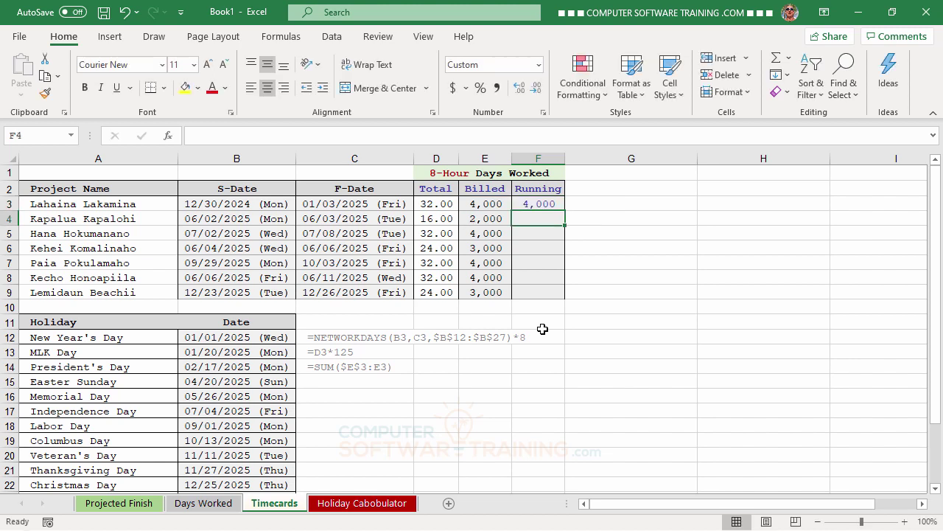
# Fill the running total formula in F3 down through F9 and auto-fit the width of column F.
pyautogui.click(540, 204)
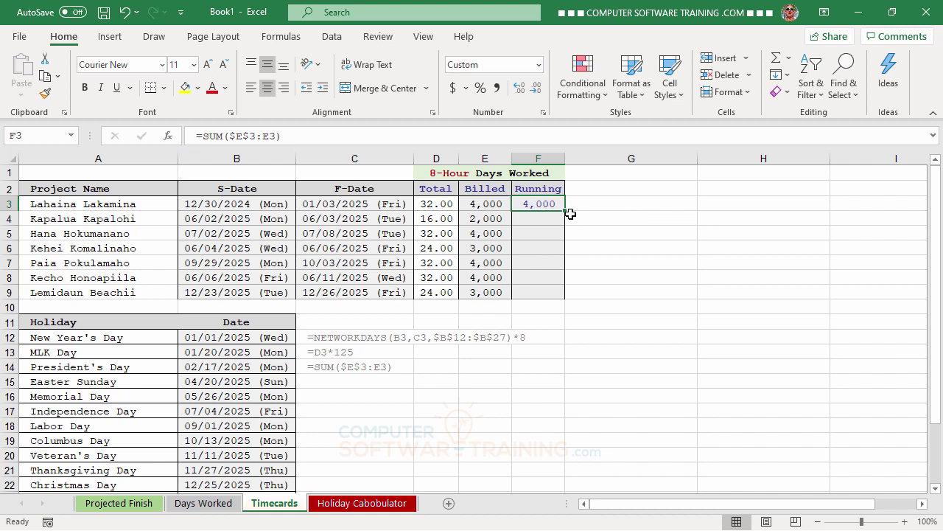
pyautogui.moveTo(566, 211); pyautogui.dragTo(562, 300)
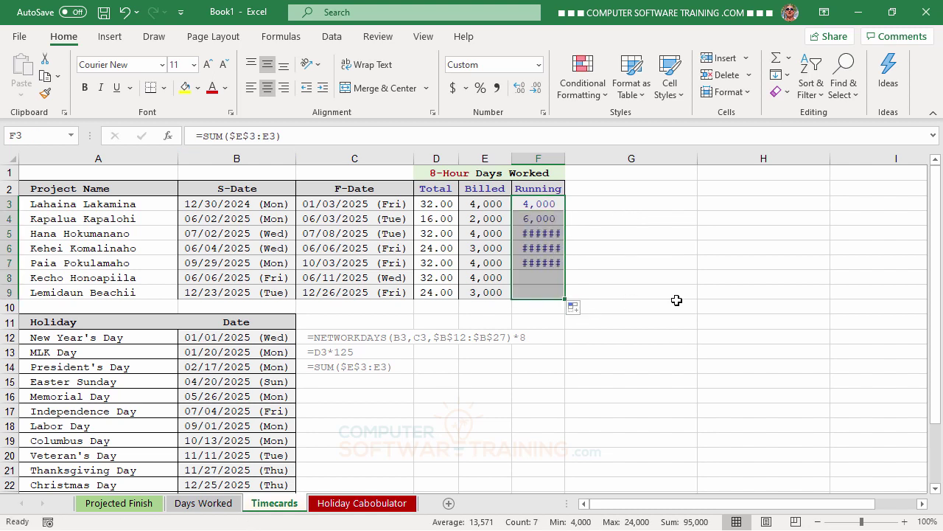
pyautogui.doubleClick(564, 158)
pyautogui.click(644, 316)
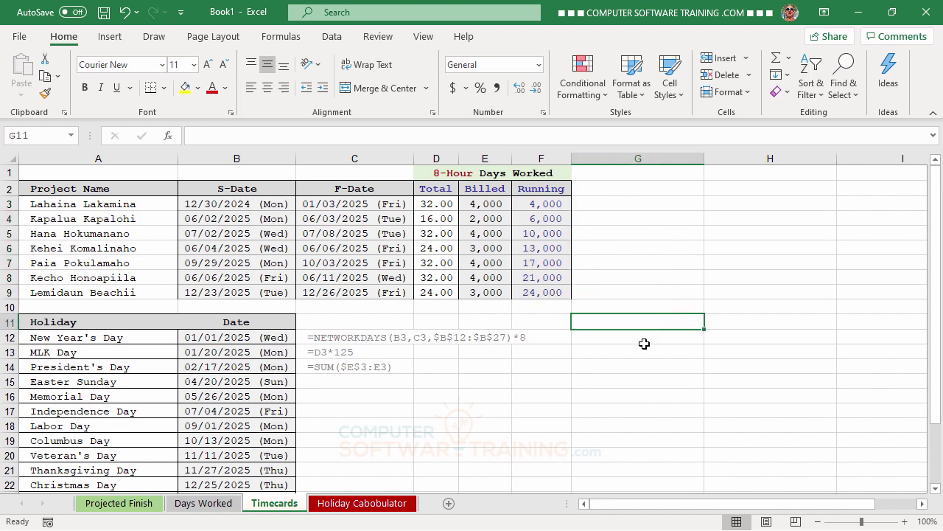
# Examine how the expanding SUM range changes from row to row in the running total cells F3:F9.
pyautogui.click(545, 207)
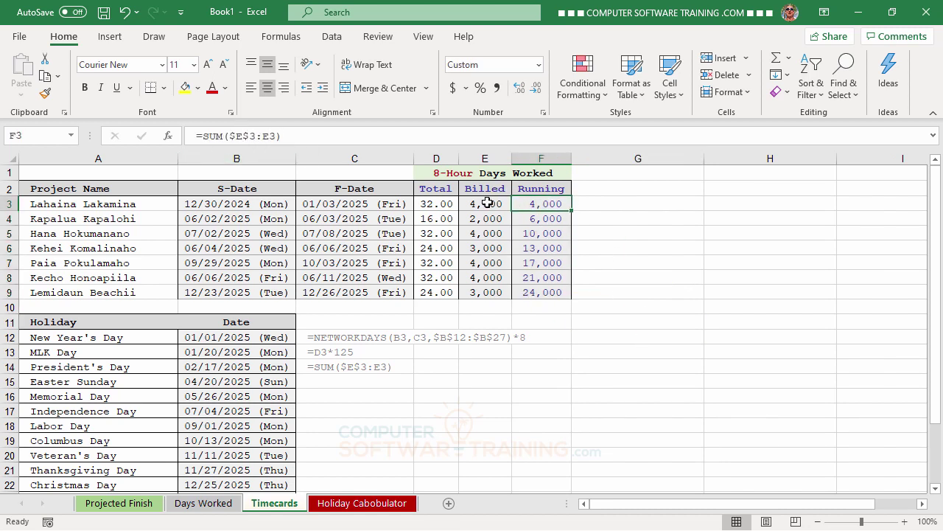
pyautogui.click(544, 219)
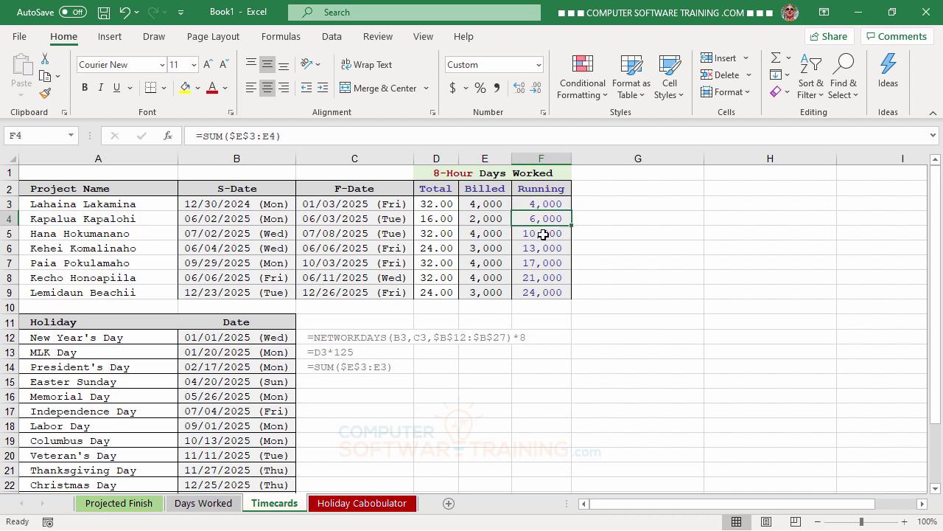
pyautogui.click(543, 234)
pyautogui.click(543, 248)
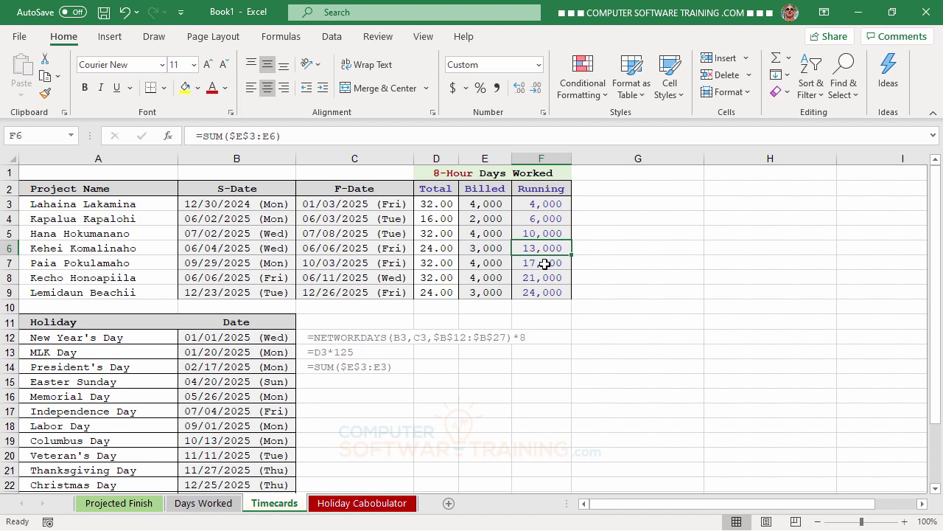
pyautogui.click(544, 263)
pyautogui.click(543, 280)
pyautogui.click(543, 291)
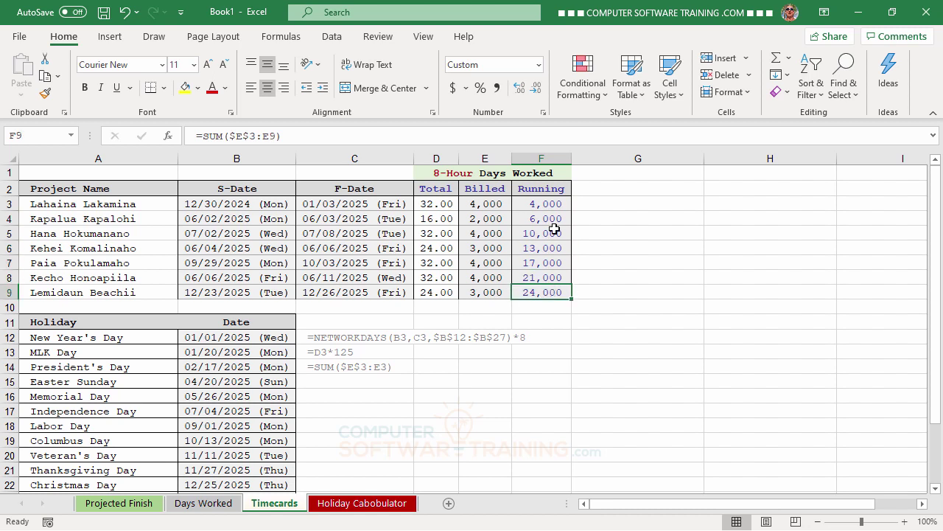
pyautogui.click(543, 202)
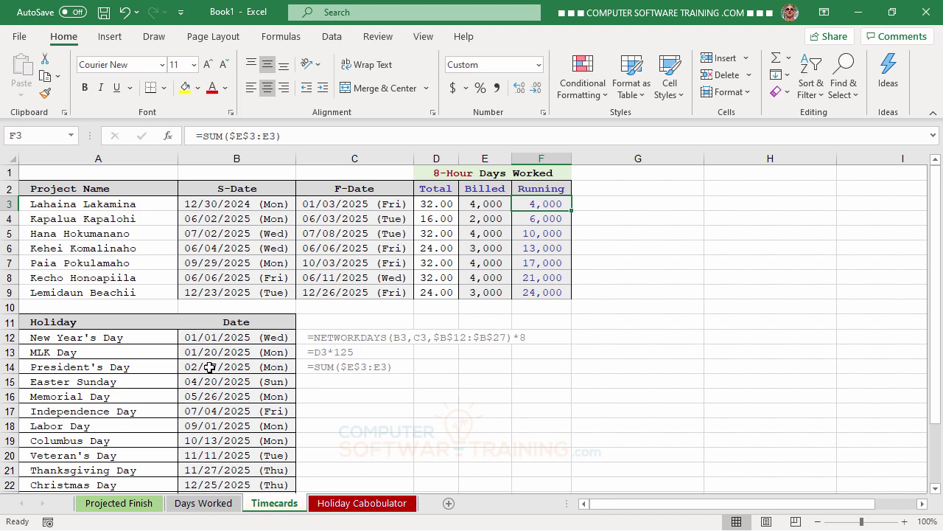
# On the Holiday Cabobulator sheet, examine the year in A1 and the holiday date formulas in B4:B7.
pyautogui.click(364, 505)
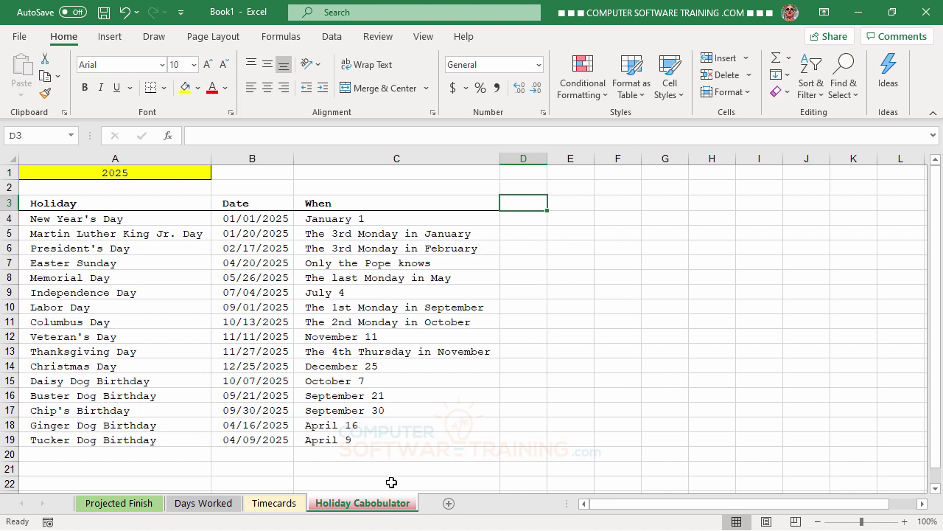
pyautogui.click(123, 172)
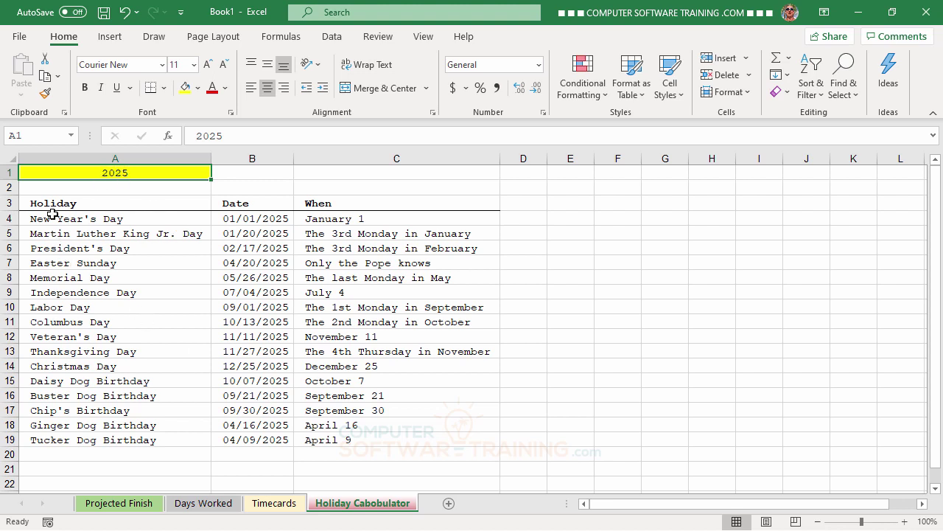
pyautogui.click(249, 220)
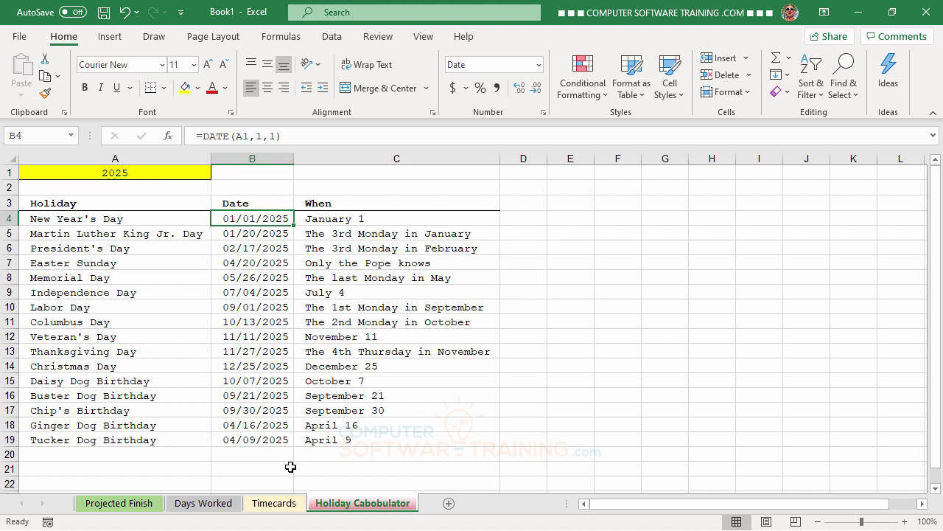
pyautogui.click(255, 234)
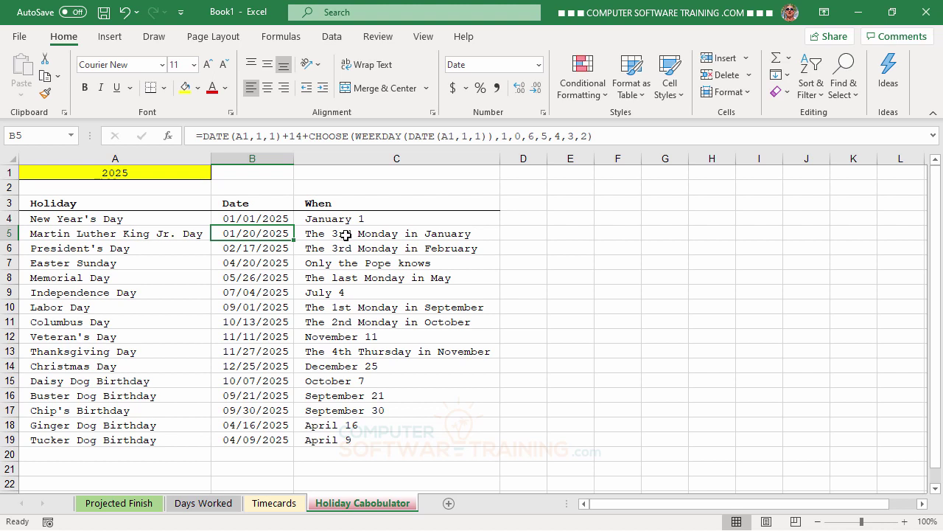
pyautogui.click(262, 250)
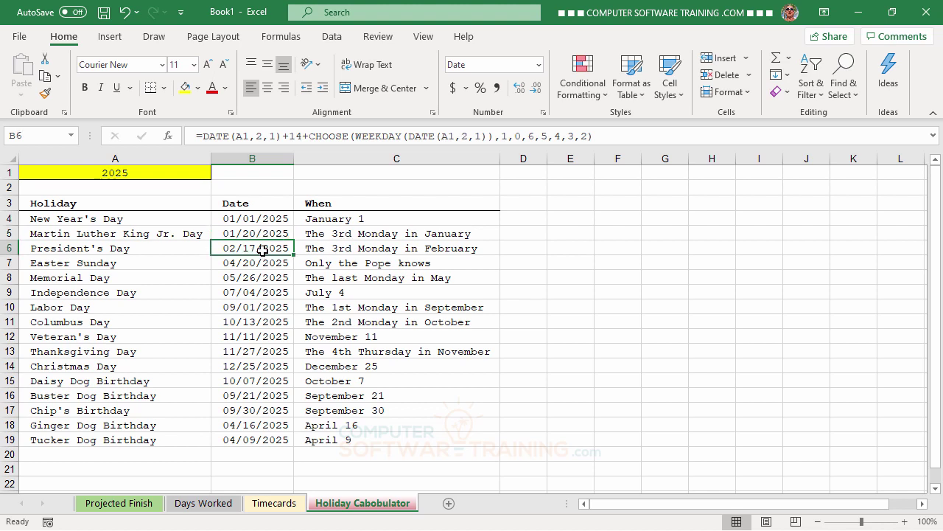
pyautogui.click(263, 265)
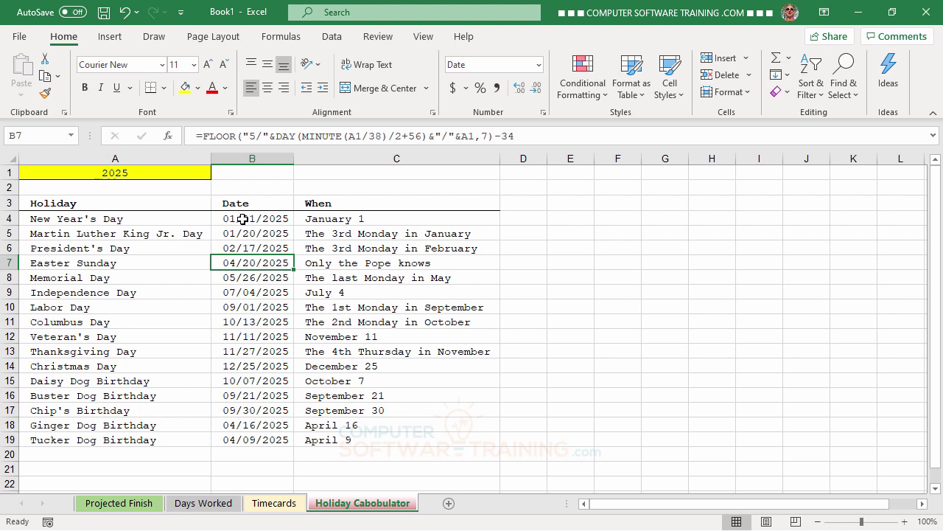
# Copy the holiday dates B4:B19 and paste them as values at B12 on the Timecards sheet, then return to Holiday Cabobulator and clear the copy selection.
pyautogui.moveTo(243, 219); pyautogui.dragTo(247, 446)
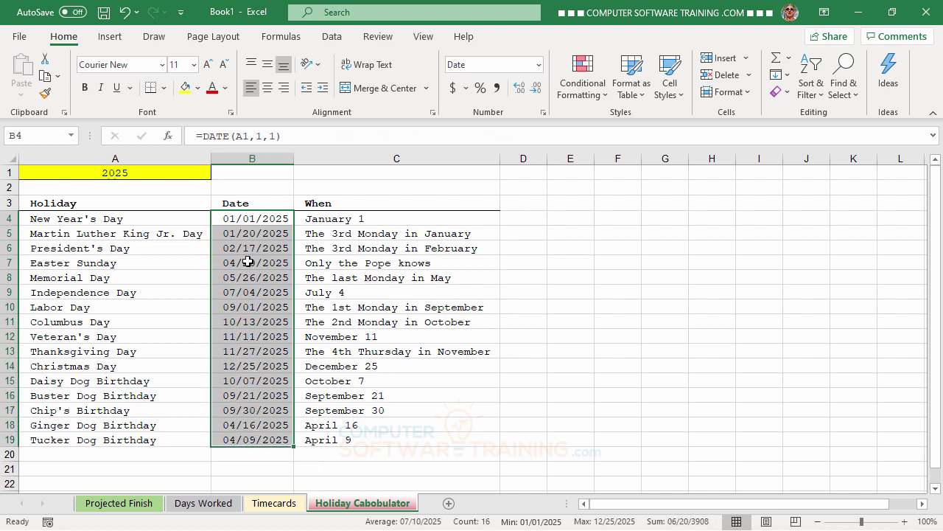
pyautogui.rightClick(248, 261)
pyautogui.click(288, 169)
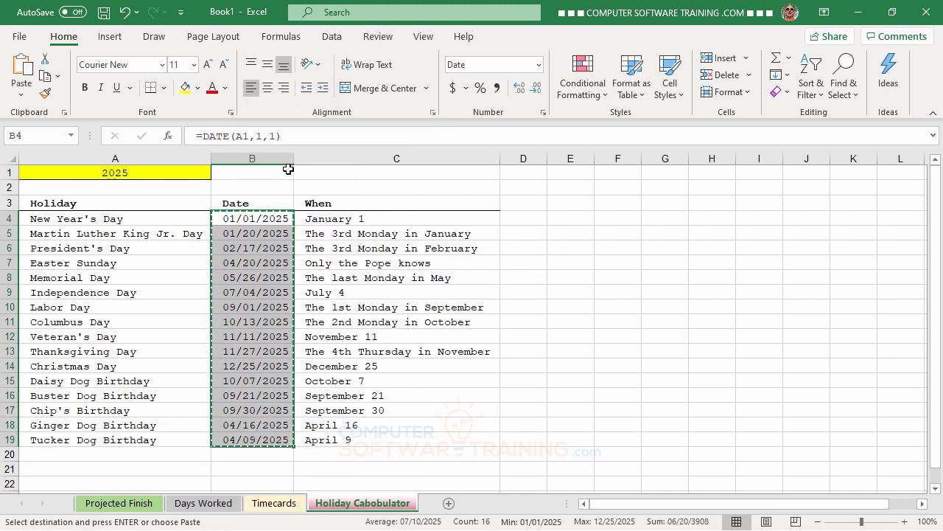
pyautogui.click(286, 508)
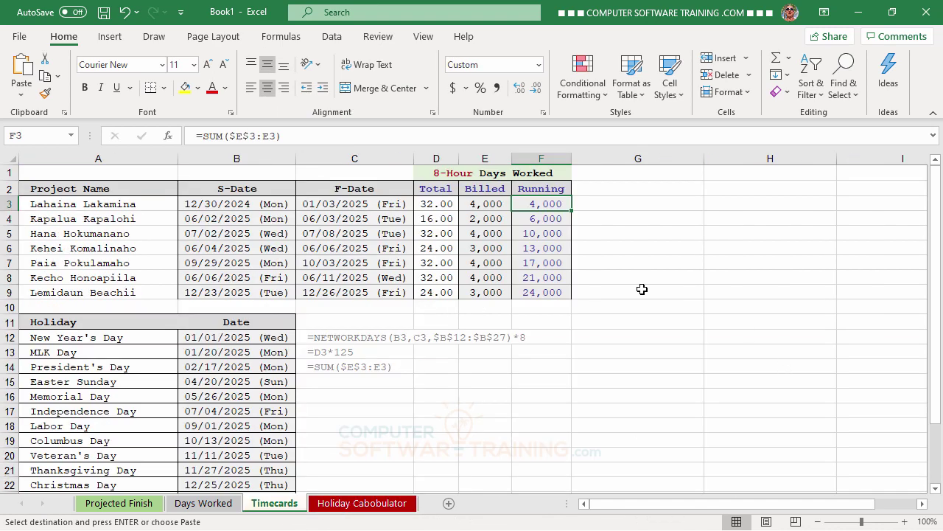
pyautogui.click(222, 339)
pyautogui.rightClick(222, 339)
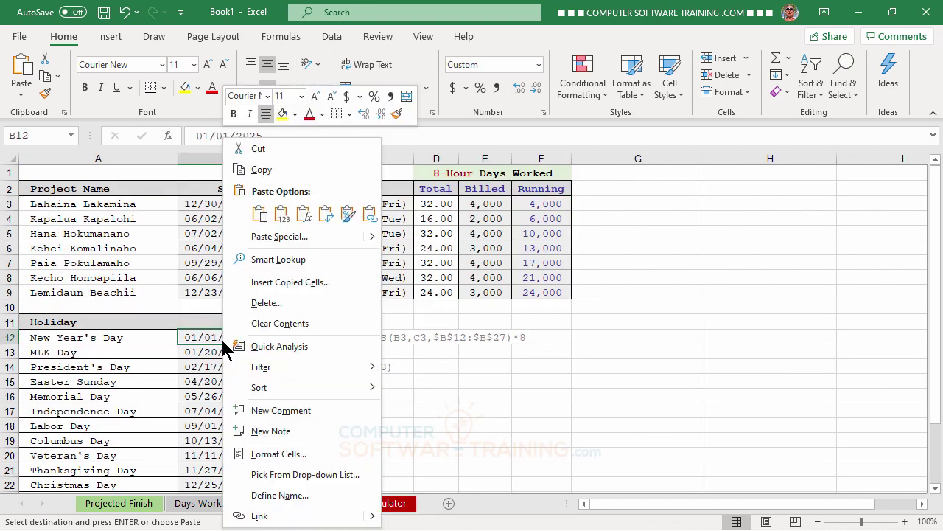
pyautogui.click(282, 214)
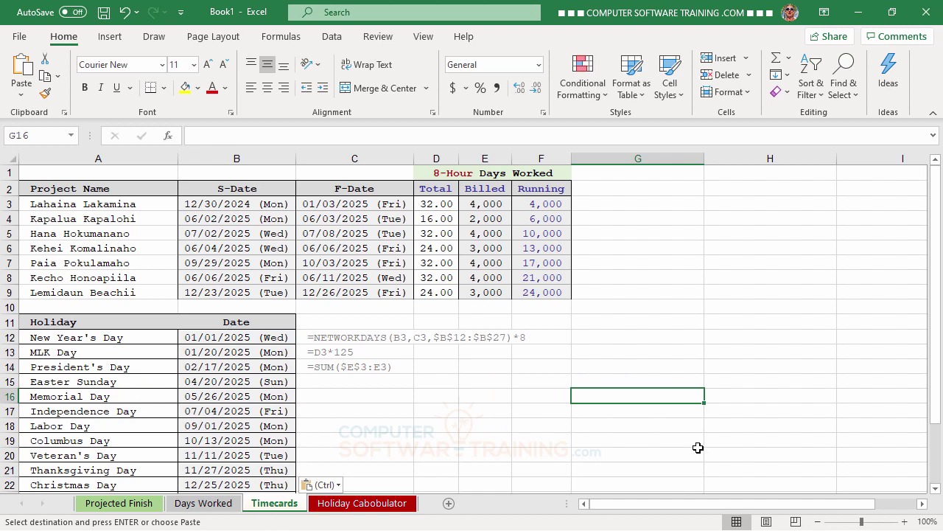
pyautogui.click(393, 507)
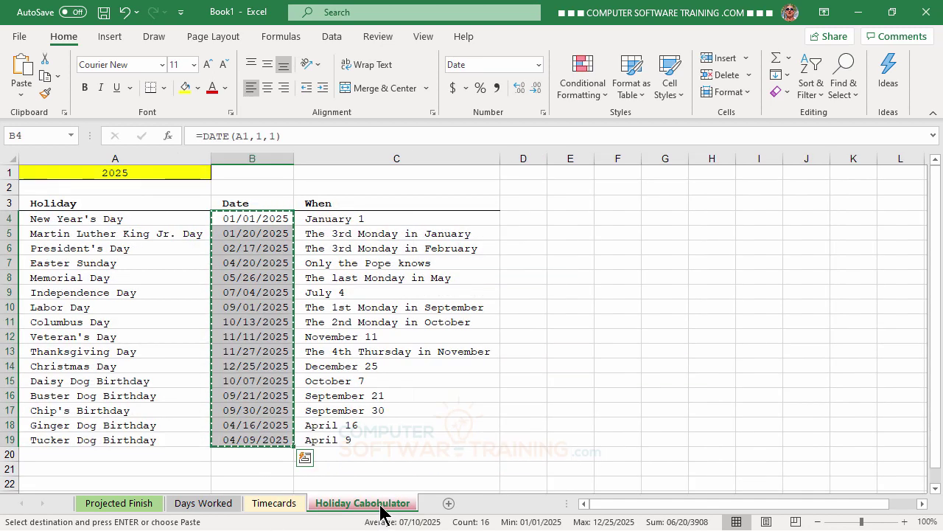
pyautogui.press('Escape')
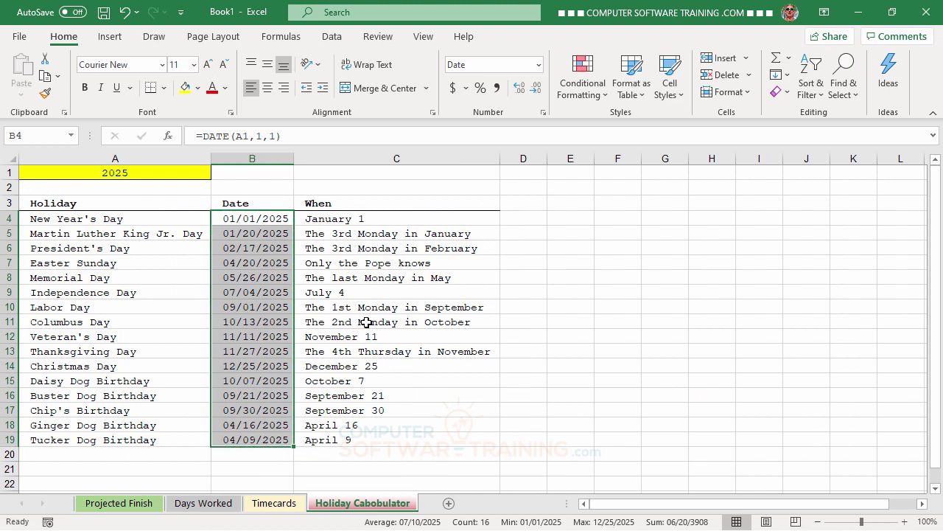